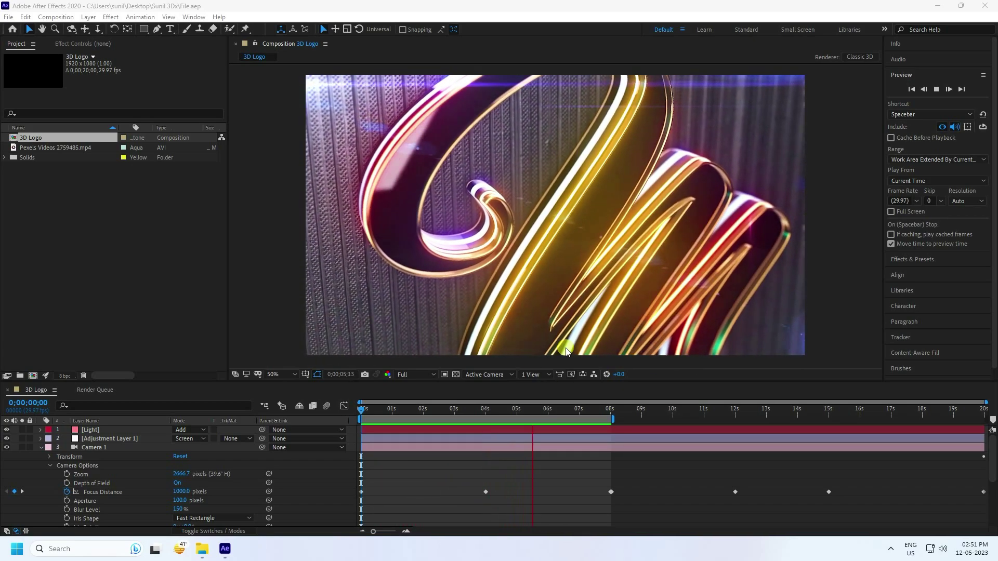
Stop the preview of the finished 3D Logo composition and create a new project.
click(555, 411)
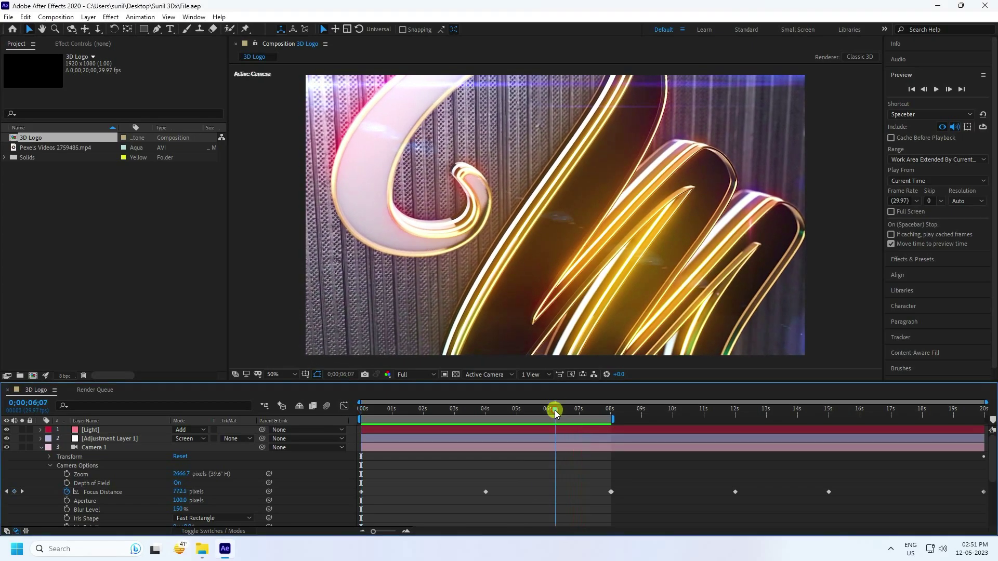
click(9, 16)
mouse_move(15, 29)
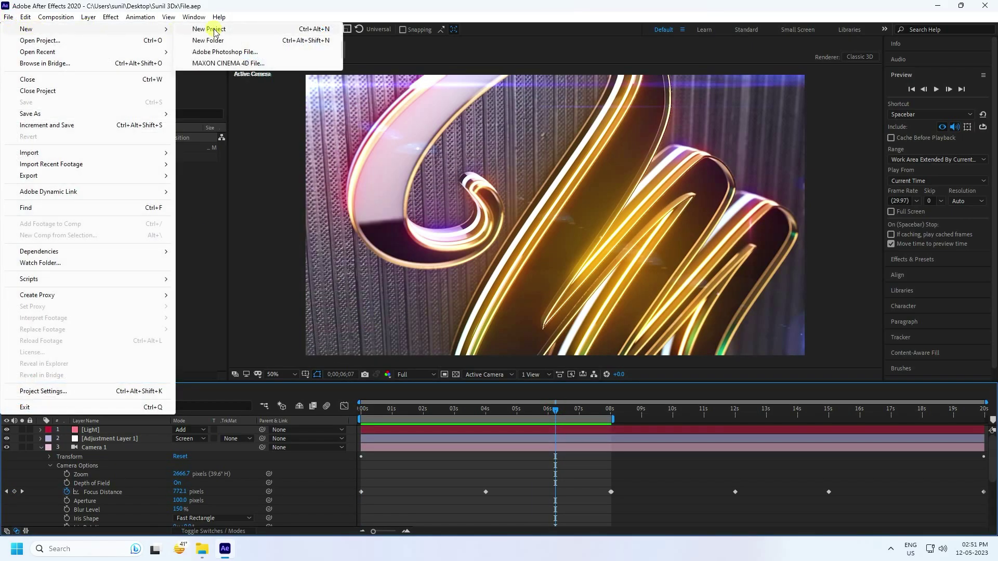
click(214, 30)
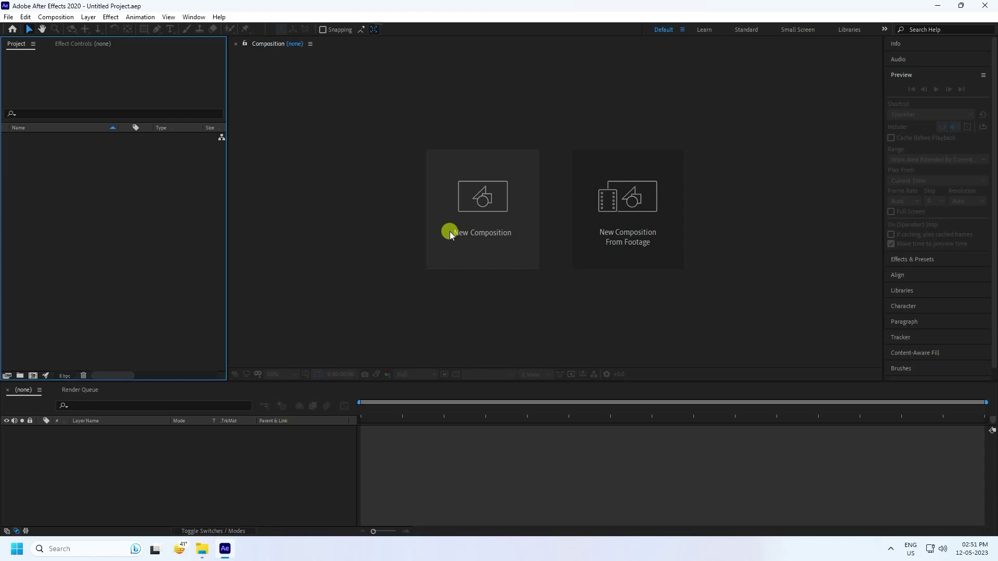
Create a new composition with a duration of 0;00;15;00.
click(496, 233)
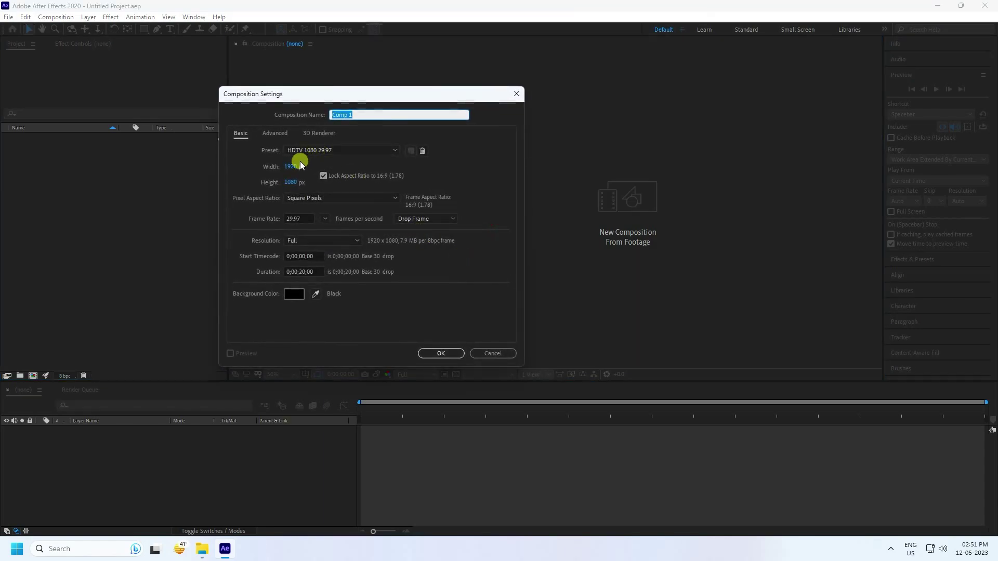
click(300, 272)
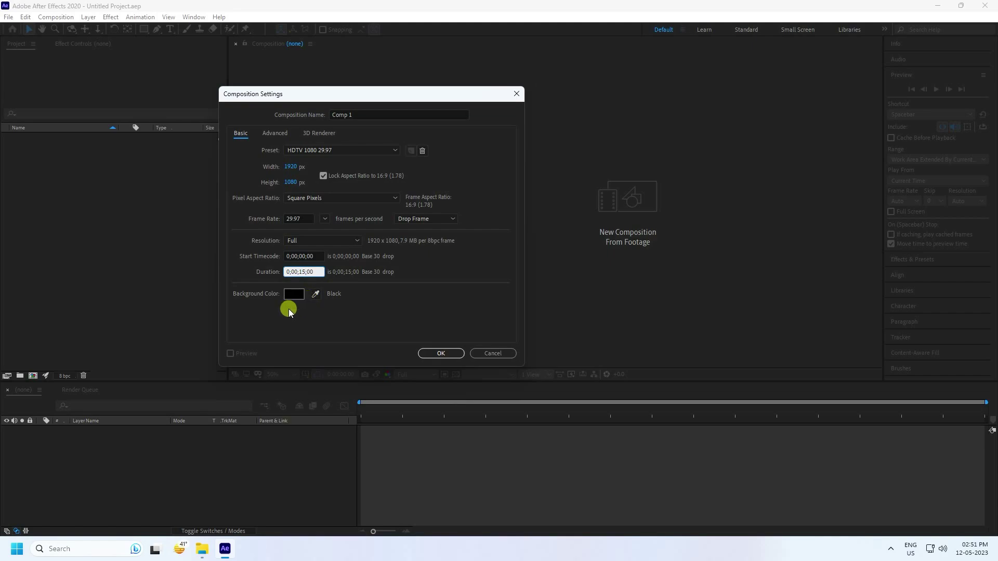
click(441, 353)
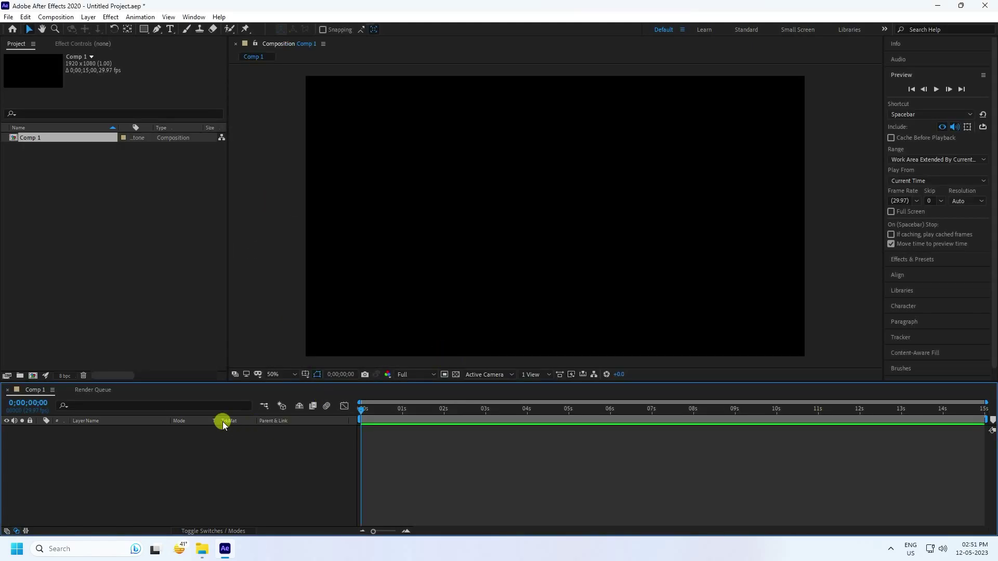
Add a text layer to the composition containing the letter "M".
right_click(154, 450)
mouse_move(188, 337)
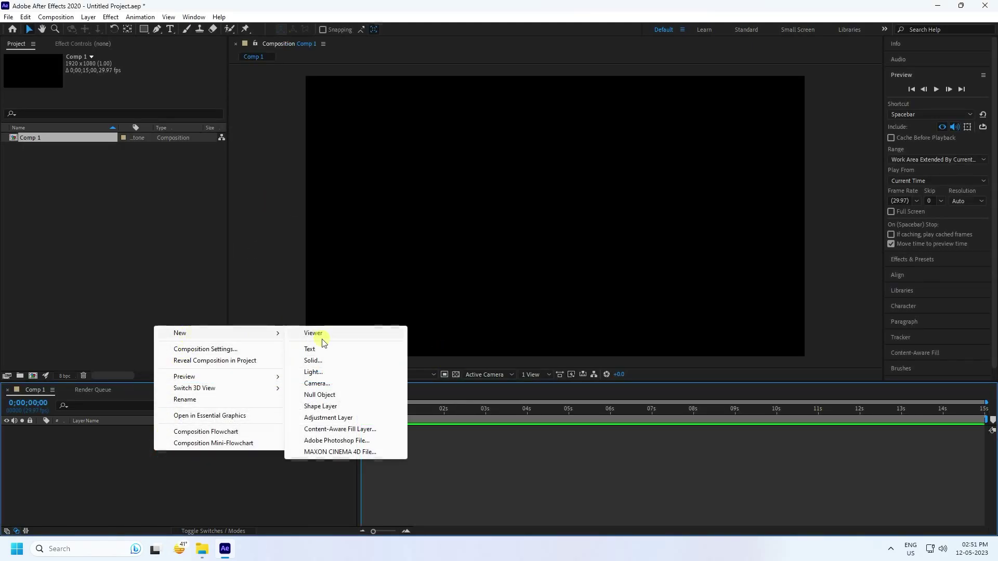
click(314, 350)
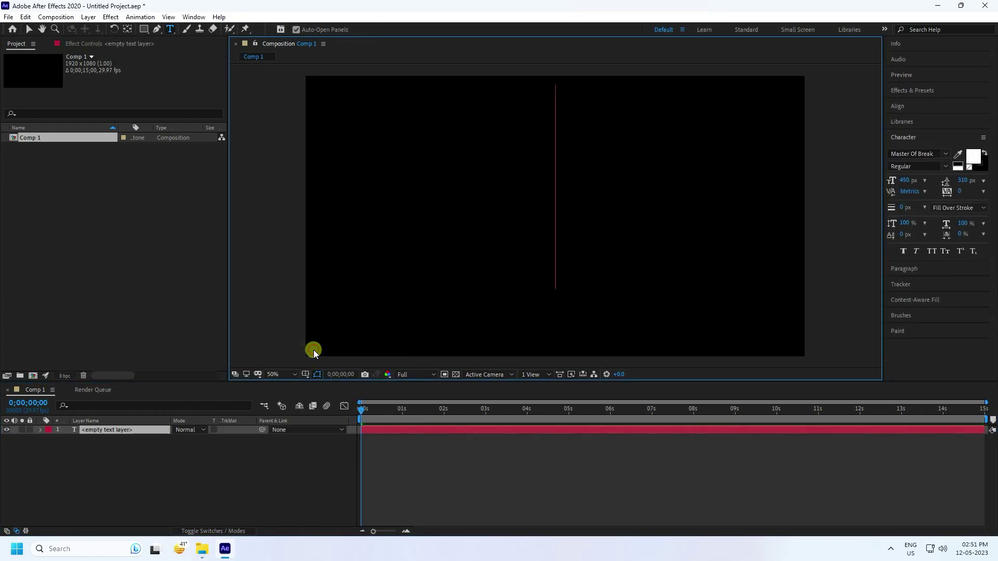
text(M)
click(29, 30)
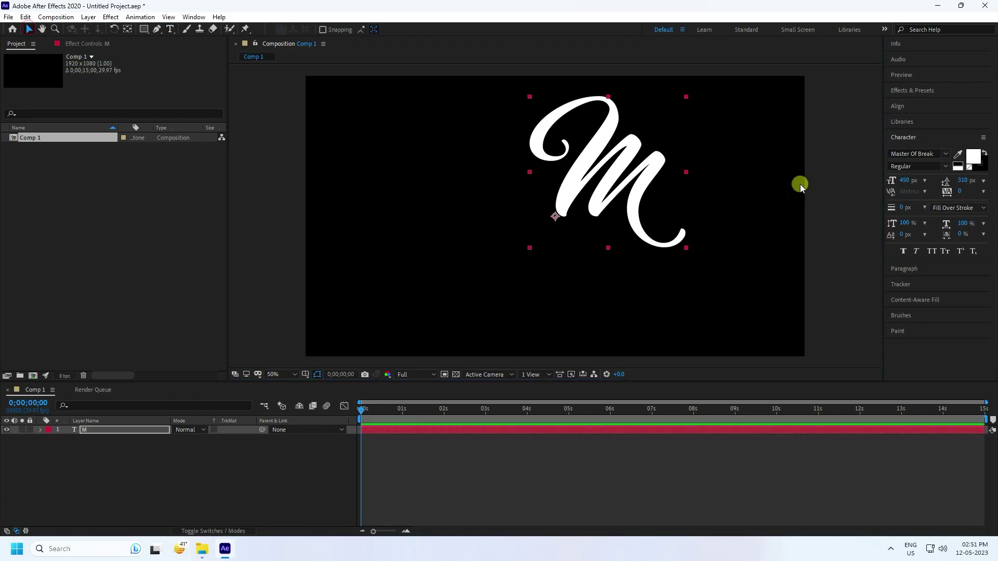
Centre the M text layer horizontally and vertically in the composition and centre its anchor point on the letter.
click(898, 108)
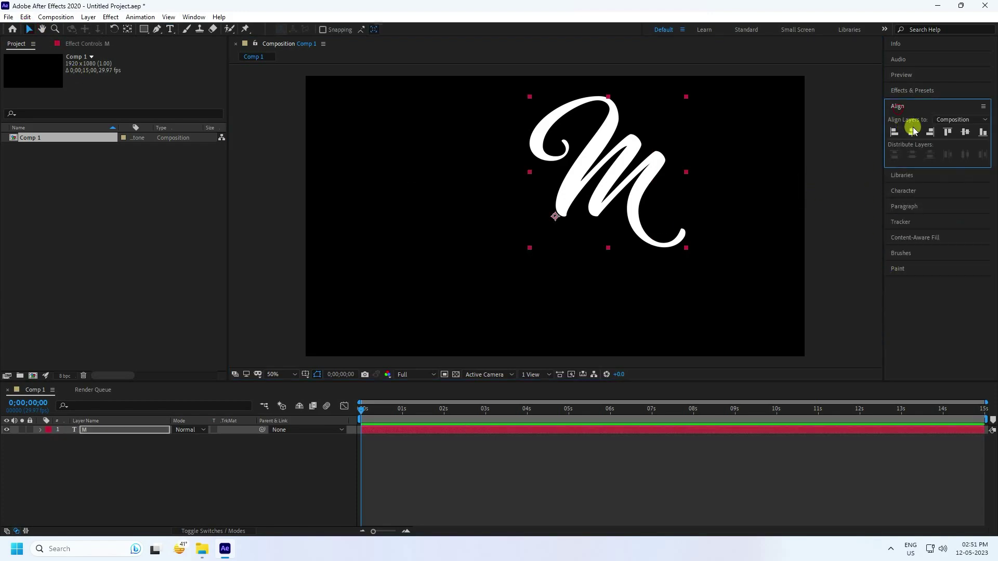
click(912, 131)
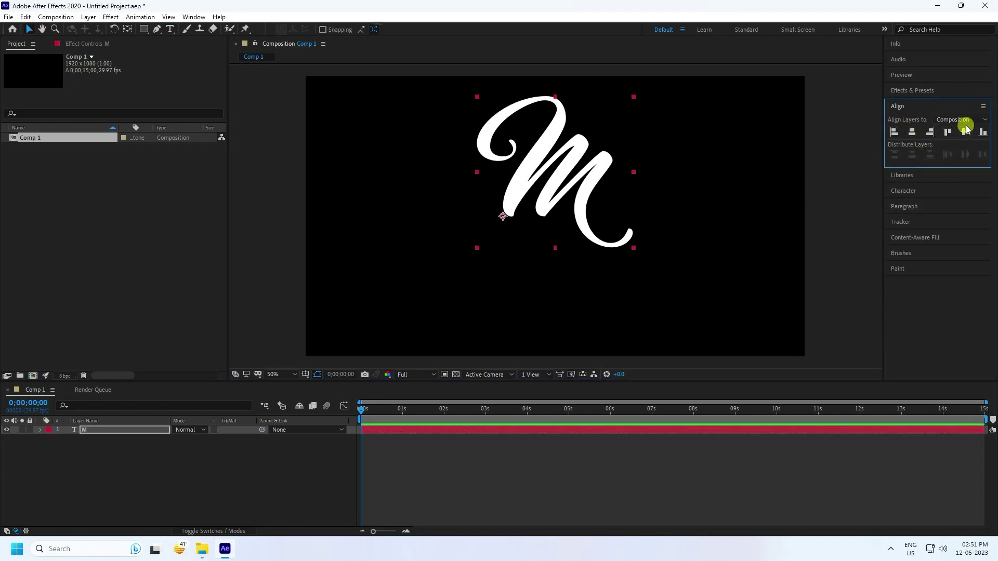
click(966, 132)
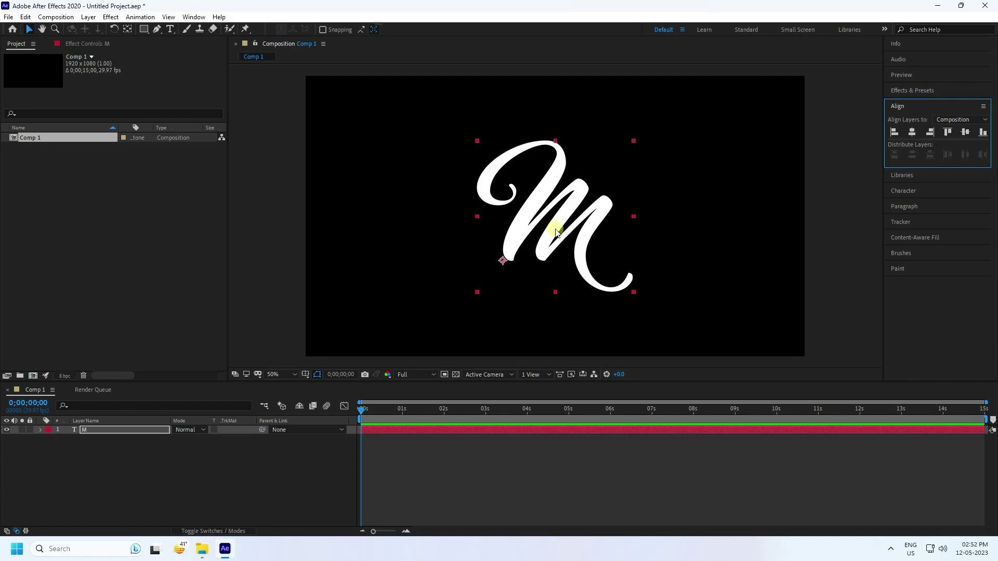
key(ctrl+alt+Home)
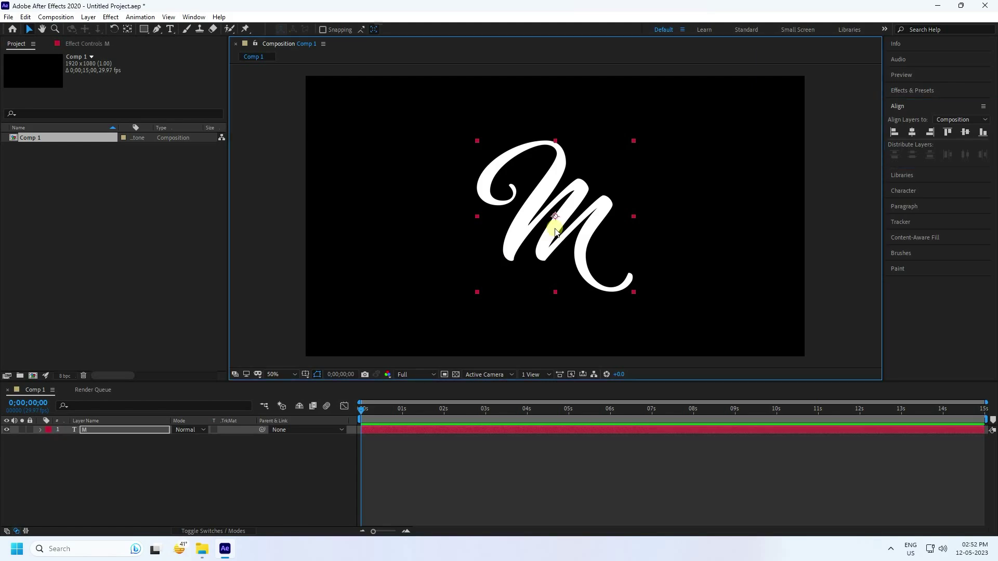
Create a solid layer named "Path" at the default size and colour.
right_click(207, 471)
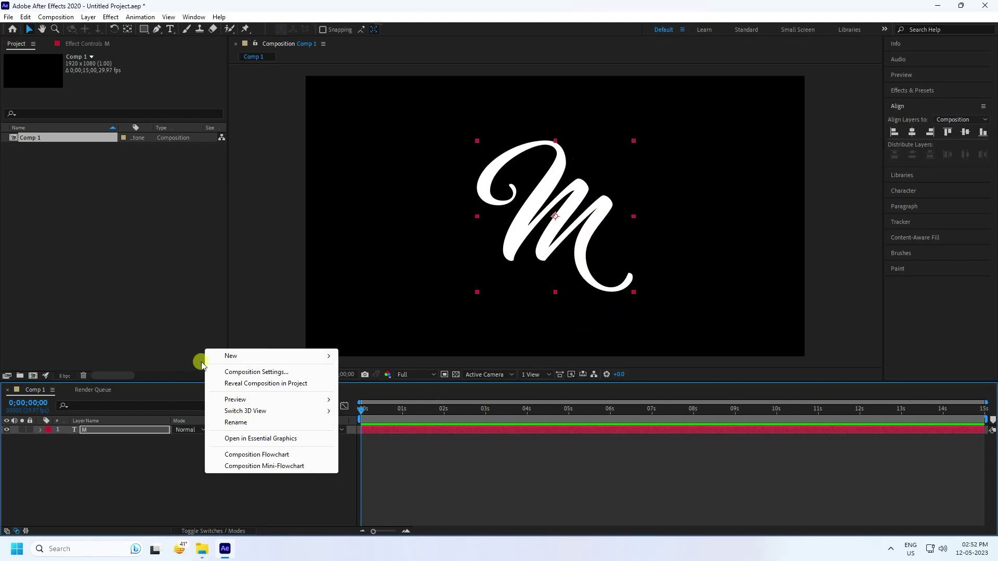
mouse_move(233, 359)
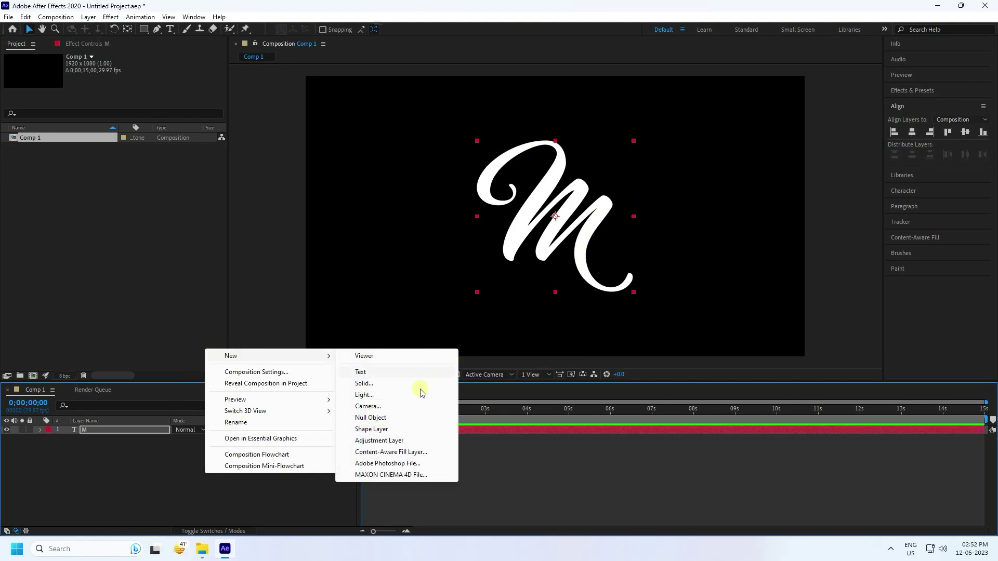
click(371, 384)
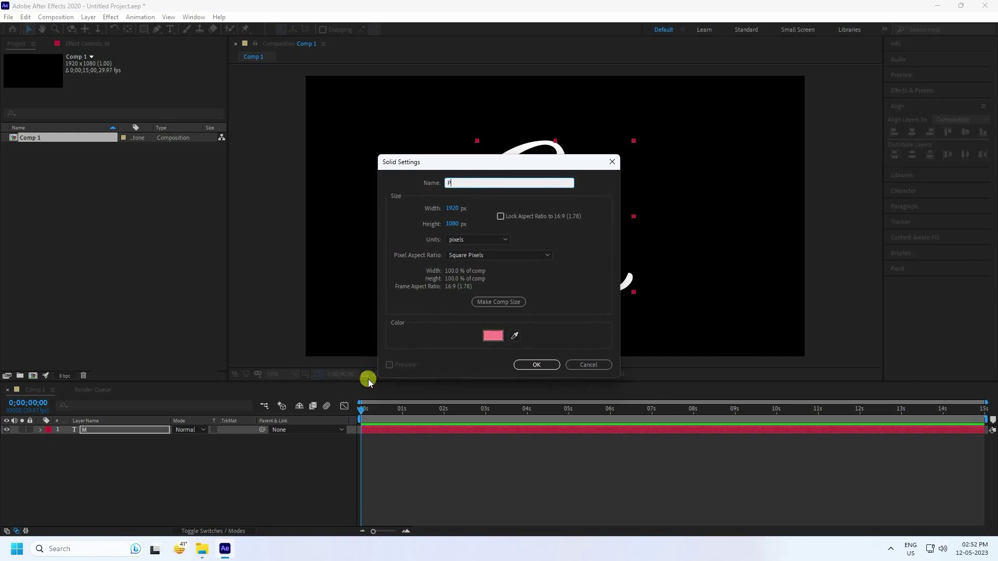
text(Path)
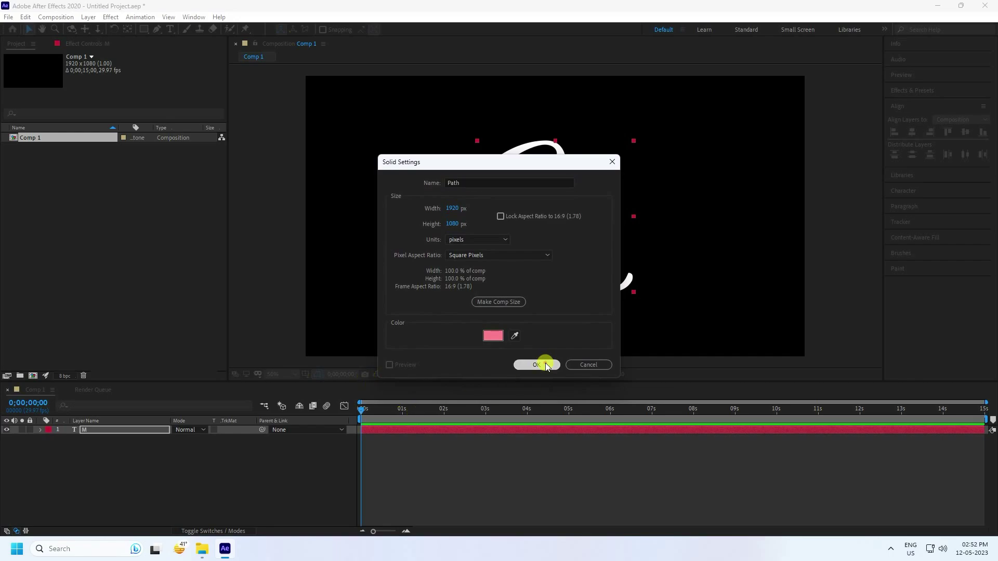
click(537, 365)
Draw a circular mask on the Path solid from the frame centre, almost as tall as the composition.
click(89, 430)
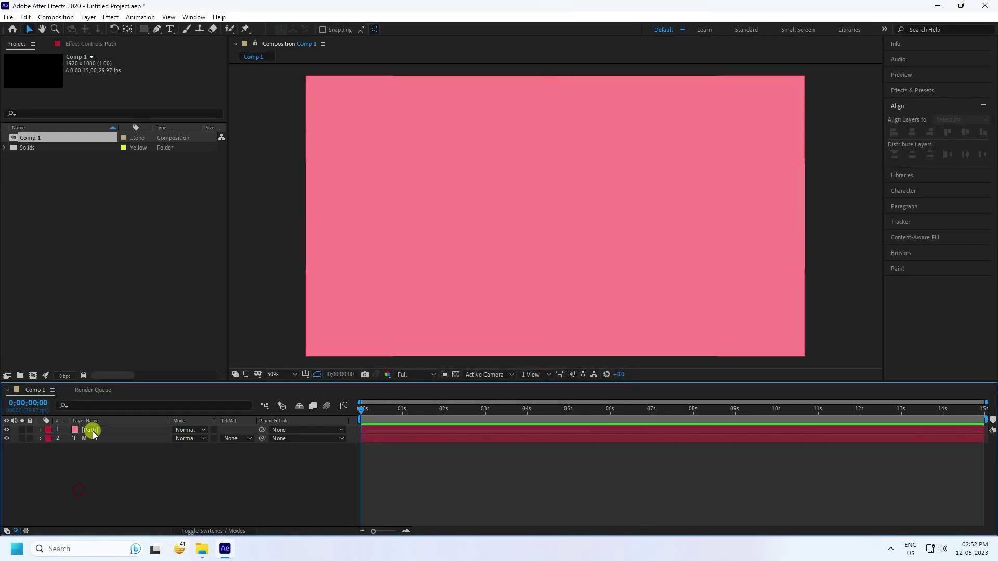
drag(146, 33, 196, 52)
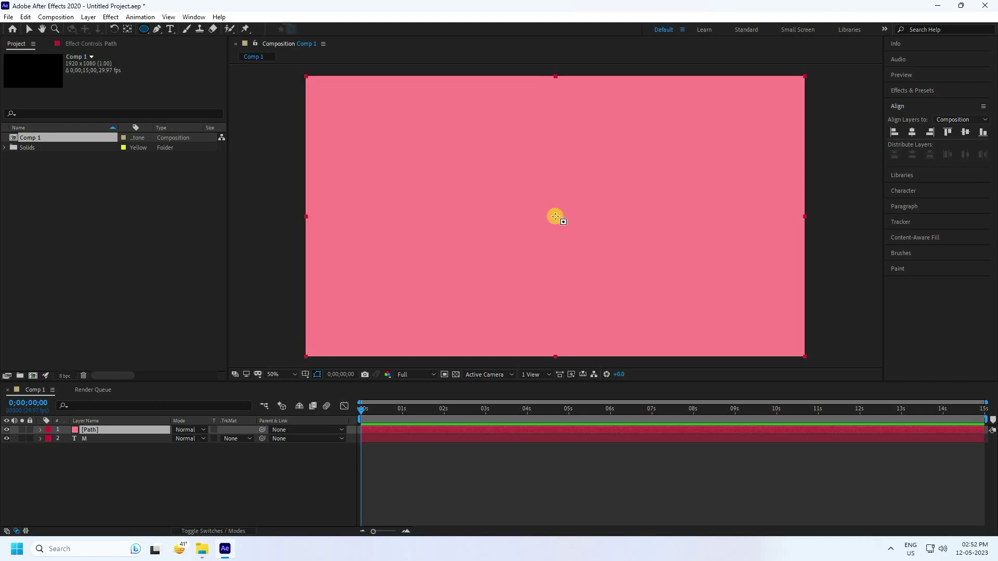
drag(555, 216, 684, 319)
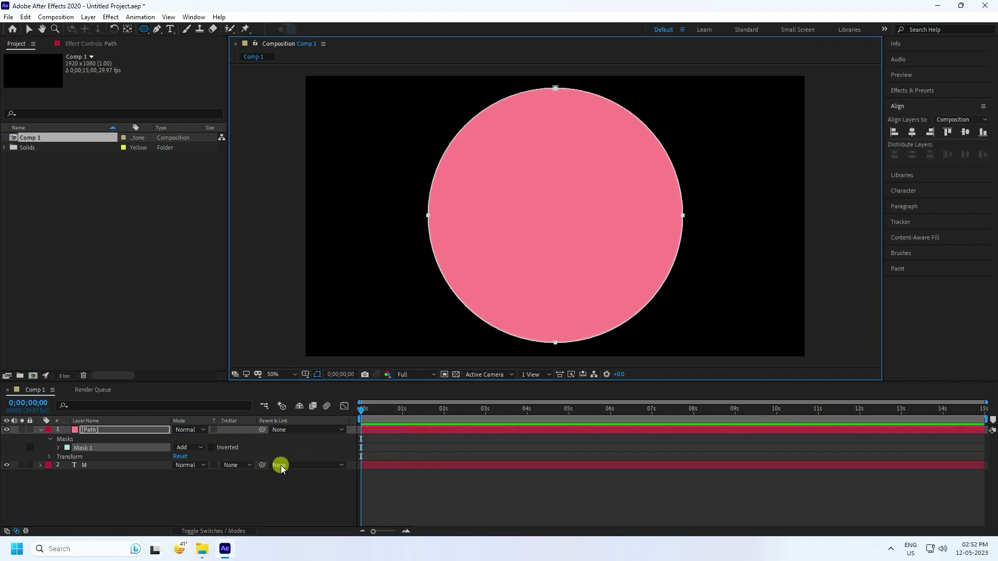
click(42, 432)
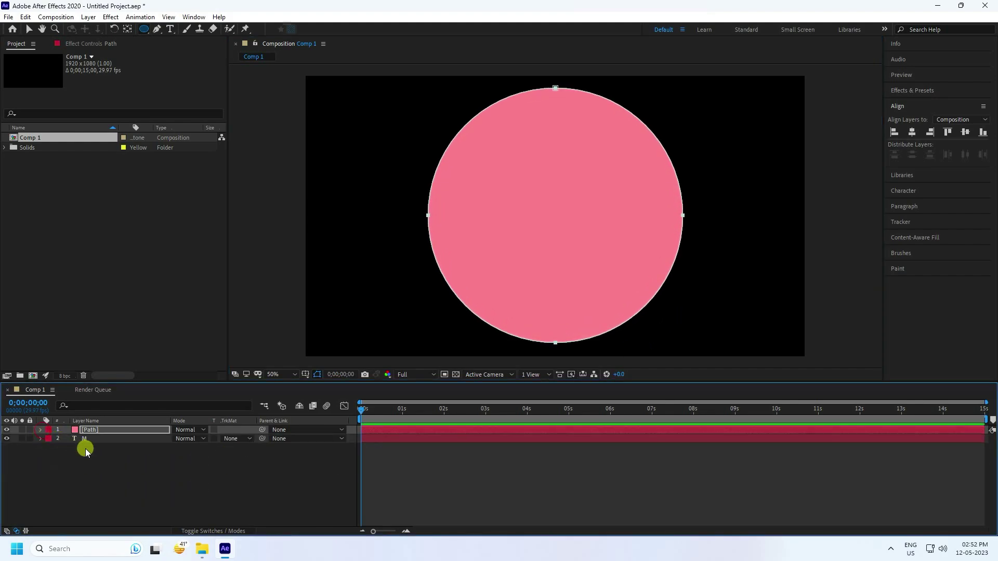
Move the M text layer above the Path solid in the layer stack.
click(88, 439)
drag(90, 439, 89, 427)
click(28, 29)
Align the Path solid and the M text layer to the composition's horizontal and vertical centre.
click(89, 439)
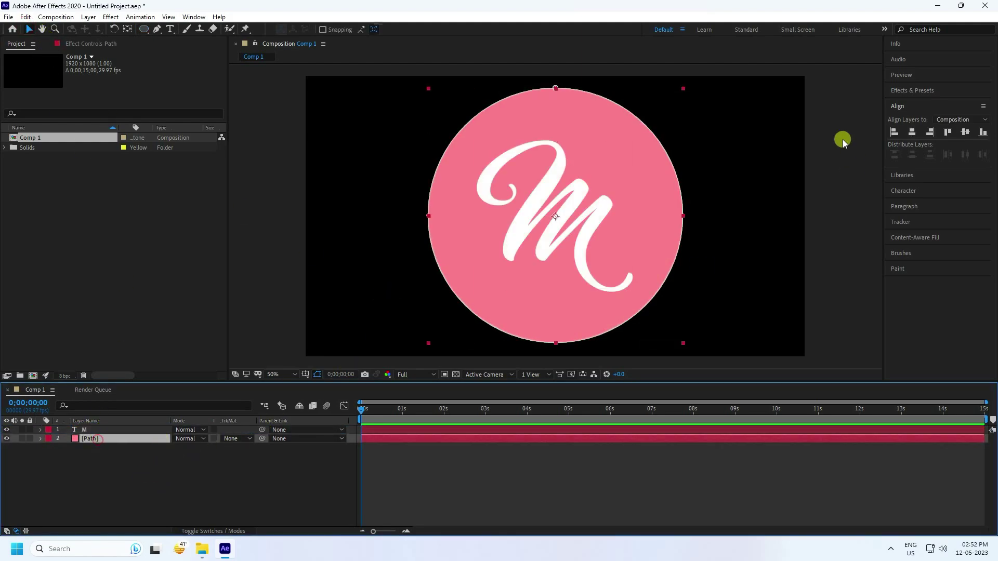
click(912, 131)
click(965, 131)
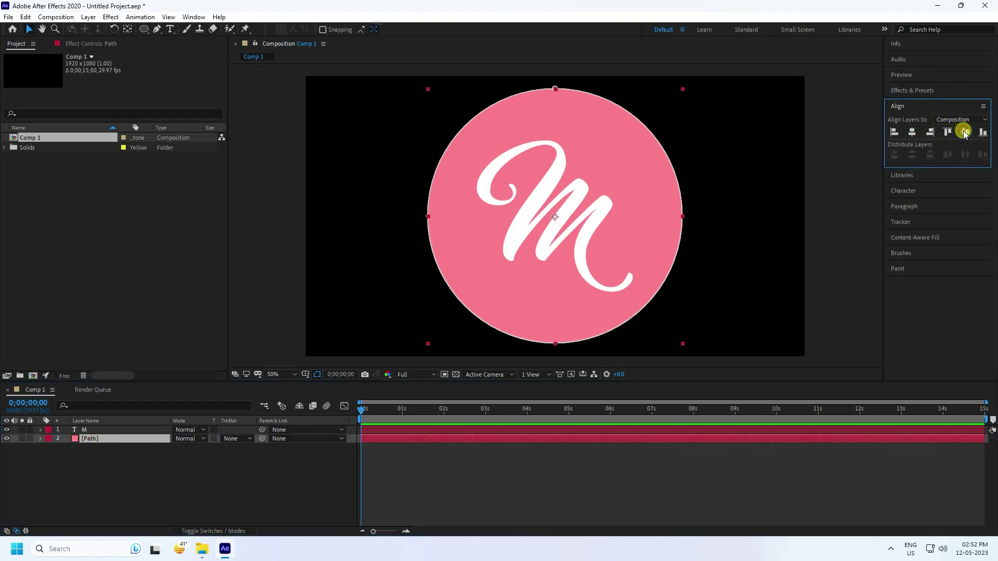
click(104, 432)
click(912, 131)
click(967, 133)
click(251, 485)
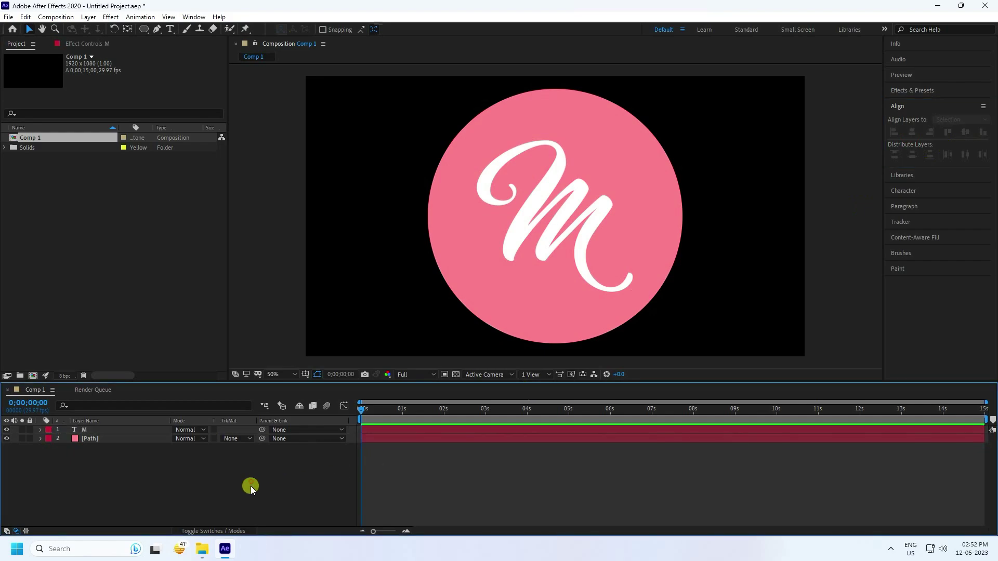
Create a solid layer named "E3D" and hide the M and Path layers.
right_click(254, 484)
mouse_move(277, 369)
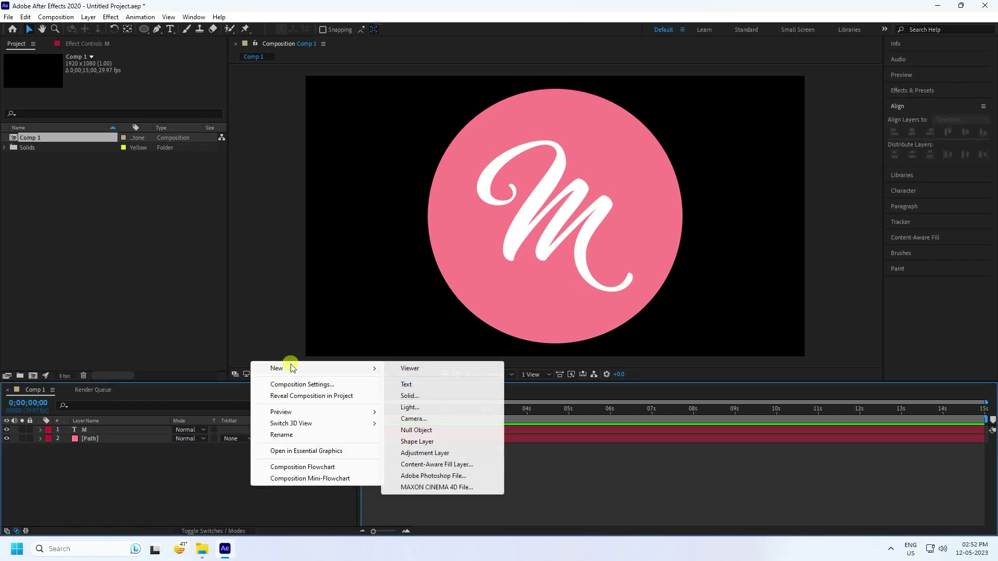
click(408, 396)
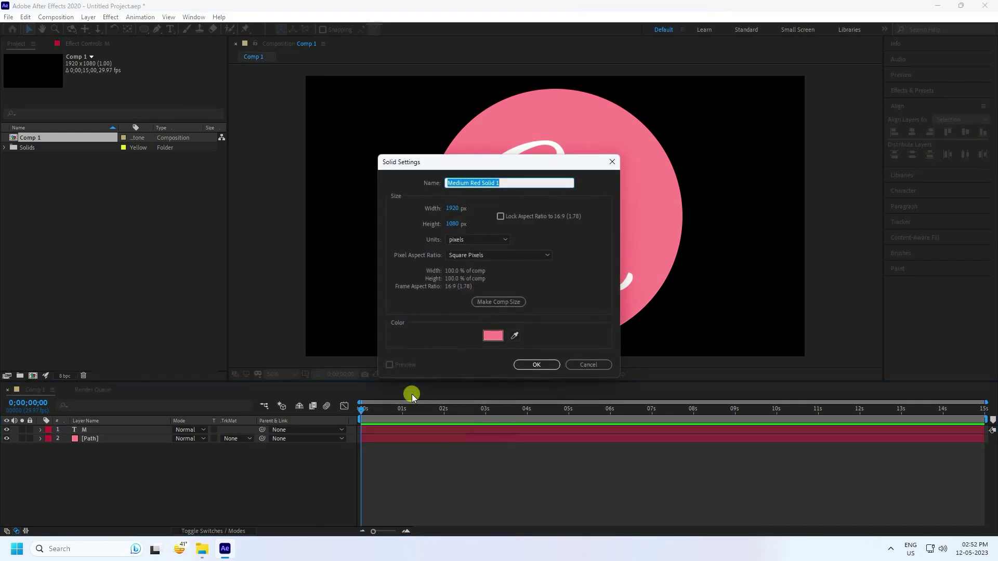
text(E3D)
click(551, 364)
drag(6, 447, 7, 439)
click(103, 471)
Apply the Video Copilot Element effect to the E3D layer.
click(94, 433)
click(916, 130)
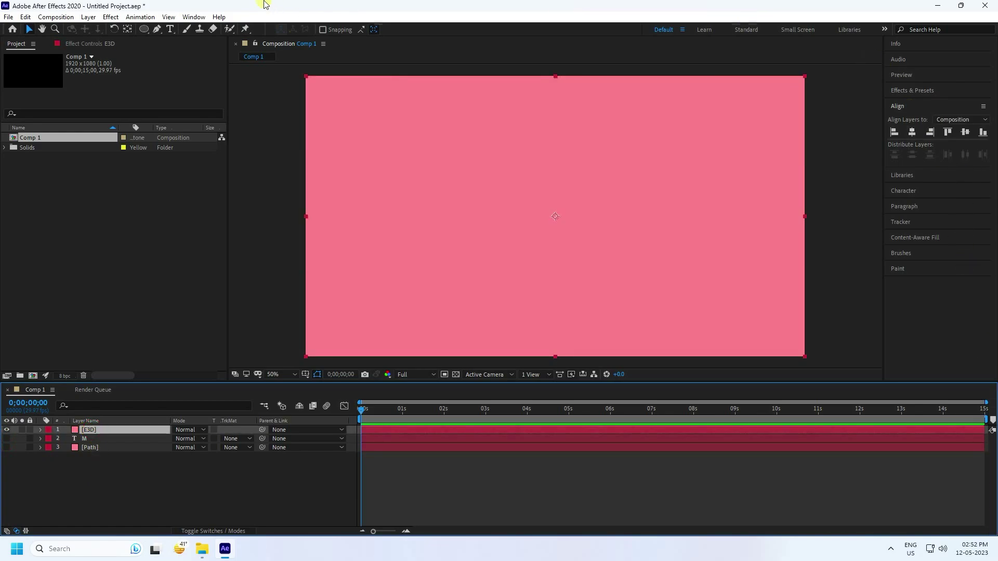
click(111, 16)
click(190, 346)
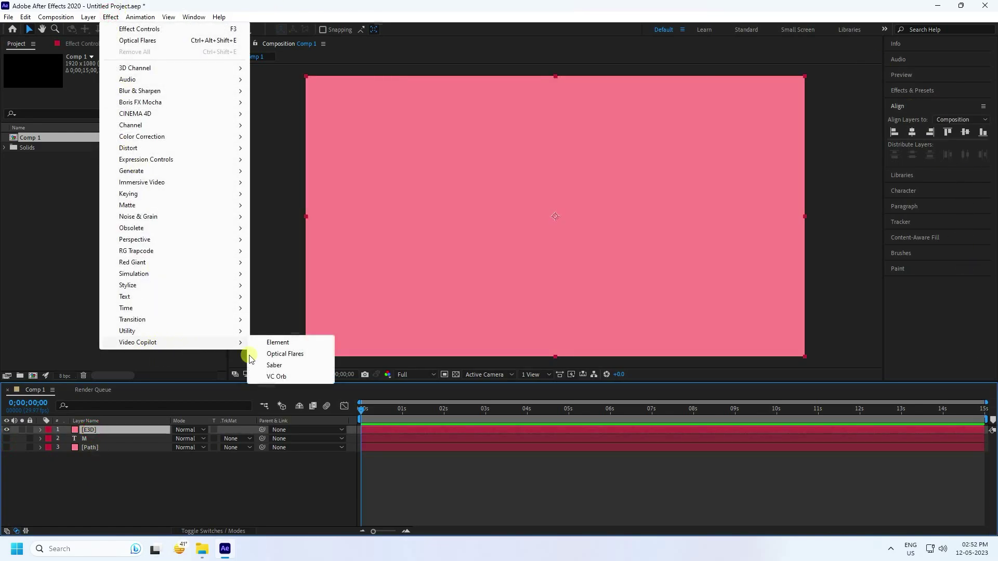
click(274, 344)
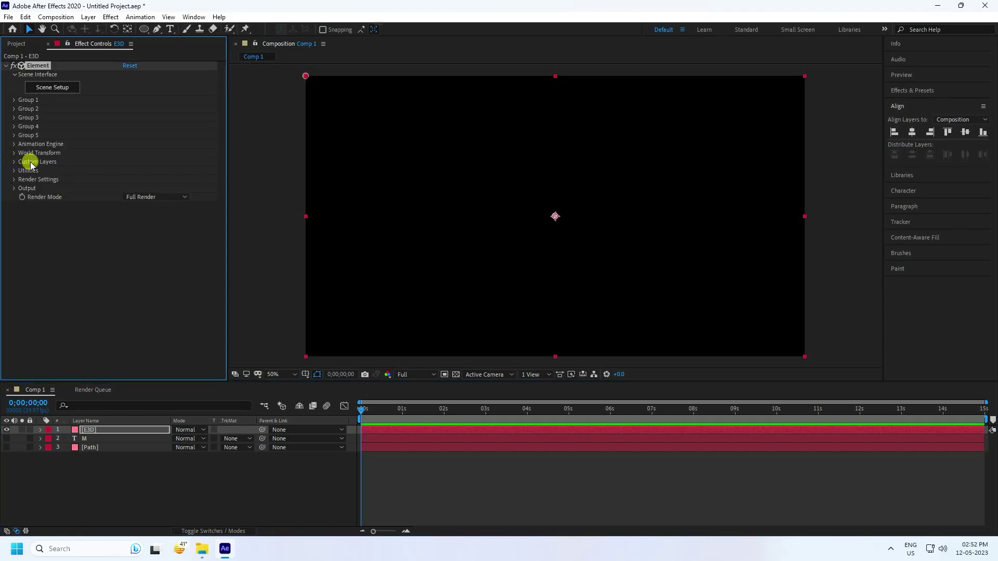
Assign the M layer to Path Layer 1 and the Path layer to Path Layer 2 in Element's custom text and masks.
click(13, 161)
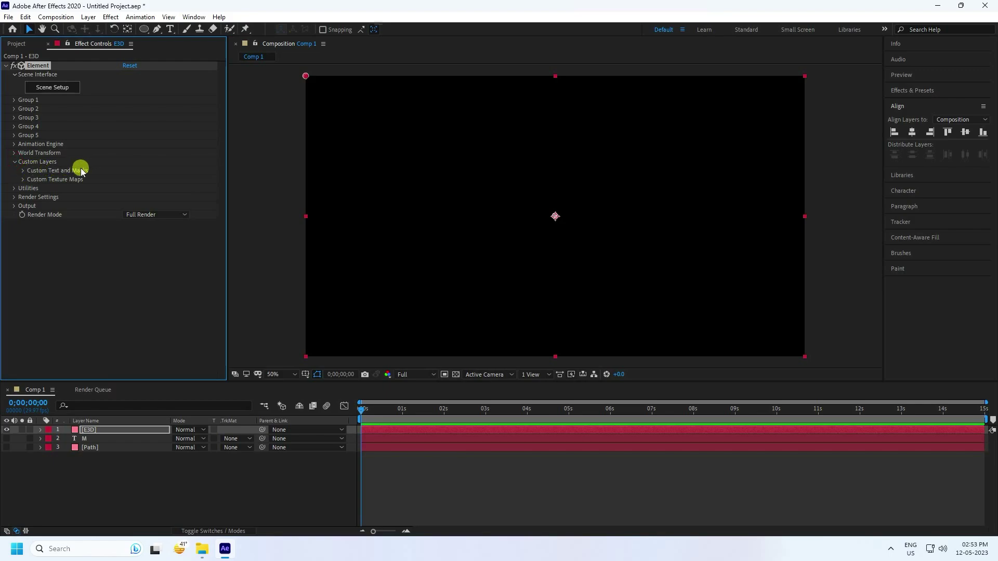
click(23, 170)
click(132, 180)
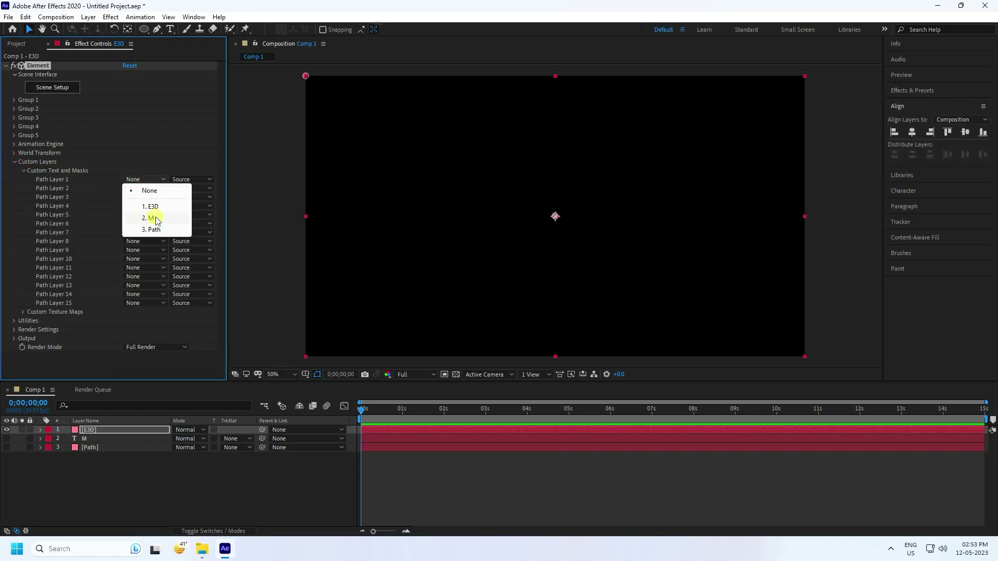
click(156, 221)
click(128, 189)
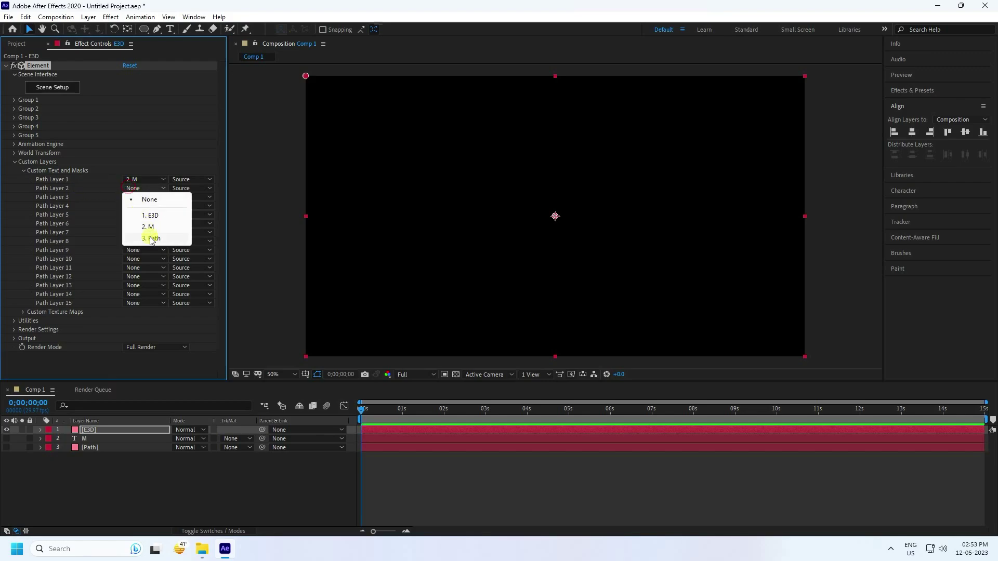
click(154, 239)
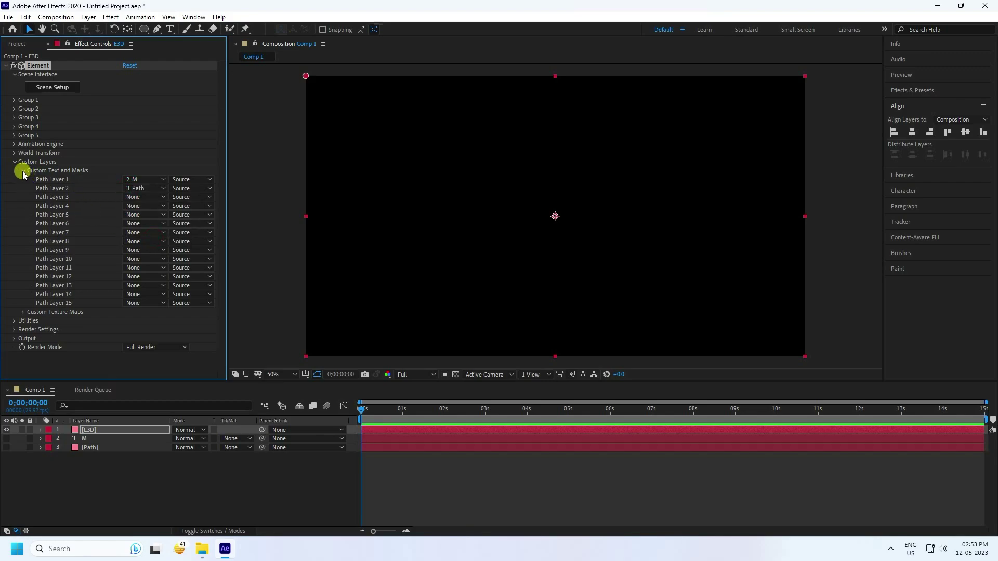
click(22, 171)
click(14, 162)
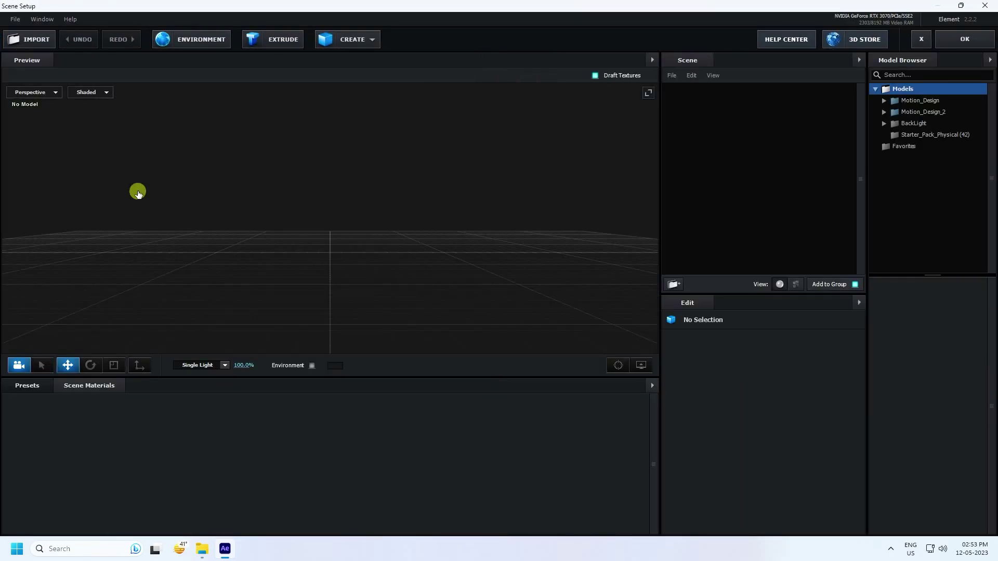
Extrude the M from Custom Path 1 into a 3D model in Element's scene setup.
click(282, 39)
drag(454, 254, 360, 400)
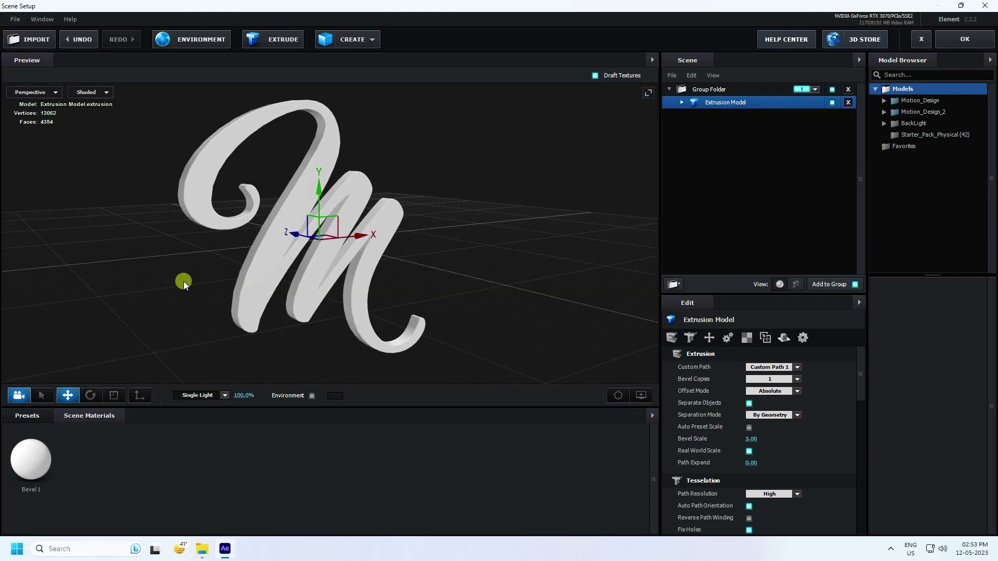
Rename the extruded model as "M".
scroll(270, 252, up, 2)
drag(268, 264, 279, 282)
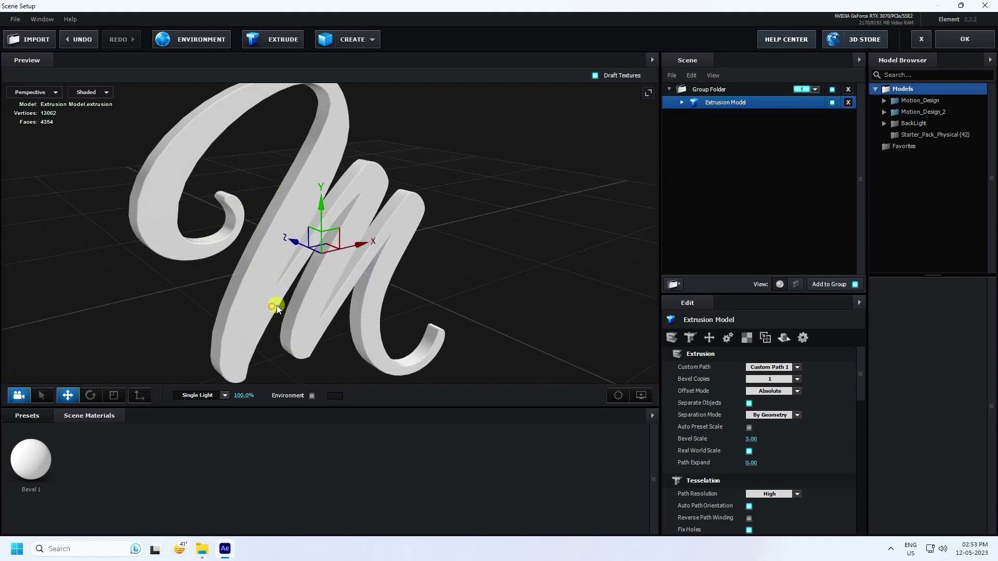
double_click(725, 104)
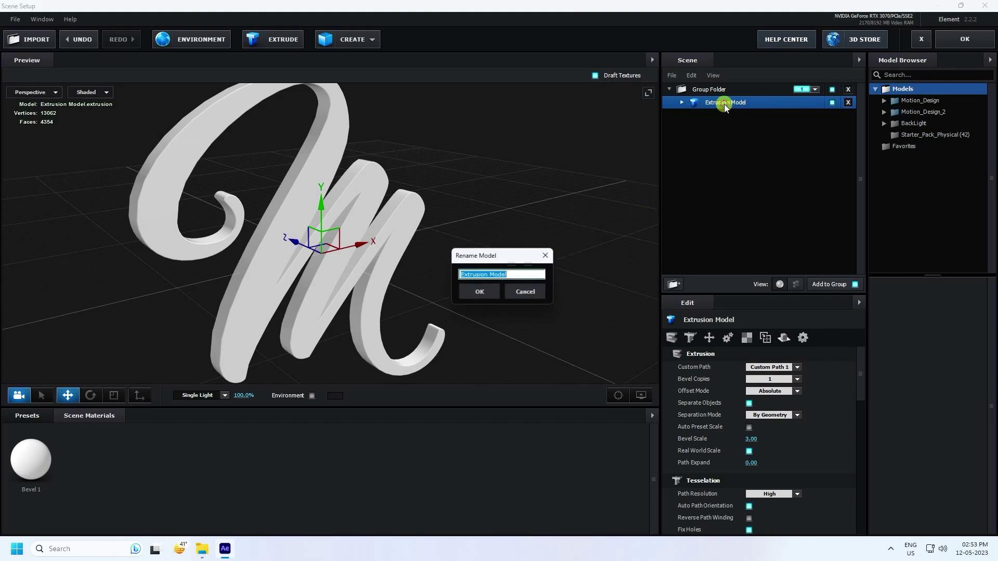
text(M)
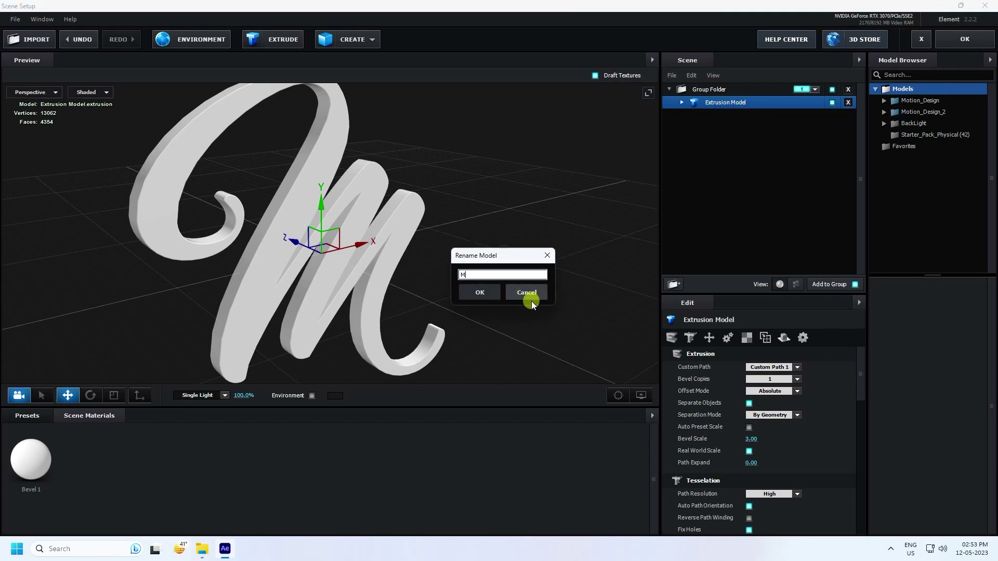
click(481, 294)
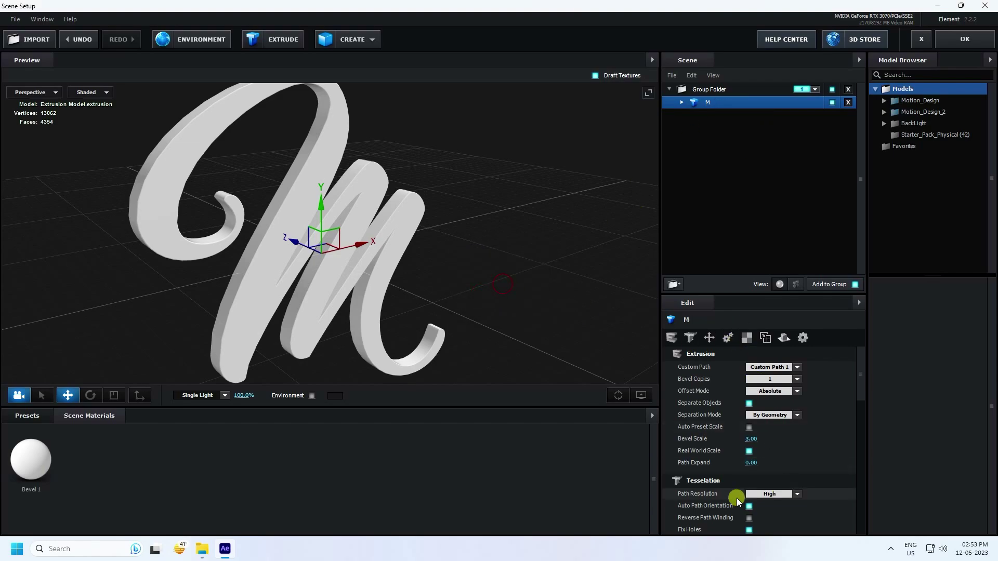
Set the M model's Path Resolution to Extreme.
scroll(689, 485, down, 2)
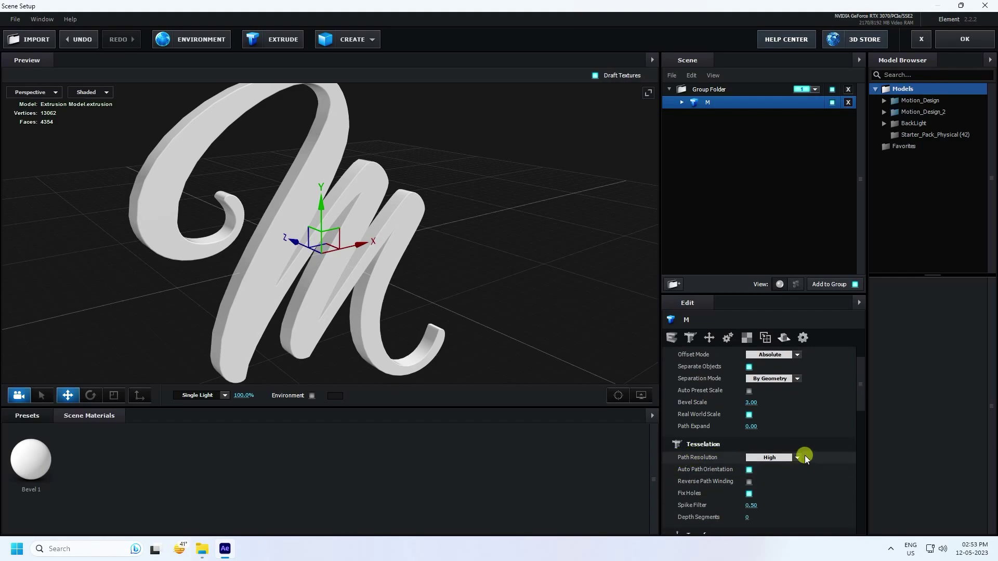
click(806, 457)
click(776, 506)
mouse_move(545, 315)
mouse_down()
mouse_move(579, 316)
mouse_move(564, 319)
mouse_up()
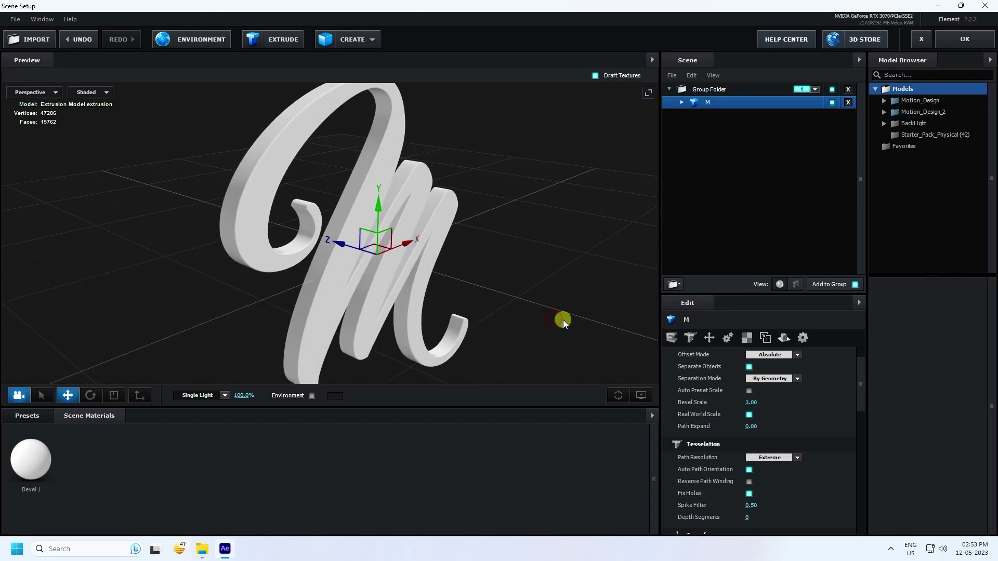
Apply the Century preset from the Physical bevels to the M model.
click(37, 419)
click(35, 431)
click(42, 441)
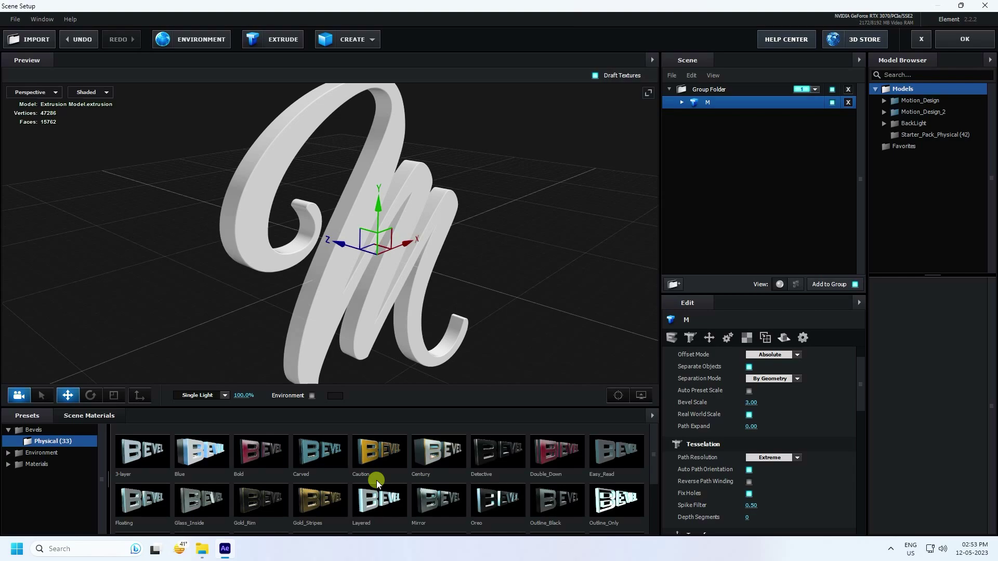
drag(429, 454, 713, 102)
drag(504, 260, 523, 288)
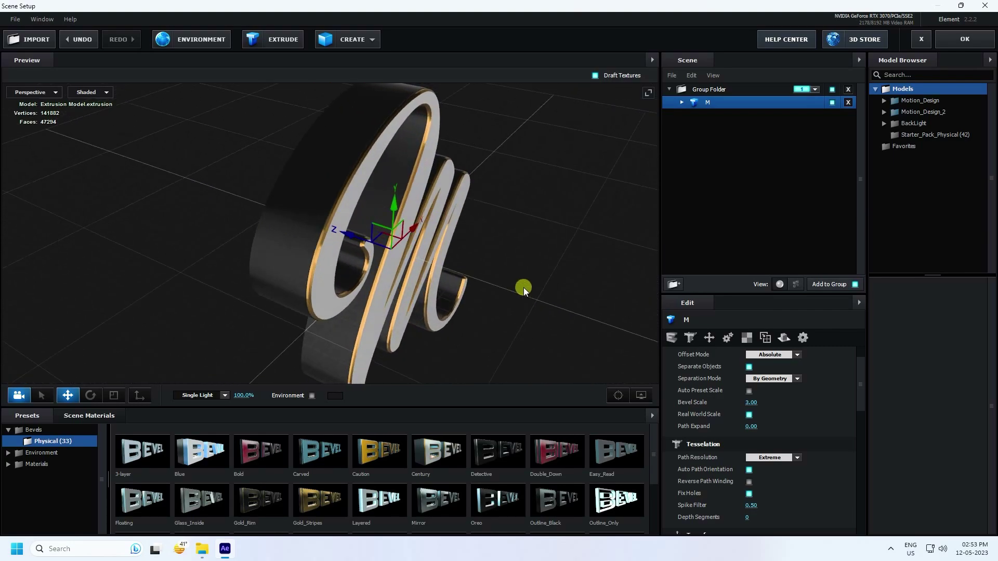
drag(393, 313, 323, 272)
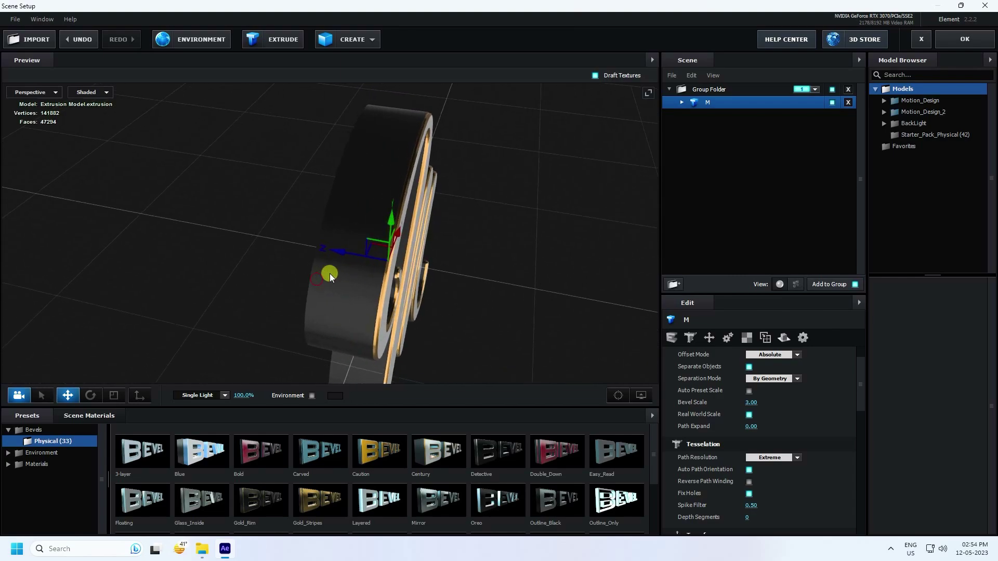
Extrude the M path again as a second model and move it along Z in front of the first.
click(271, 40)
drag(413, 238, 558, 316)
click(699, 90)
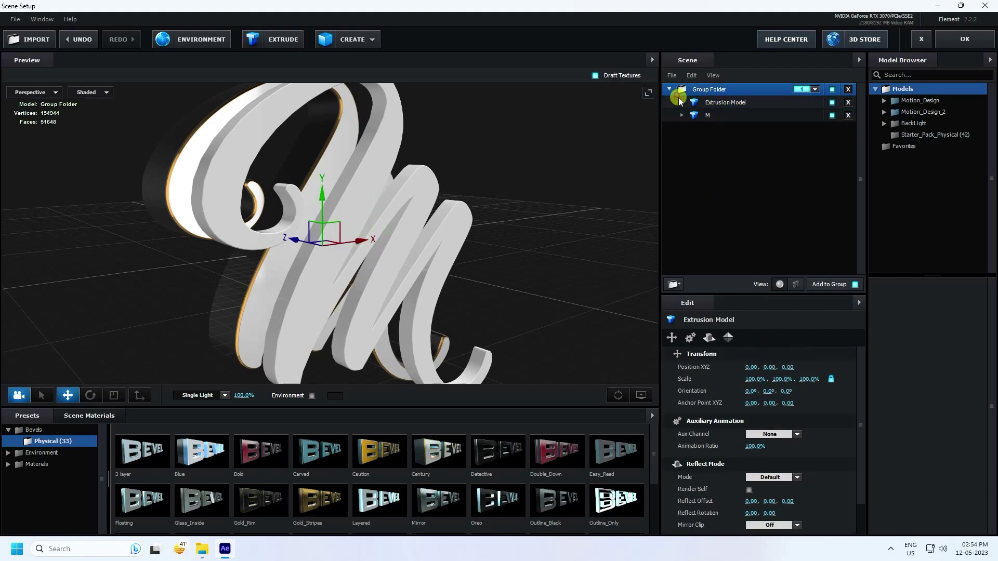
Enable Bevel Outline on Bevel 1 of the new extrusion model.
click(681, 101)
click(728, 115)
click(431, 242)
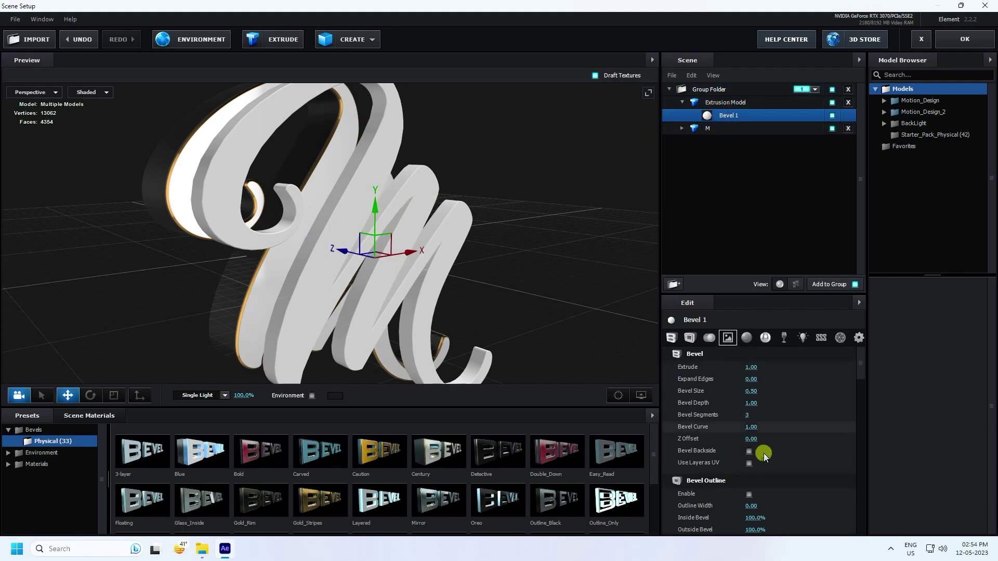
scroll(686, 448, down, 2)
scroll(687, 448, down, 1)
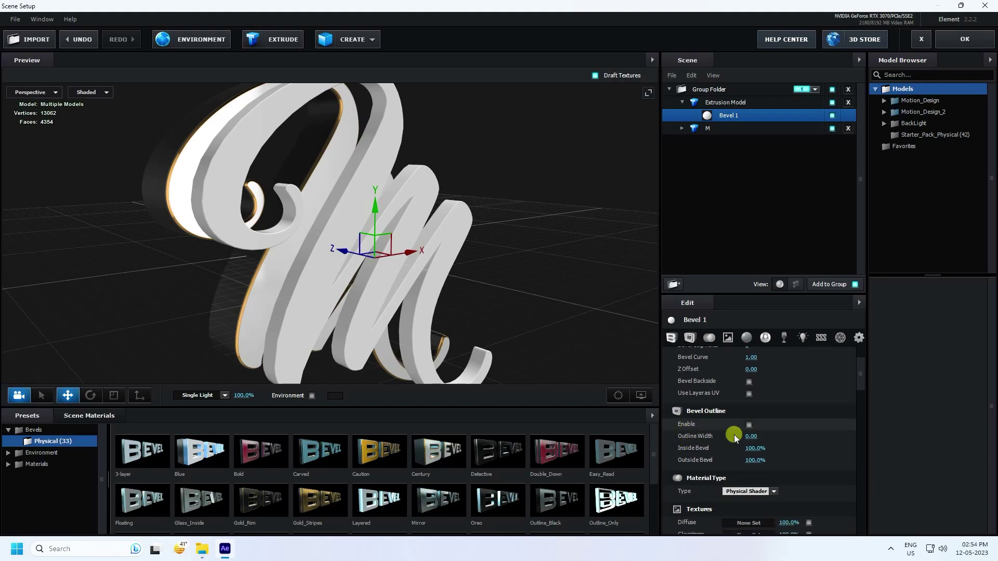
click(749, 422)
mouse_move(512, 314)
mouse_down()
mouse_move(551, 329)
mouse_move(488, 299)
mouse_move(441, 301)
mouse_move(495, 312)
mouse_up()
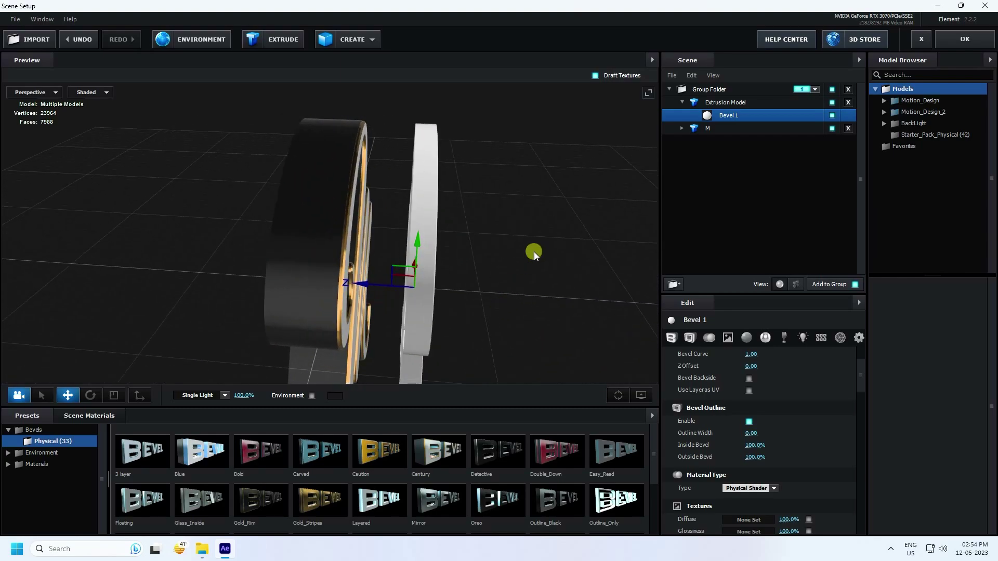
Rename the outlined extrusion model as "M 2".
double_click(718, 102)
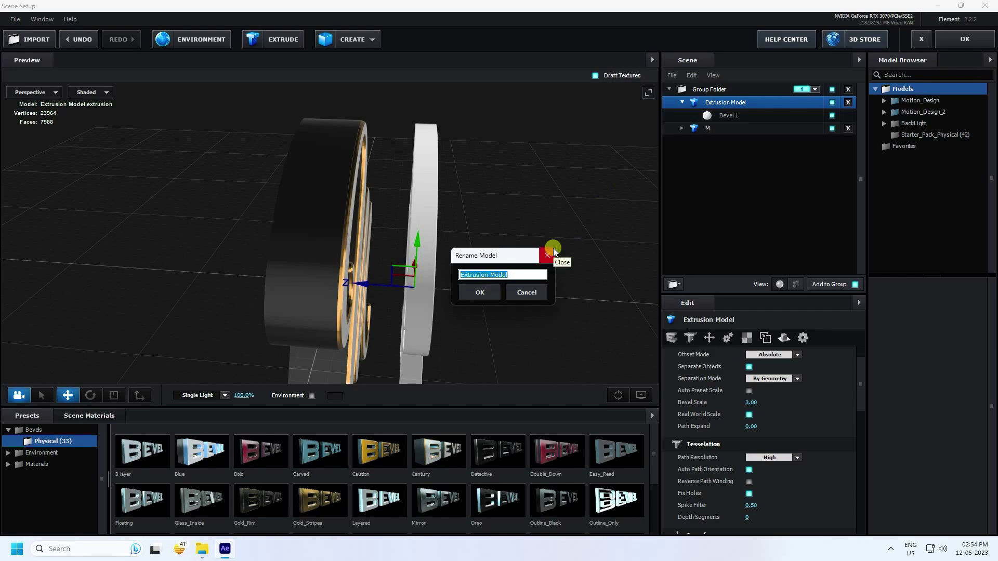
text(M 2)
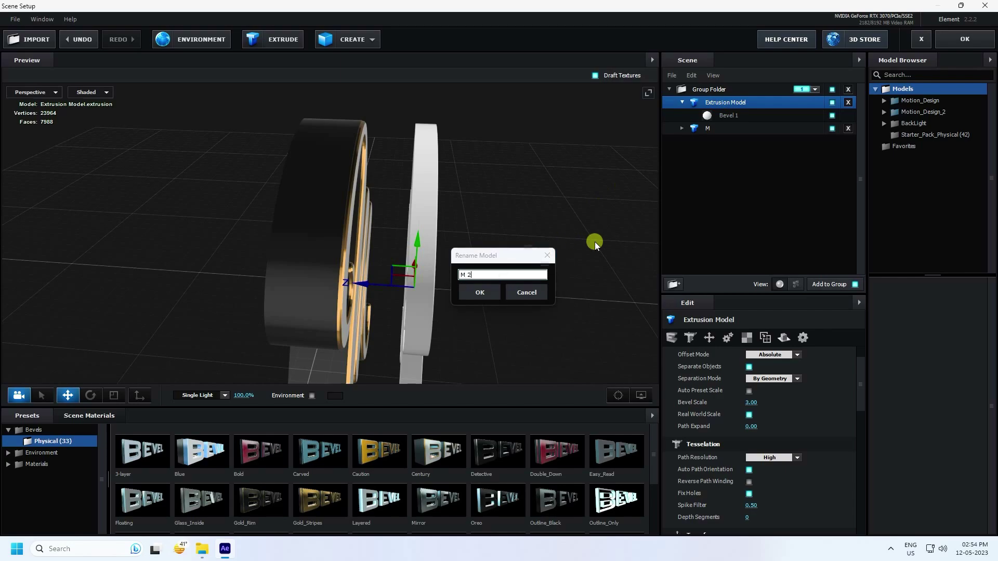
key(Return)
Move M 2 back along Z until it sits against the front face of M.
drag(343, 288, 319, 280)
click(114, 396)
click(68, 396)
drag(476, 316, 648, 200)
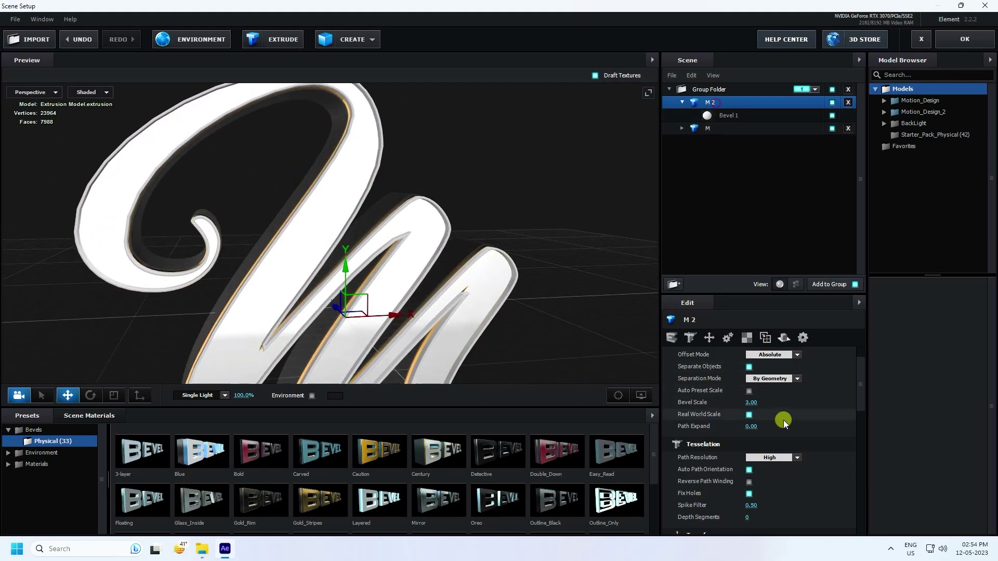
Set the M 2 model's Path Resolution to Extreme.
click(796, 456)
click(775, 506)
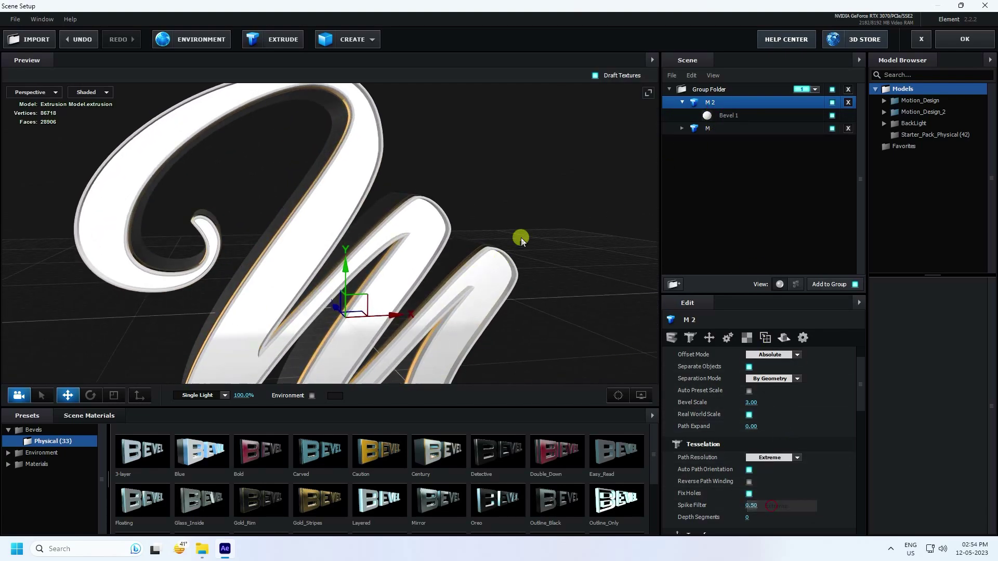
drag(458, 233, 352, 176)
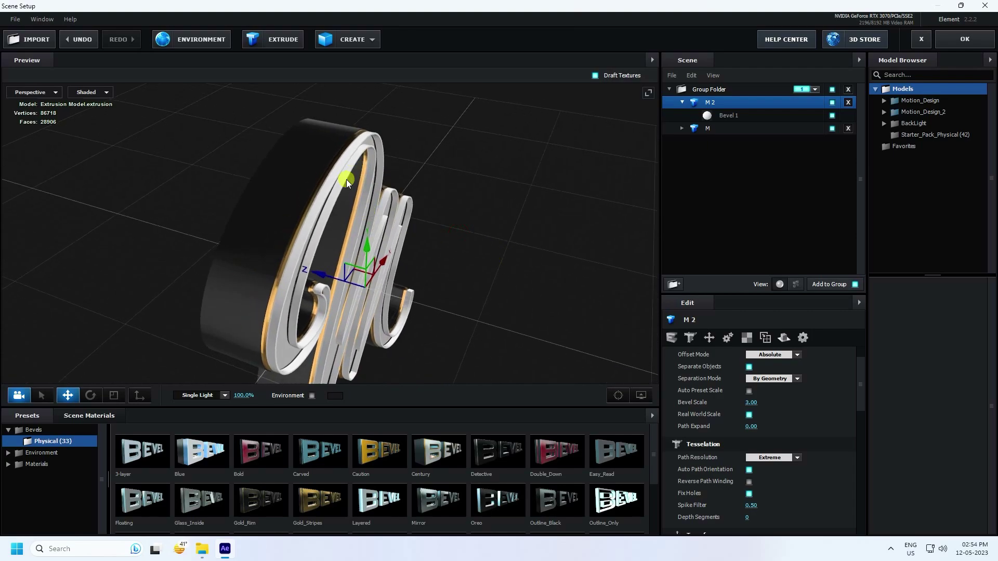
Duplicate M 2 and move the copy back along Z into the body of the M.
click(682, 103)
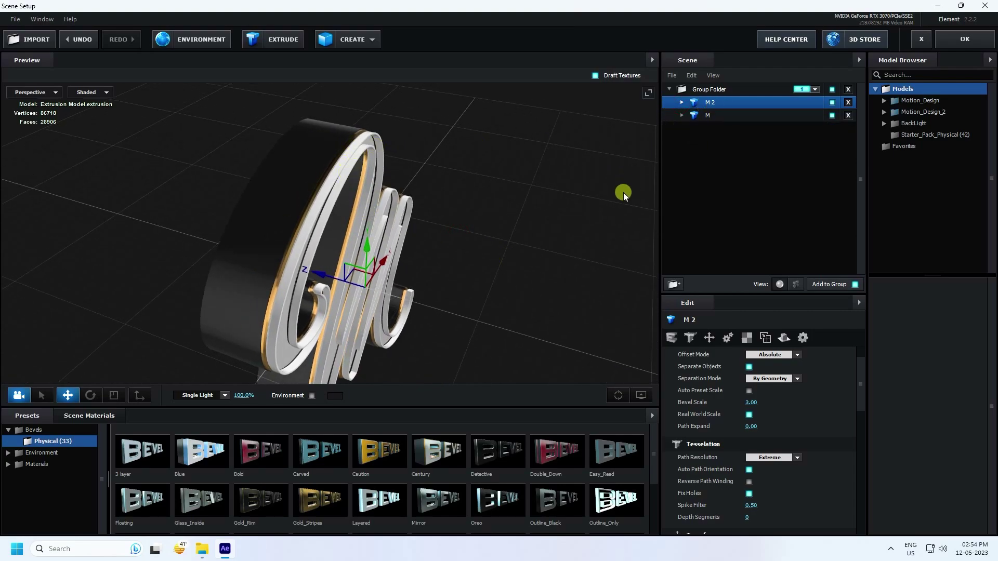
key(ctrl+d)
drag(500, 244, 556, 262)
drag(383, 286, 358, 278)
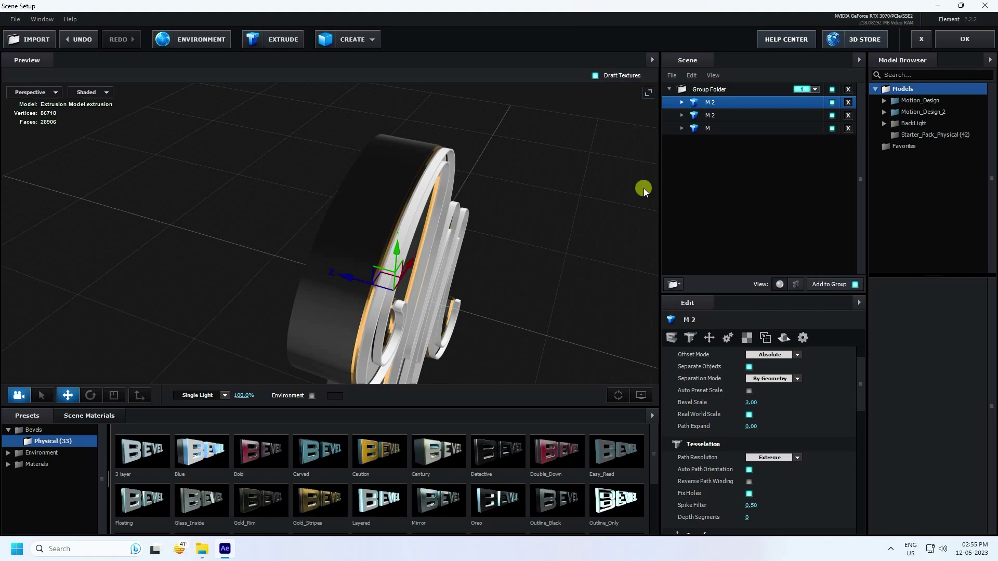
Set Expand Edges to 1.50 on Bevel 1 of the duplicated M 2 so it wraps around the M.
click(678, 104)
click(721, 116)
scroll(771, 408, down, 2)
scroll(772, 407, up, 1)
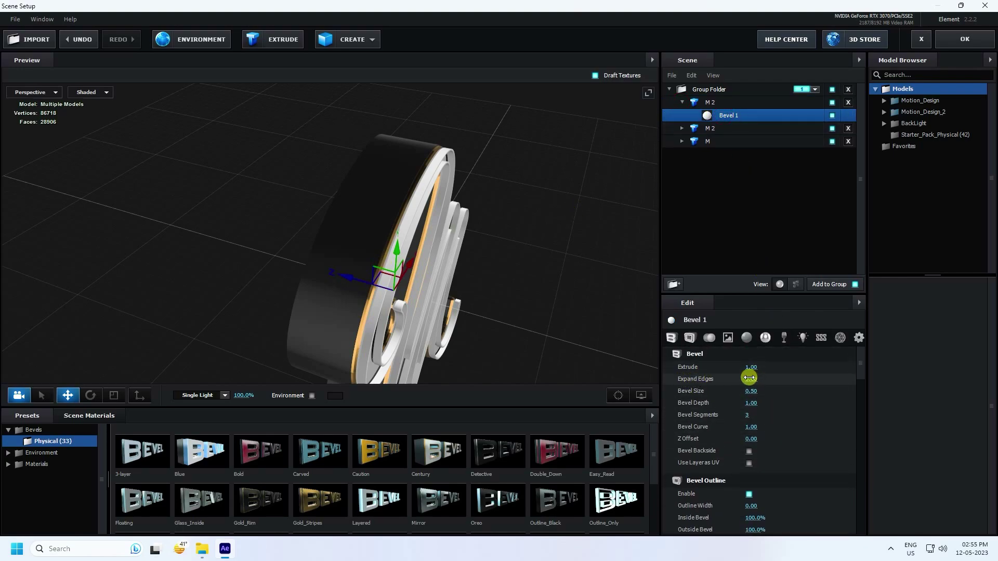
drag(772, 376, 826, 376)
drag(525, 312, 378, 264)
scroll(390, 266, up, 3)
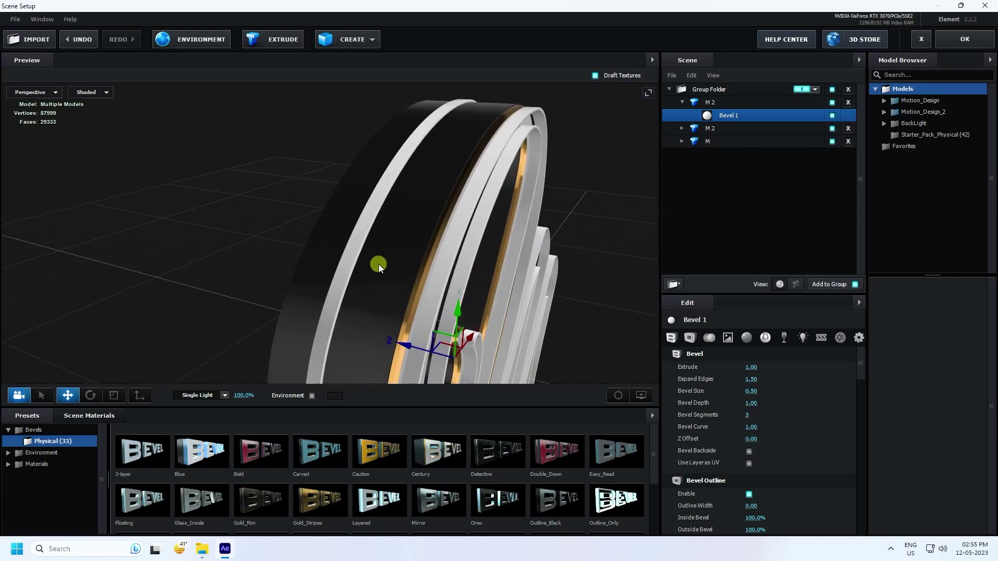
Scale the duplicated M 2 band slightly along Z and switch back to the Move tool.
click(683, 102)
click(710, 104)
click(113, 395)
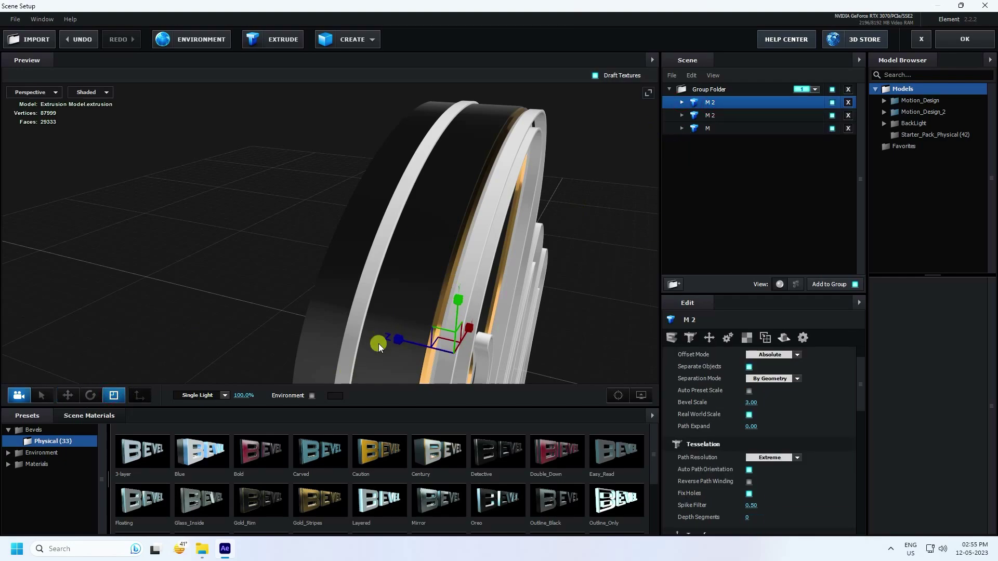
drag(411, 338, 397, 342)
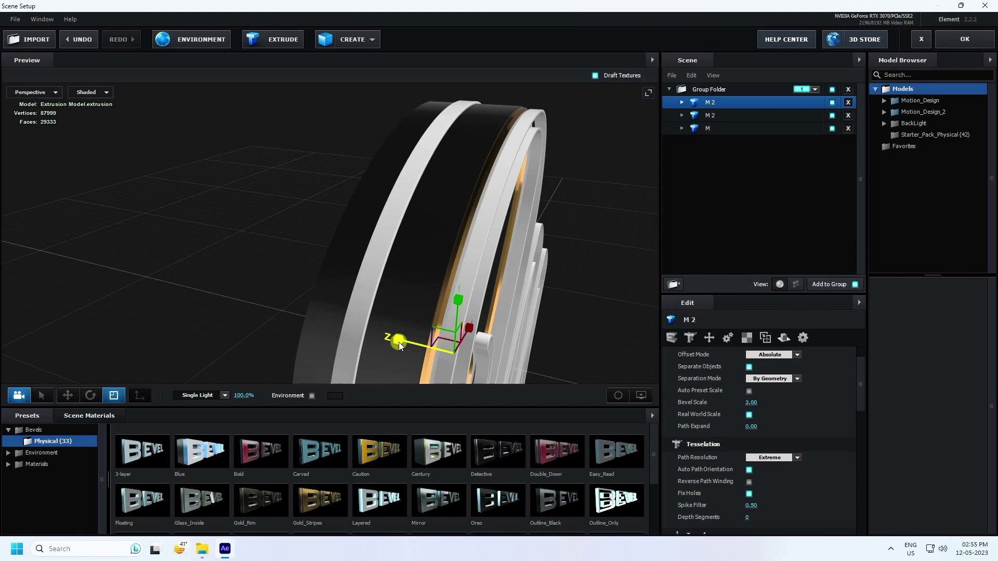
drag(270, 273, 339, 219)
click(76, 396)
scroll(363, 289, up, 2)
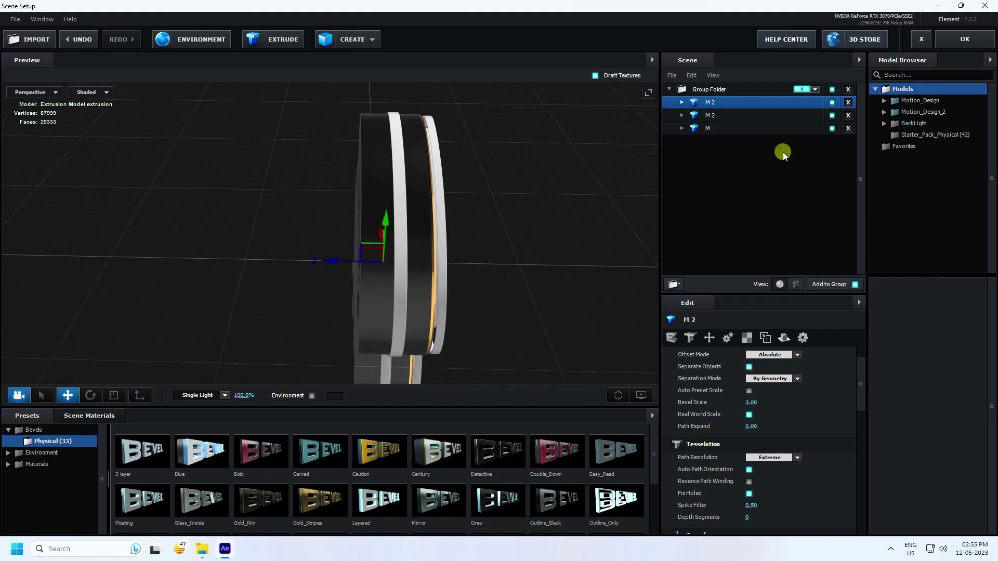
Stretch the M model slightly along Z and adjust its Z position to fit the outline pieces.
click(704, 128)
click(121, 395)
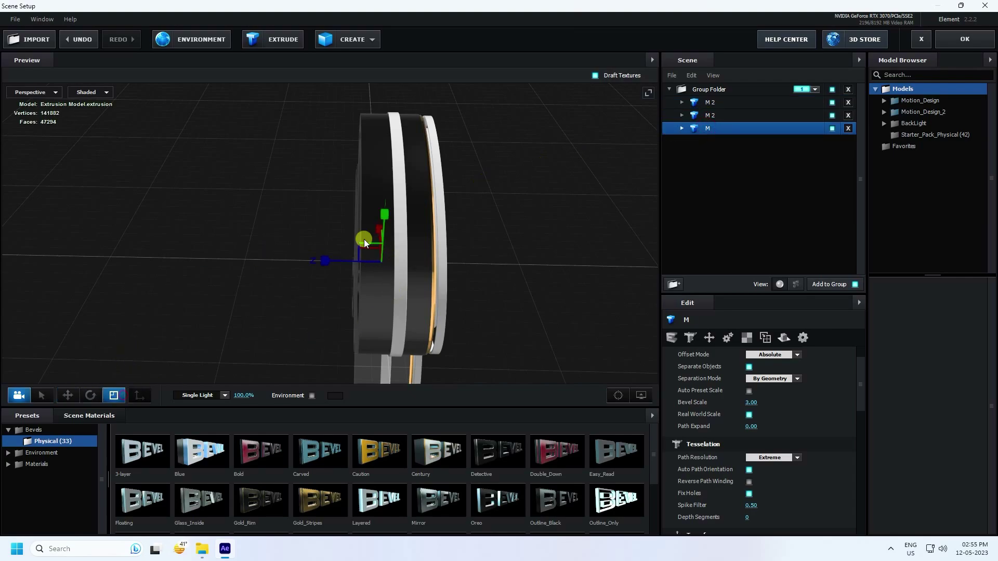
drag(326, 254, 322, 260)
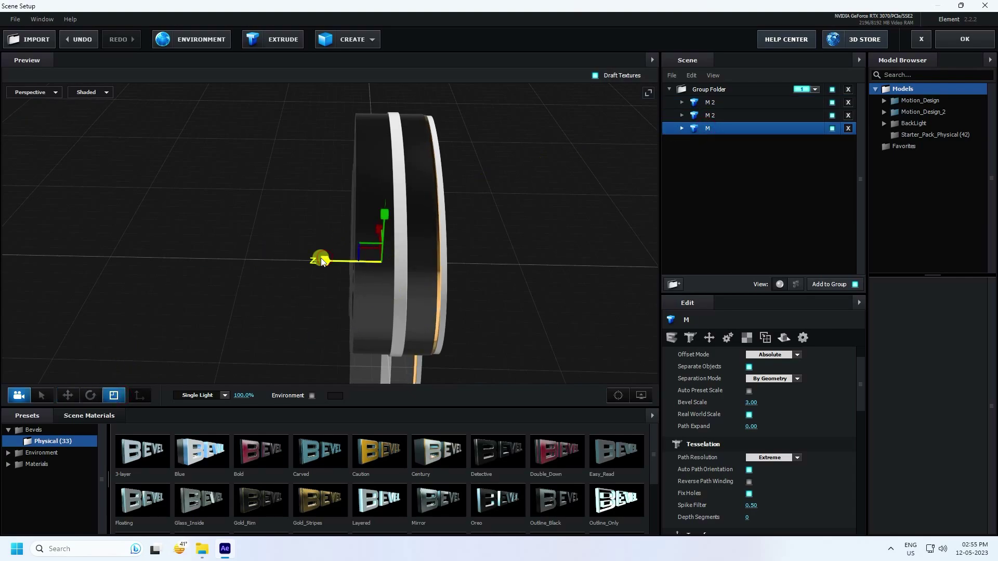
click(67, 395)
drag(326, 256, 330, 261)
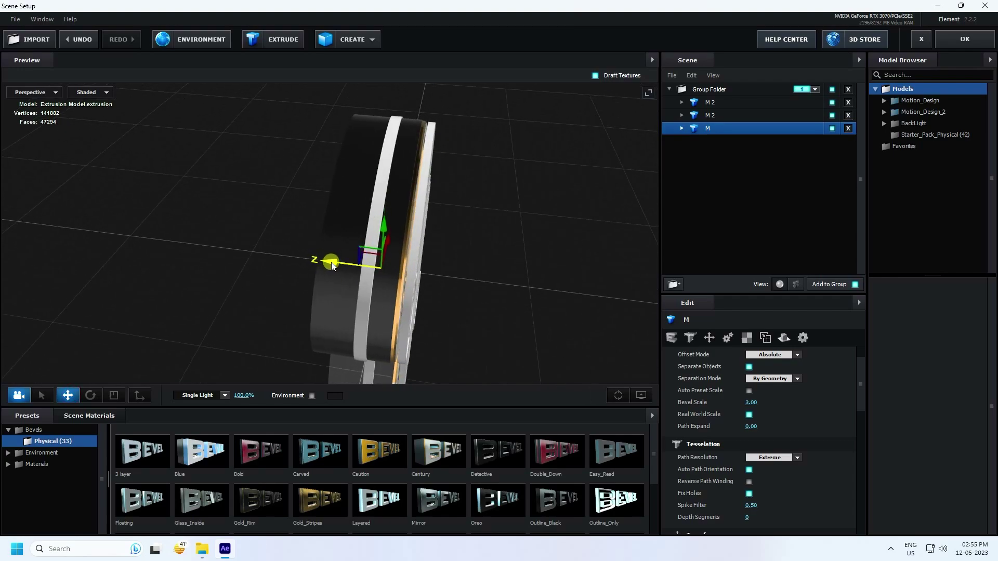
drag(550, 282, 370, 286)
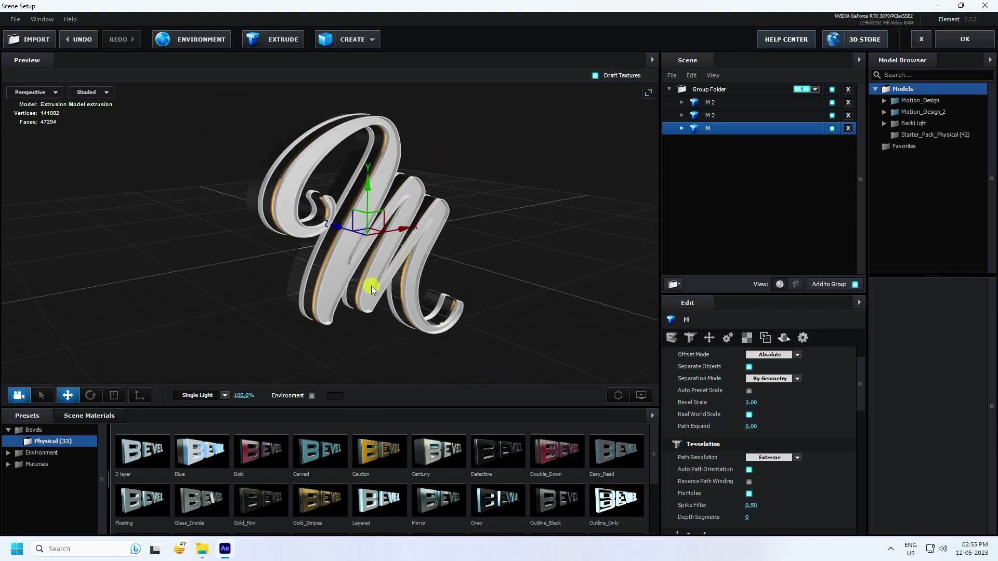
Extrude another model from the custom path and move it along Z well behind the M.
click(282, 40)
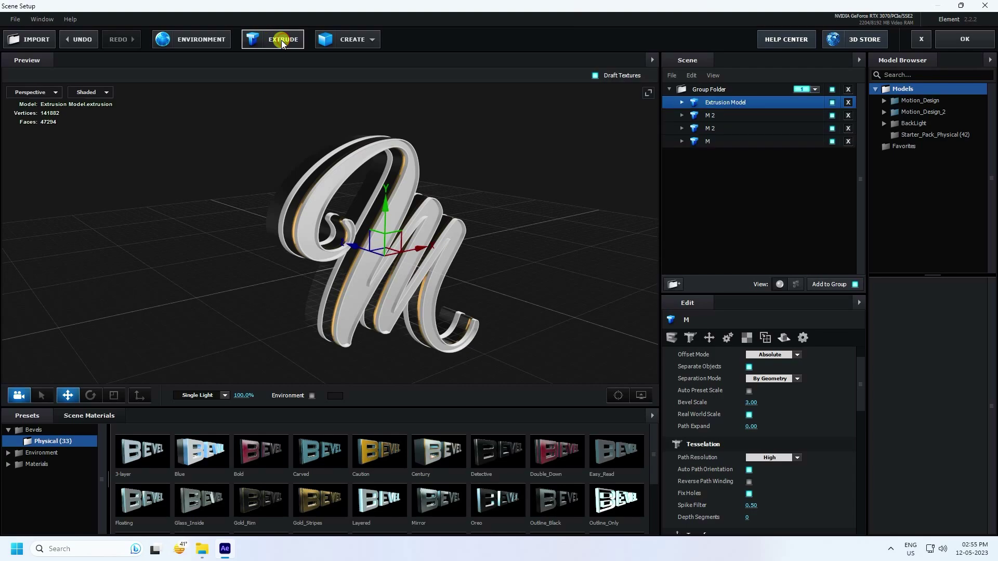
drag(395, 300, 432, 304)
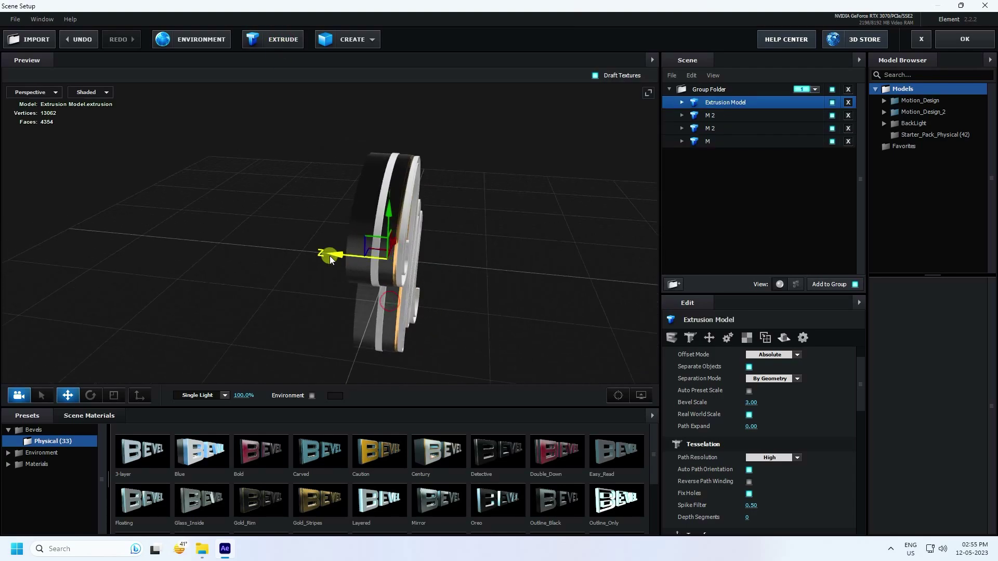
drag(343, 254, 238, 246)
drag(266, 281, 332, 306)
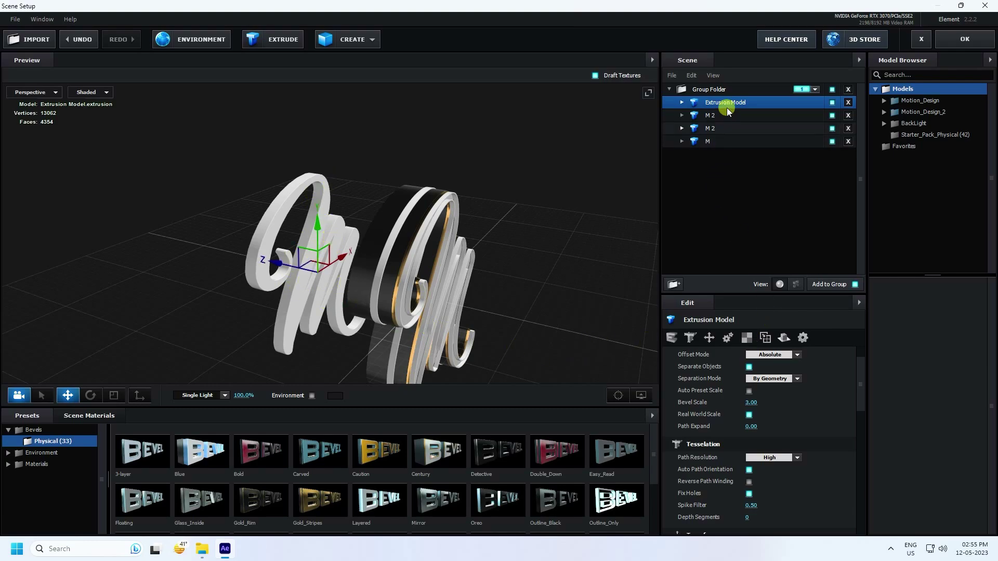
Set the Path Resolution of the rear extrusion model to Extreme.
click(795, 458)
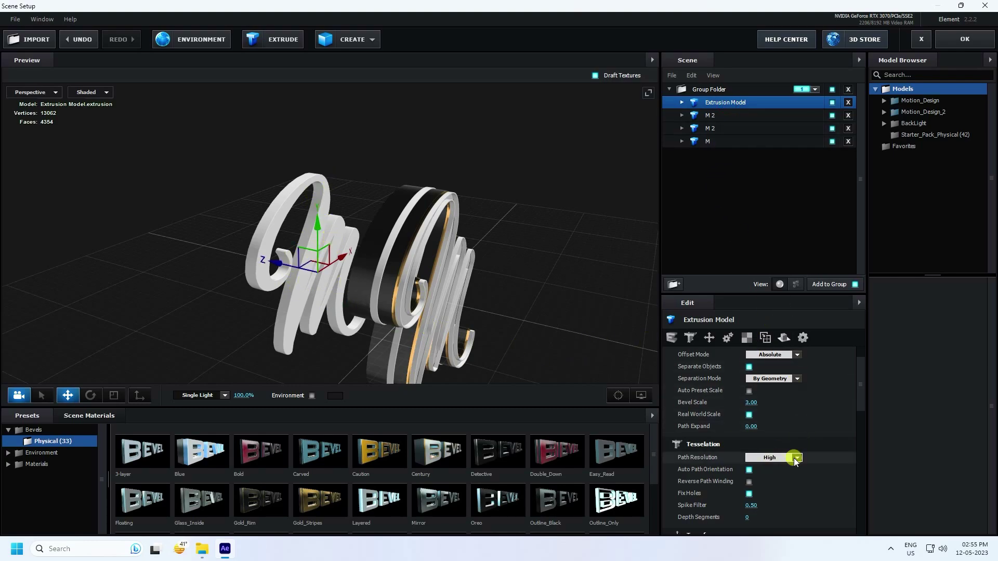
click(774, 507)
scroll(795, 451, up, 2)
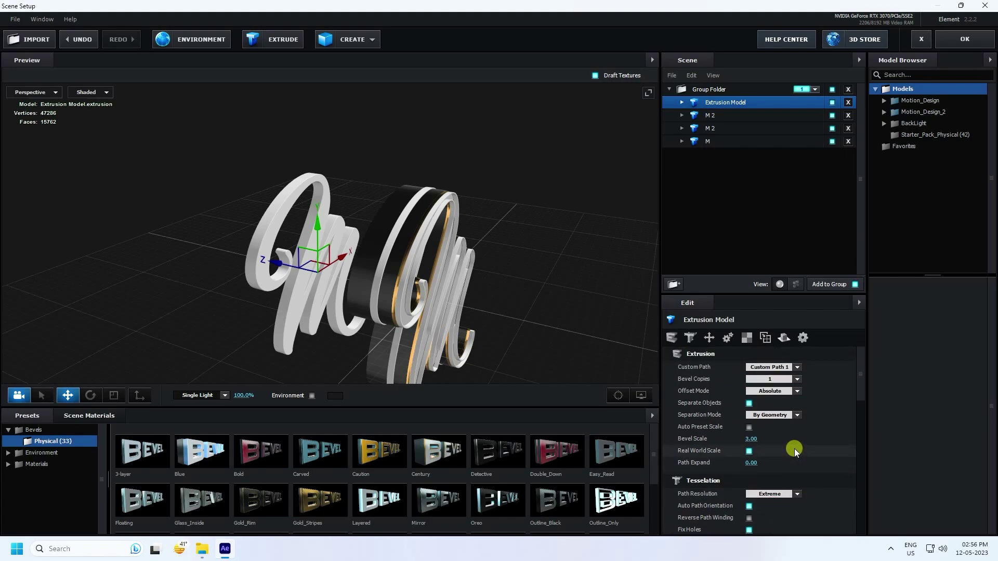
Switch the rear extrusion model to Custom Path 2 so it becomes a disc behind the M.
click(768, 379)
click(798, 368)
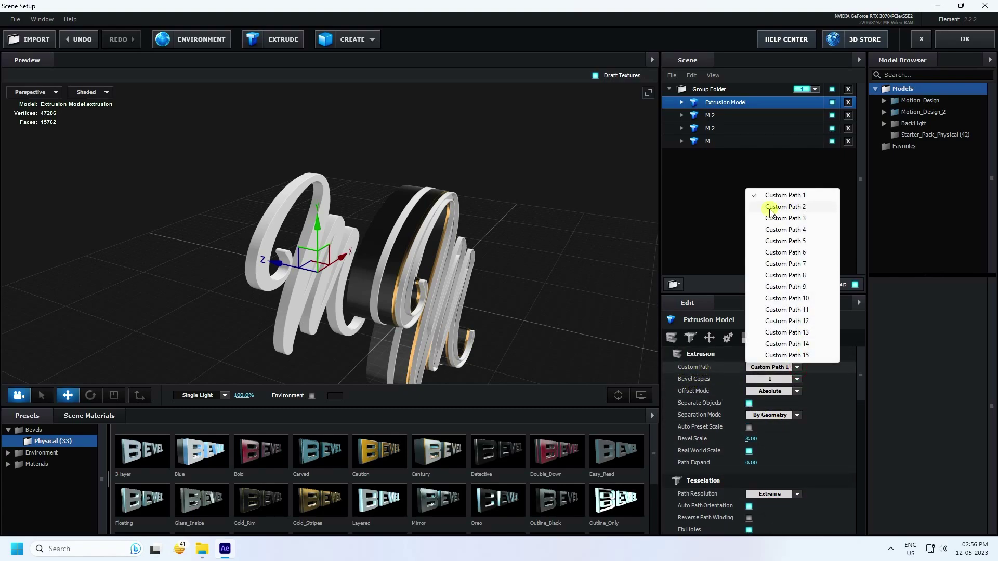
click(786, 207)
drag(522, 229, 162, 400)
drag(310, 291, 323, 299)
Apply the Blue physical bevel preset to the disc behind the M.
click(452, 458)
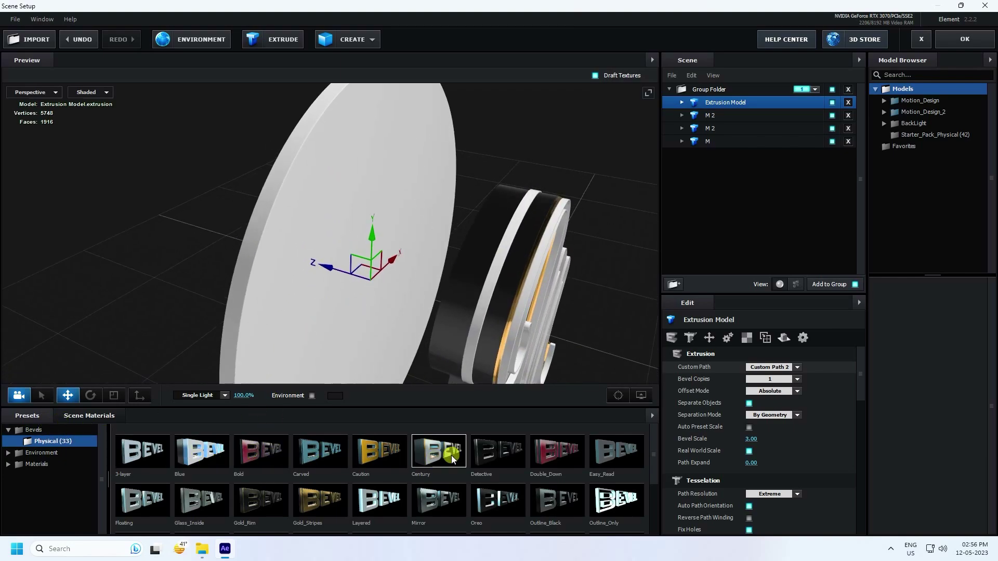
click(202, 455)
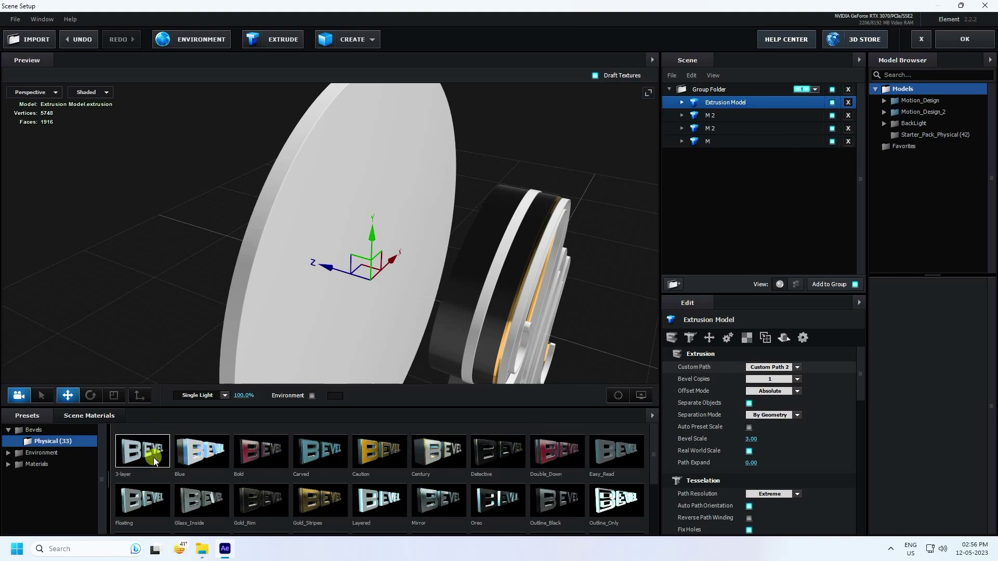
drag(200, 452, 266, 252)
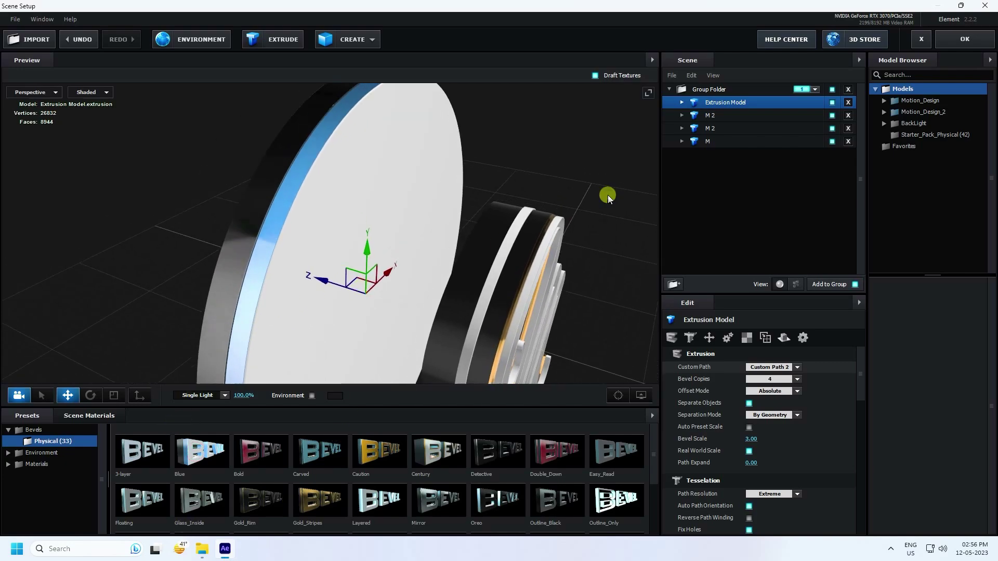
Enable the disc's Paint bevel and move the disc along Z up close behind the M.
click(678, 103)
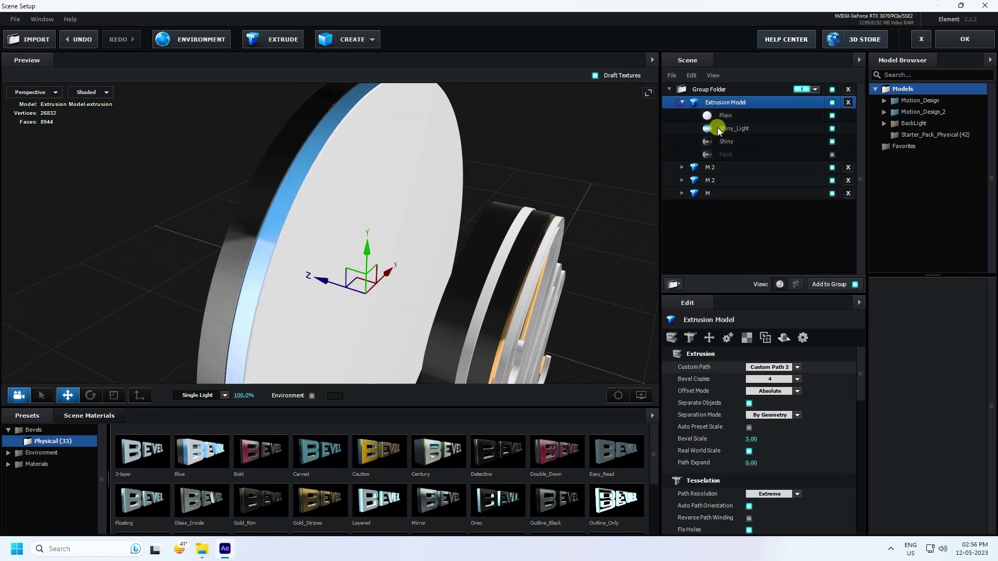
click(833, 155)
mouse_move(482, 152)
mouse_down()
mouse_move(492, 182)
mouse_move(478, 182)
mouse_up()
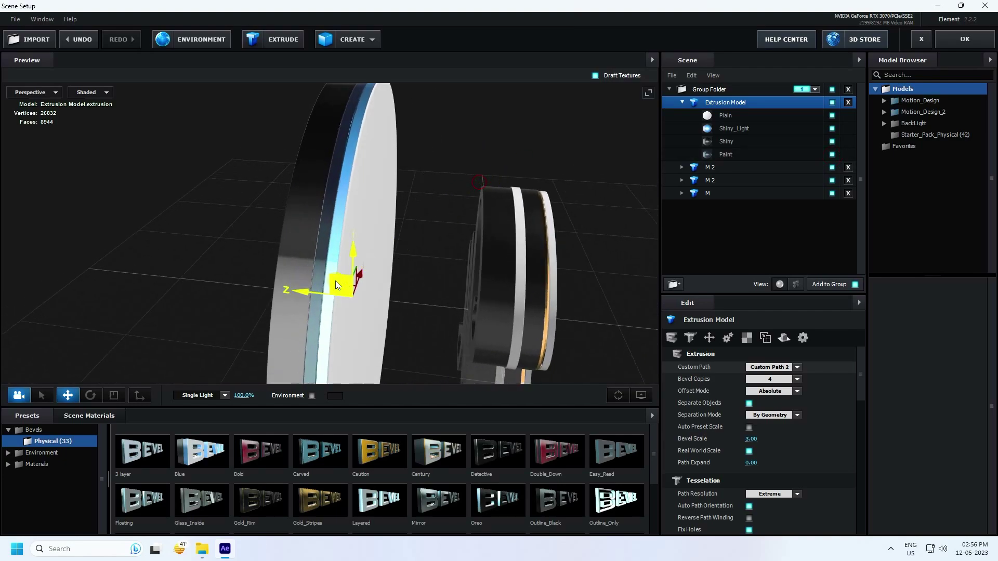
drag(311, 292, 354, 212)
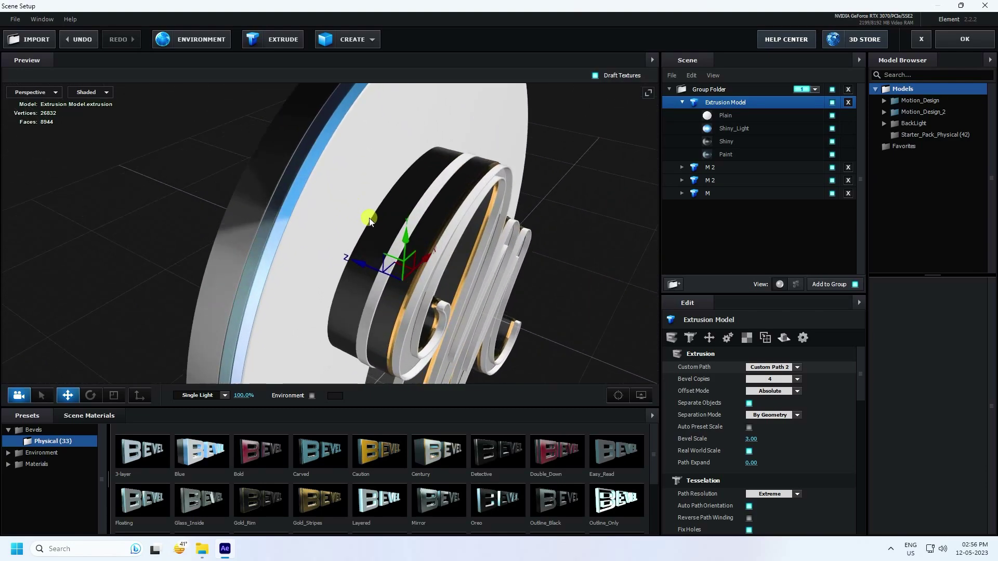
Replace the Bevel 3 material of the M model with Bright_Light from the Physical material presets.
click(42, 463)
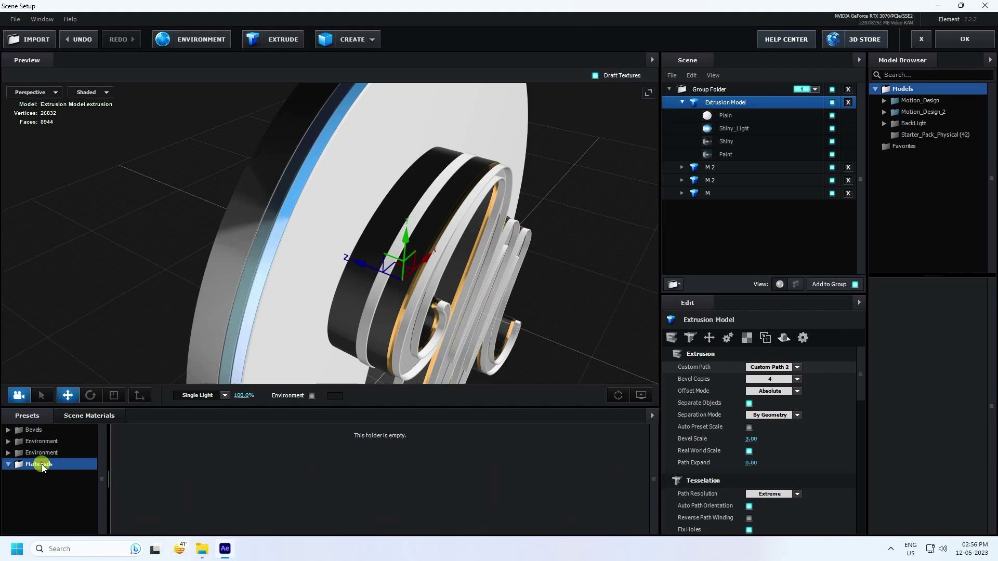
drag(454, 335, 417, 317)
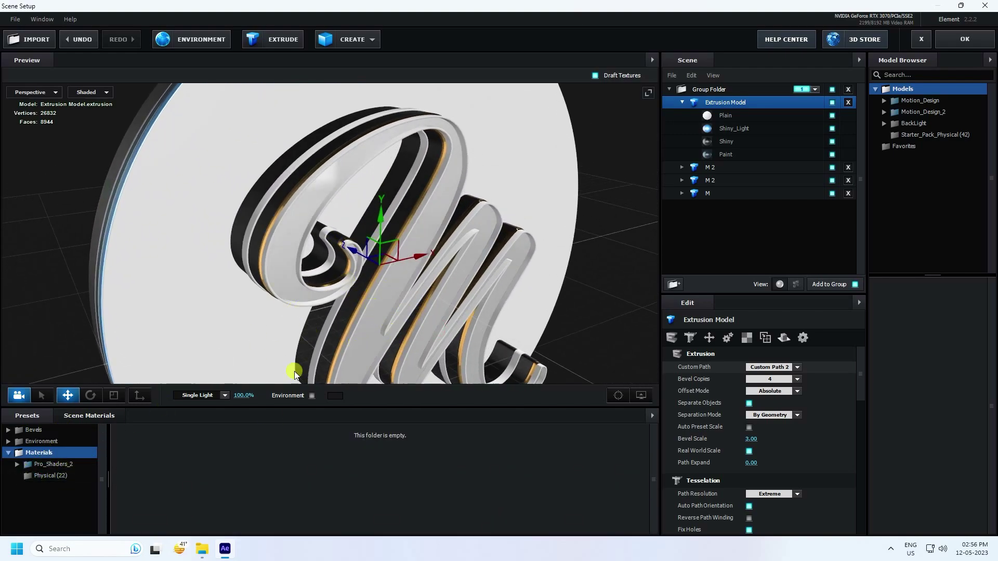
click(45, 477)
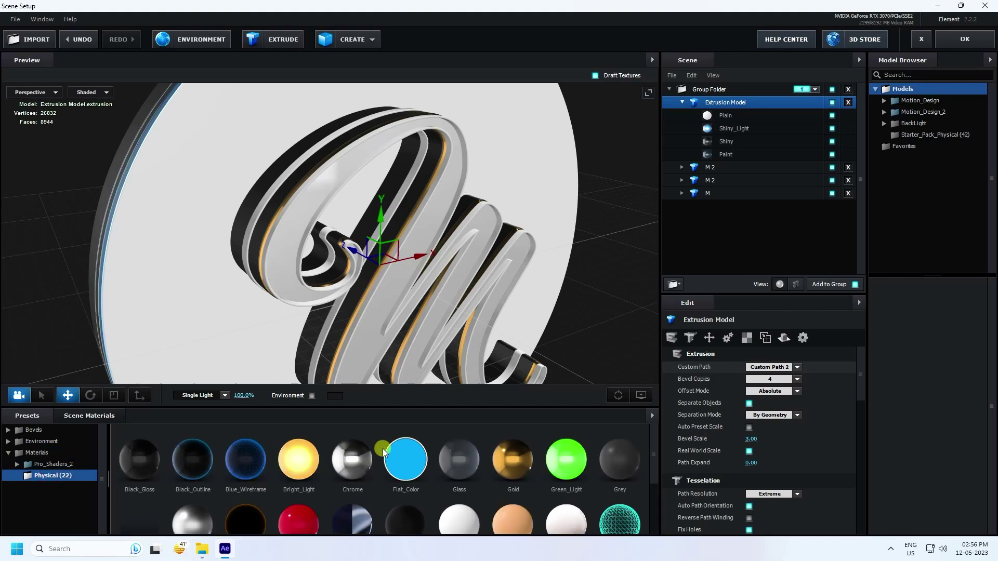
scroll(374, 327, up, 5)
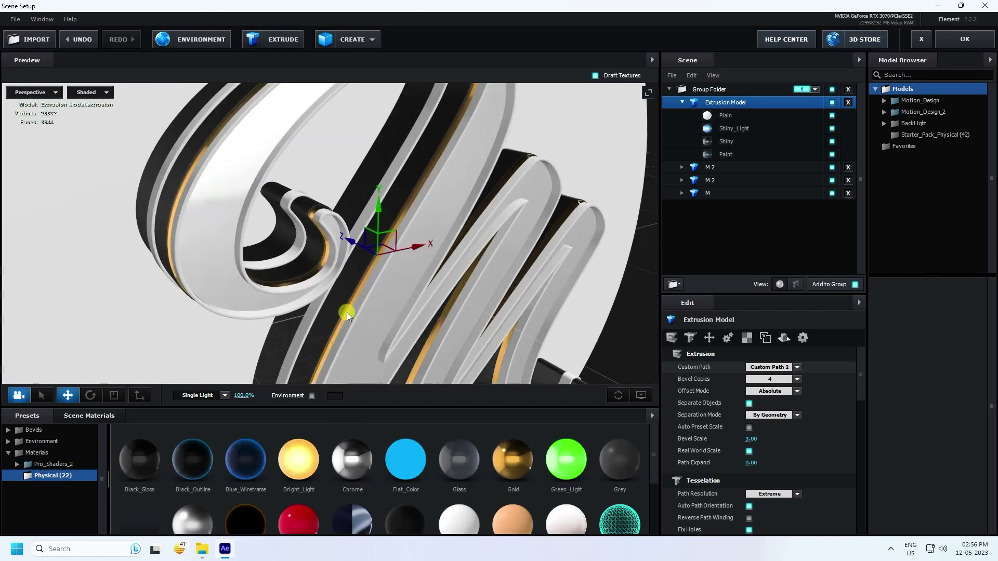
scroll(348, 315, down, 2)
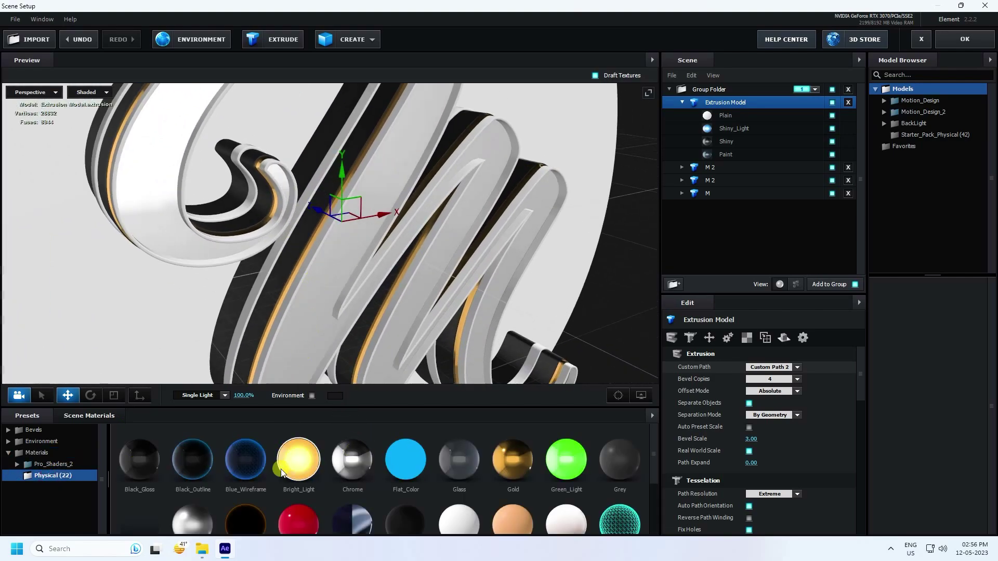
click(690, 197)
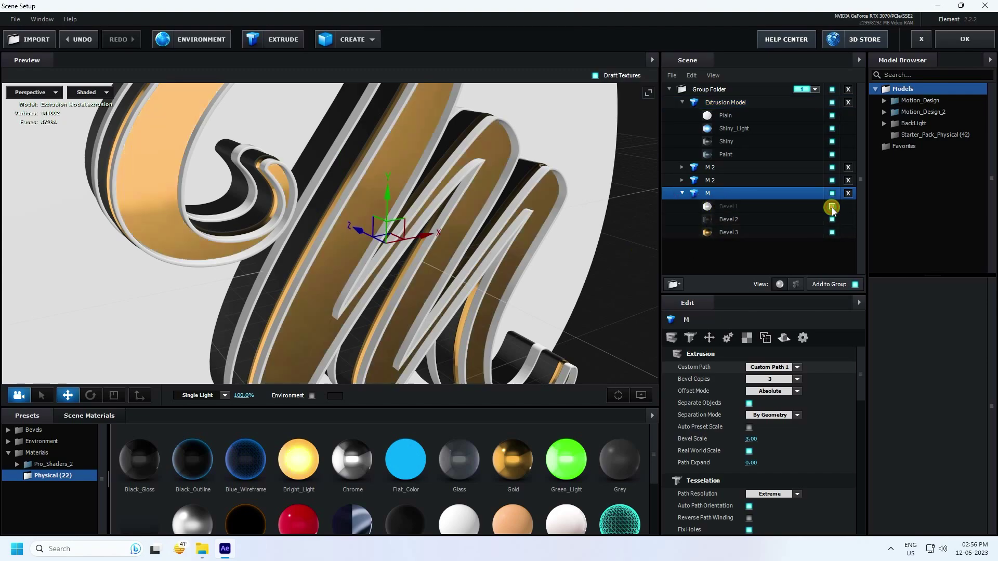
drag(411, 384, 342, 284)
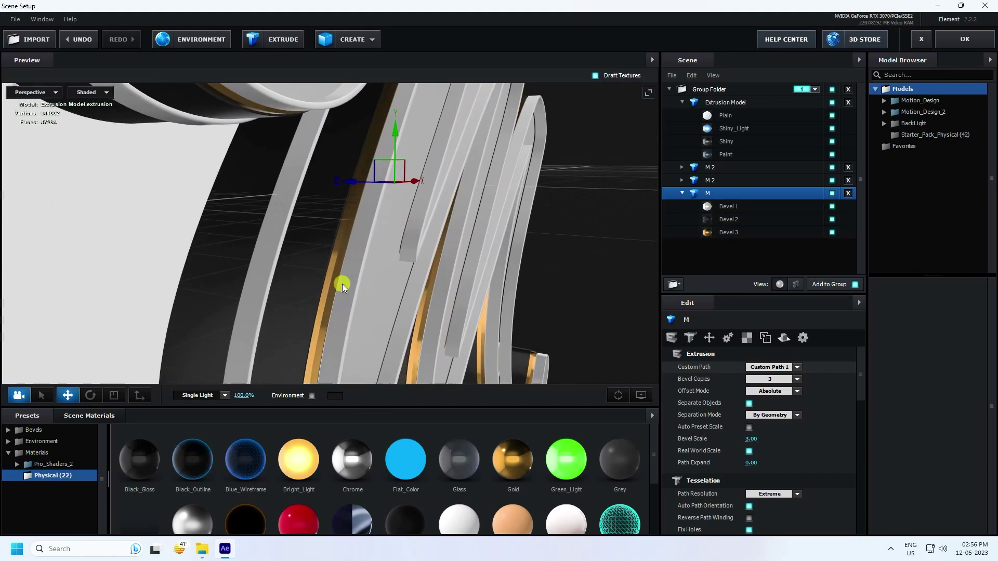
drag(323, 463, 722, 232)
drag(454, 239, 482, 295)
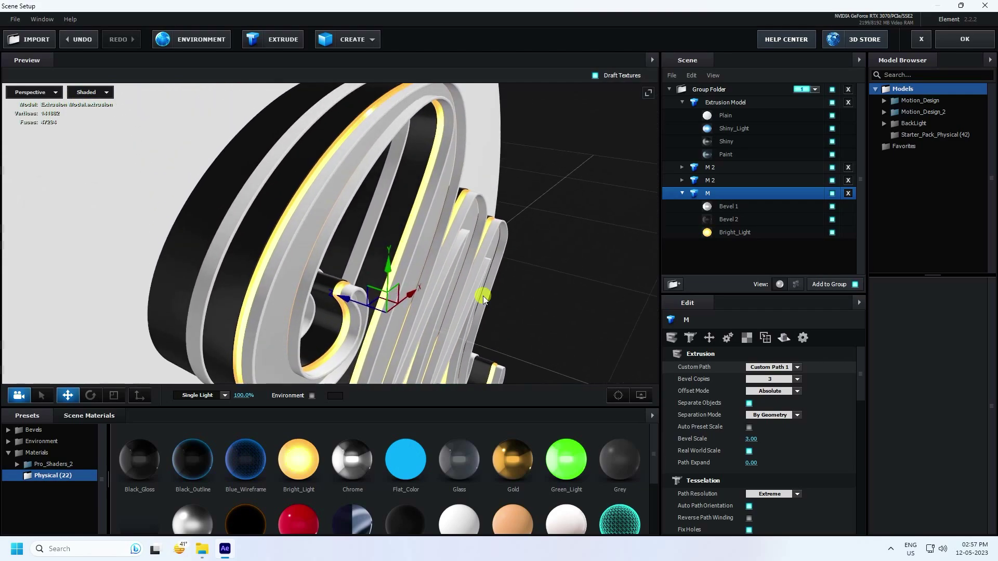
Apply the Gold material to the front M 2 outline in place of its Bevel 1 material.
click(681, 181)
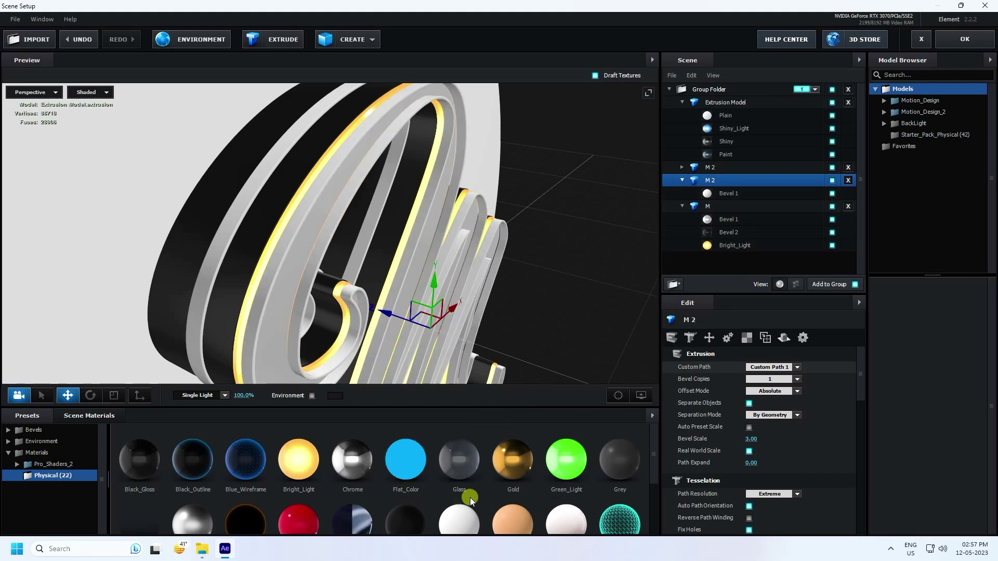
drag(504, 467, 717, 193)
drag(644, 218, 420, 338)
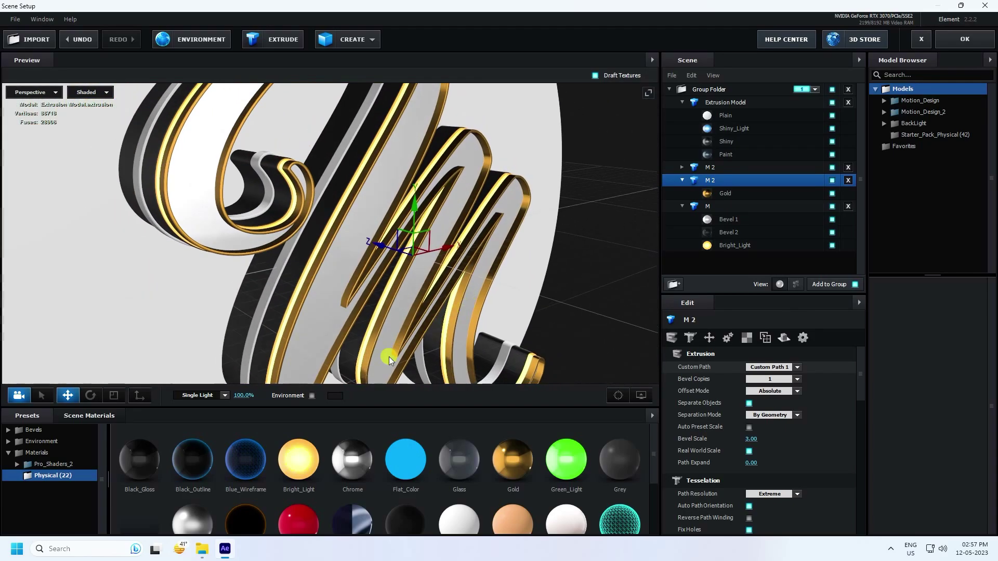
Remove the unused materials from the scene materials.
click(116, 417)
right_click(441, 514)
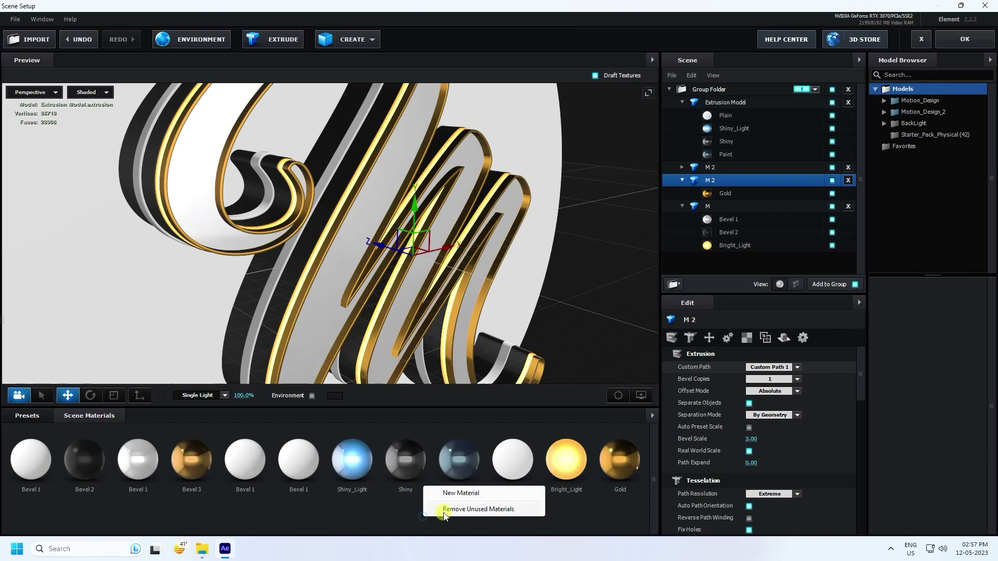
click(453, 511)
Create a new scene material and set its Reflectivity Intensity to 10%.
right_click(547, 466)
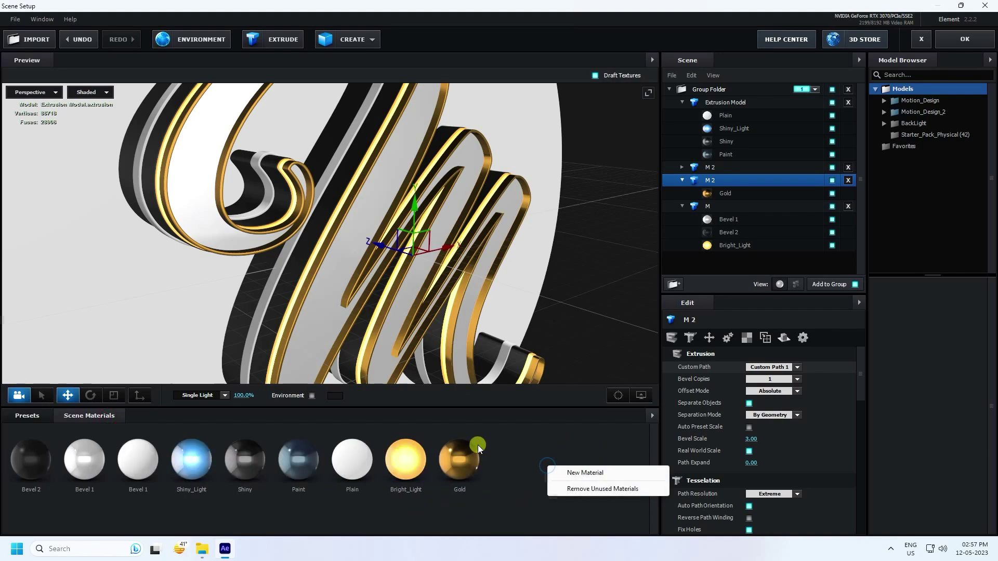
drag(610, 261, 488, 311)
drag(550, 207, 582, 191)
right_click(533, 456)
click(563, 461)
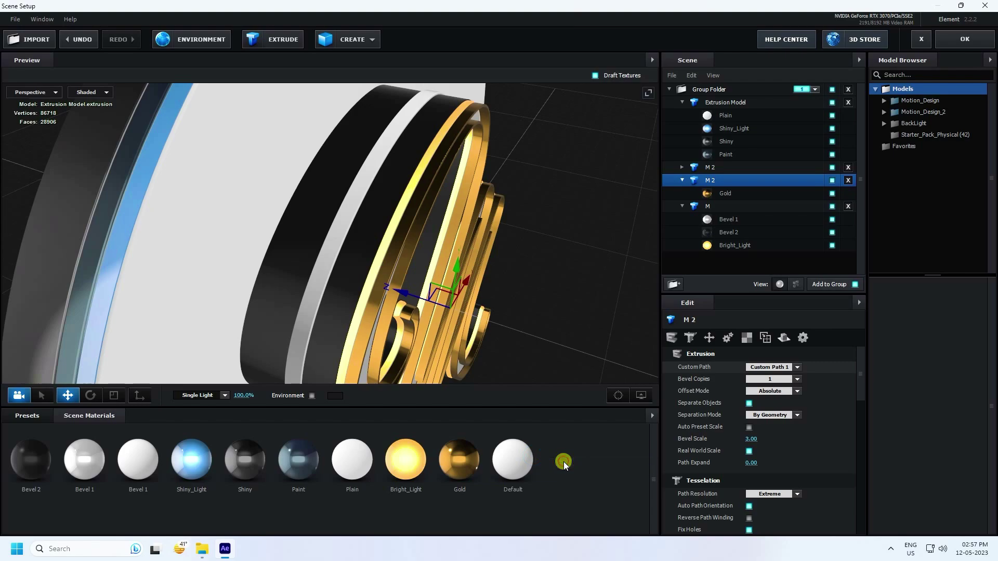
click(510, 471)
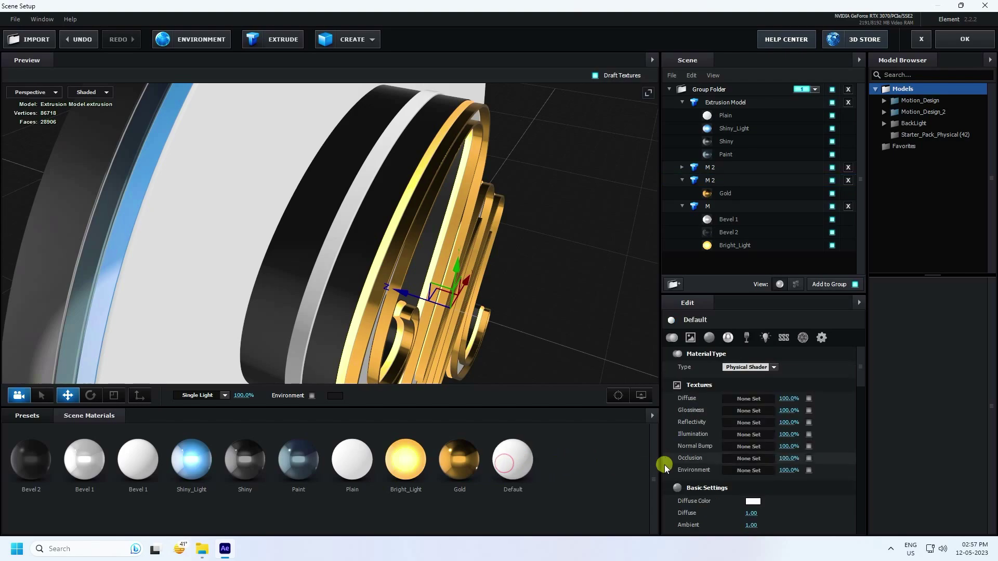
scroll(671, 468, down, 3)
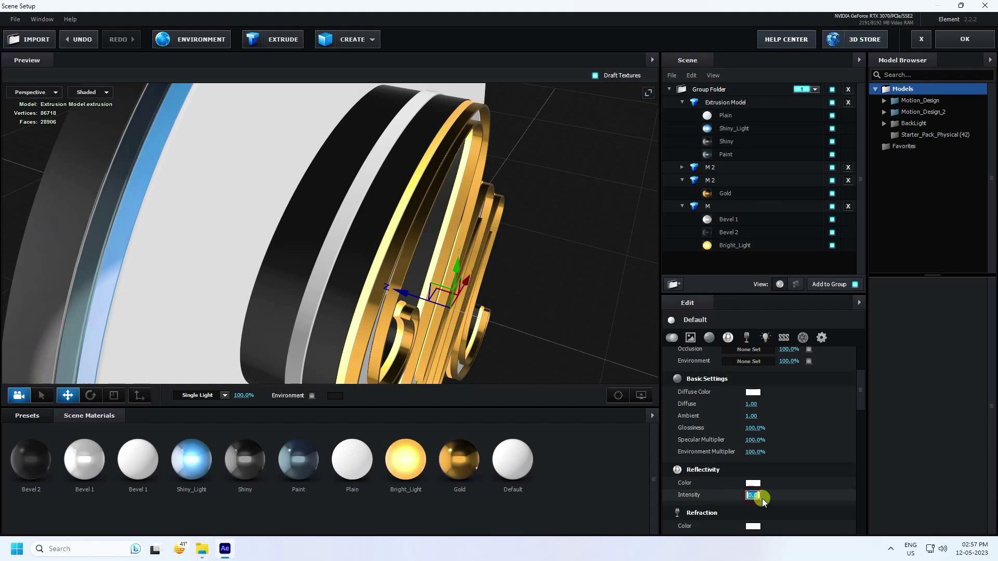
text(10)
key(Return)
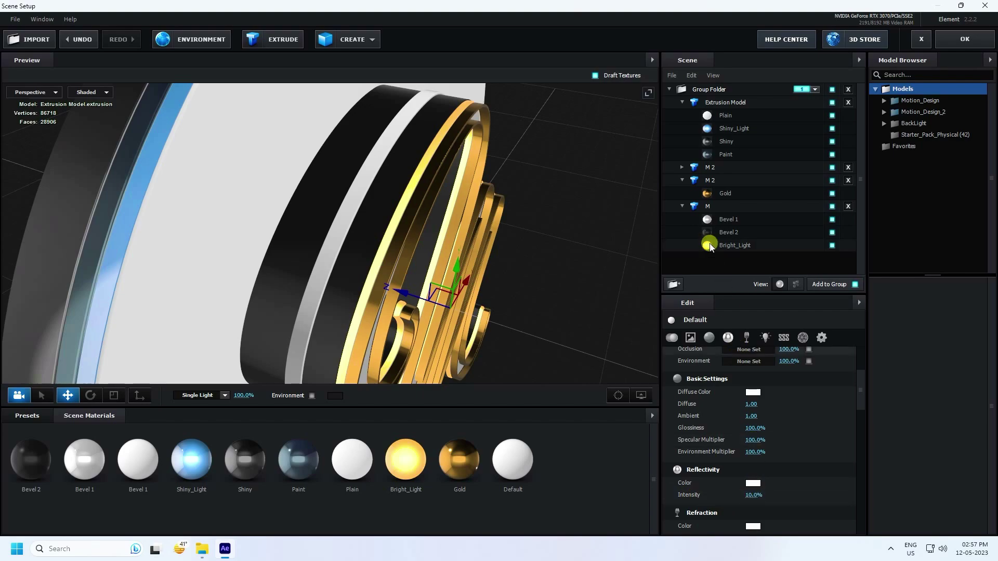
Apply the new Default material to the M 2 band around the middle of the letter.
click(682, 169)
drag(515, 454, 722, 180)
drag(522, 294, 523, 286)
drag(542, 294, 244, 205)
drag(295, 162, 314, 188)
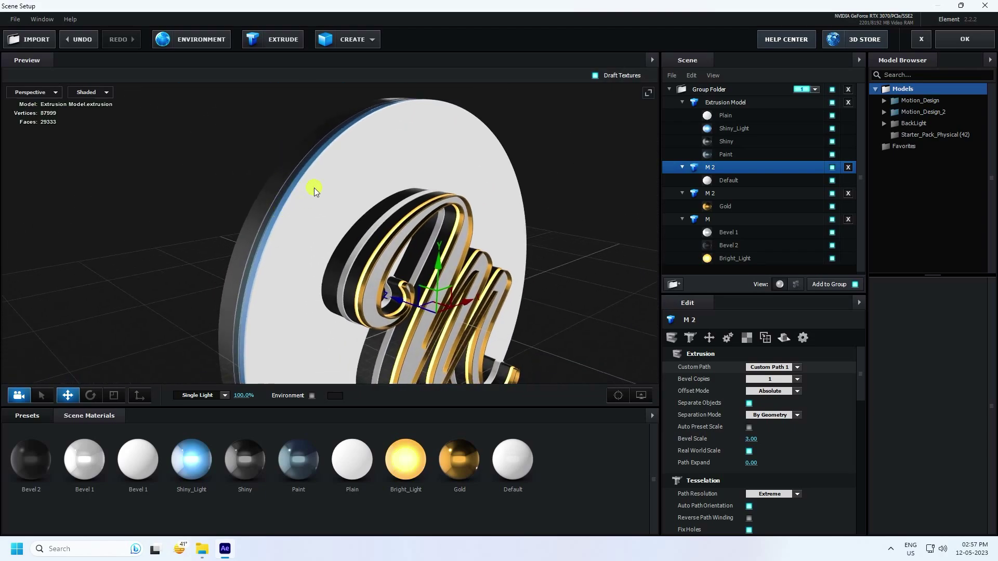
Open the Metal category of the Pro_Shaders_2 material presets and enlarge the preset area.
click(39, 418)
click(47, 465)
scroll(49, 467, down, 3)
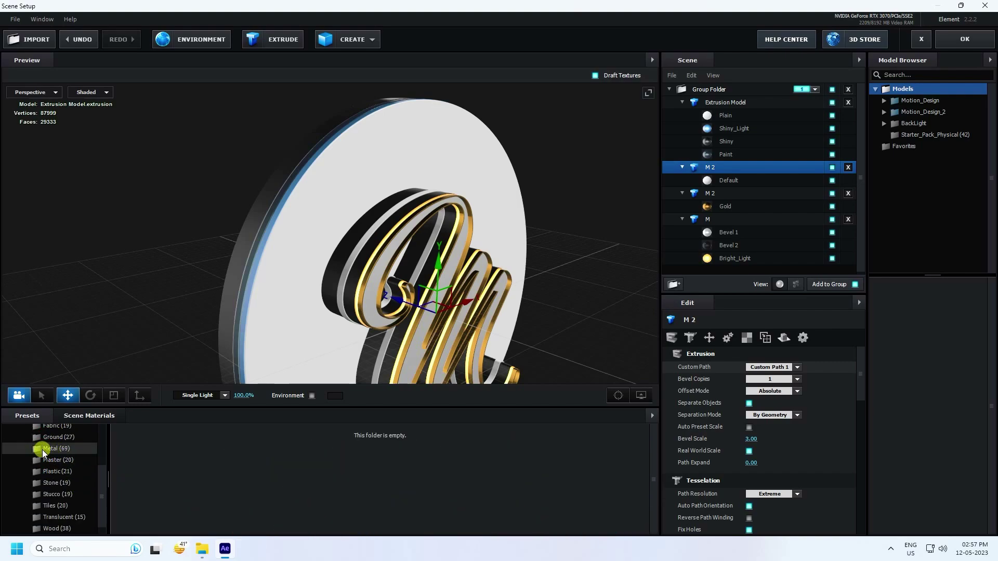
click(61, 447)
scroll(338, 468, down, 1)
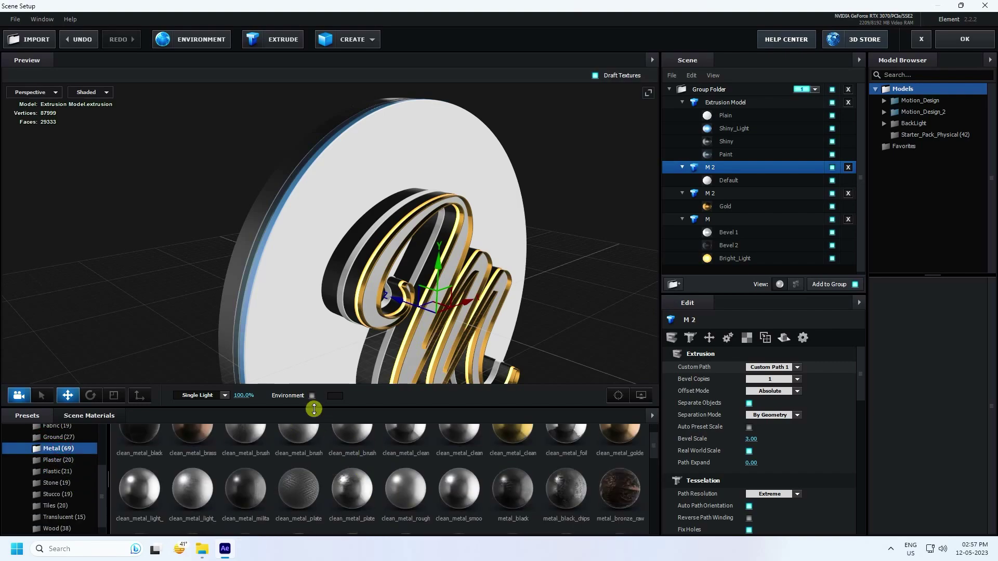
drag(311, 407, 312, 379)
Replace the Plain material on the disc's front face with the metal_pannel_steel preset.
scroll(276, 463, down, 1)
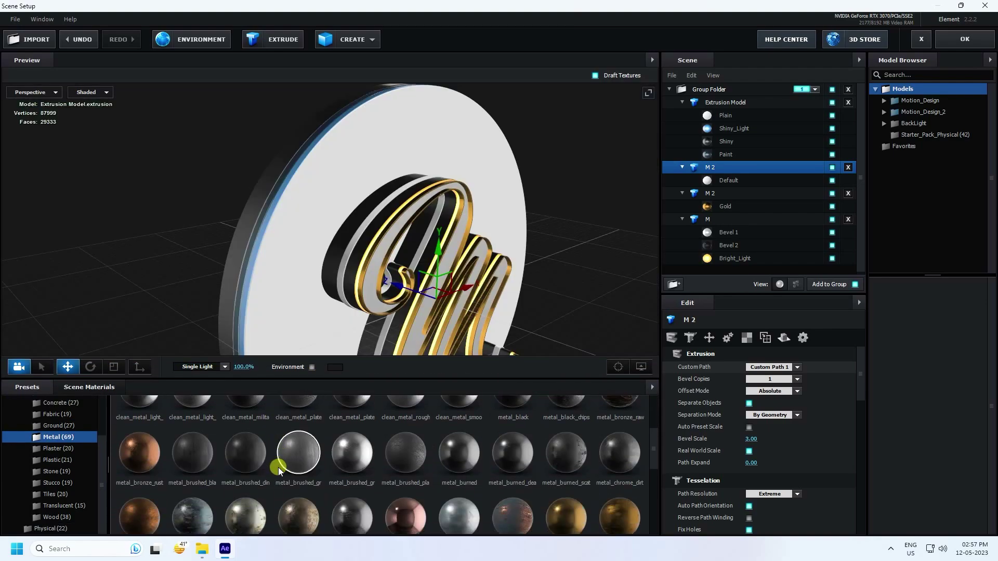
scroll(279, 470, down, 1)
scroll(278, 470, down, 1)
scroll(278, 467, down, 2)
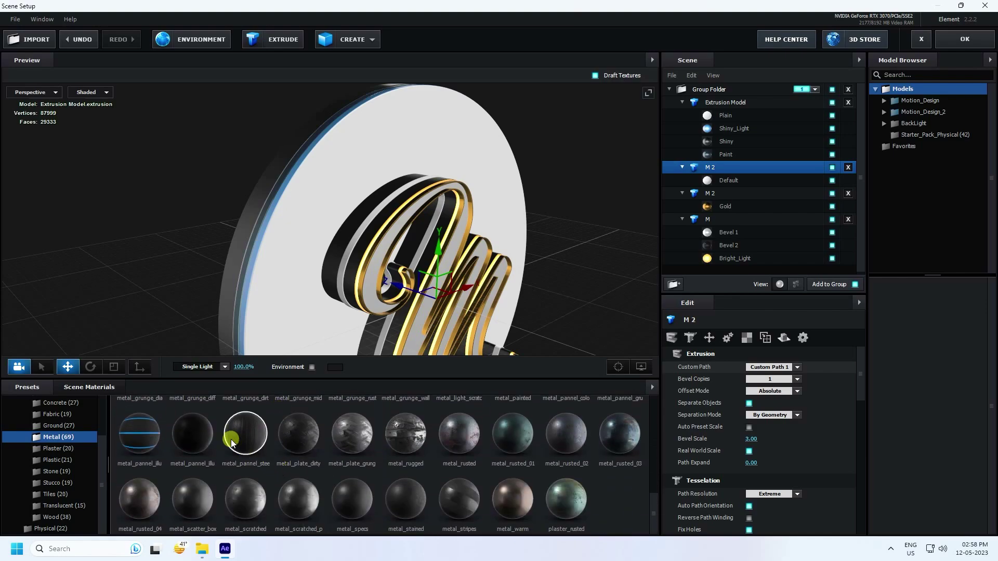
scroll(288, 301, up, 5)
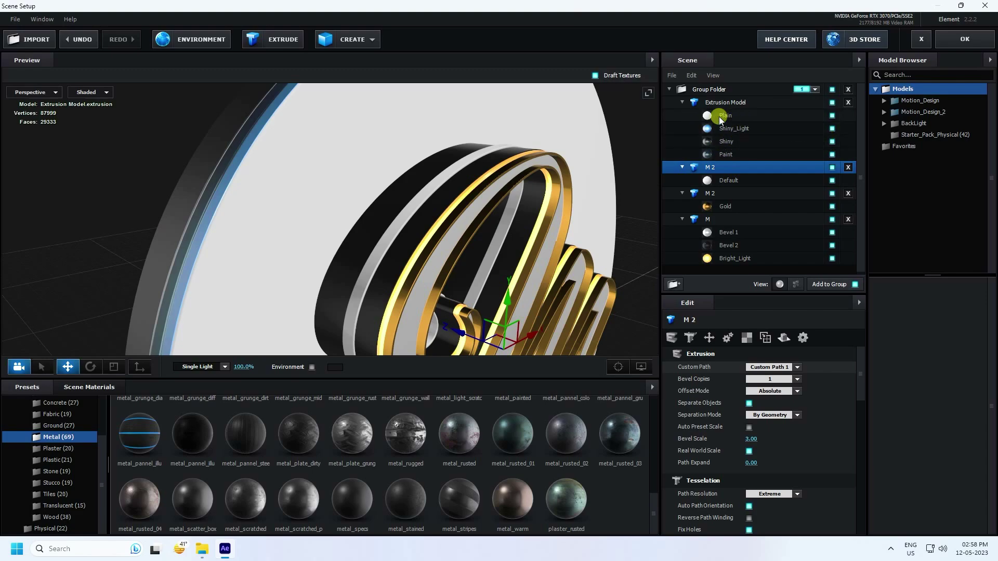
click(832, 116)
click(832, 115)
click(265, 432)
drag(242, 437, 725, 116)
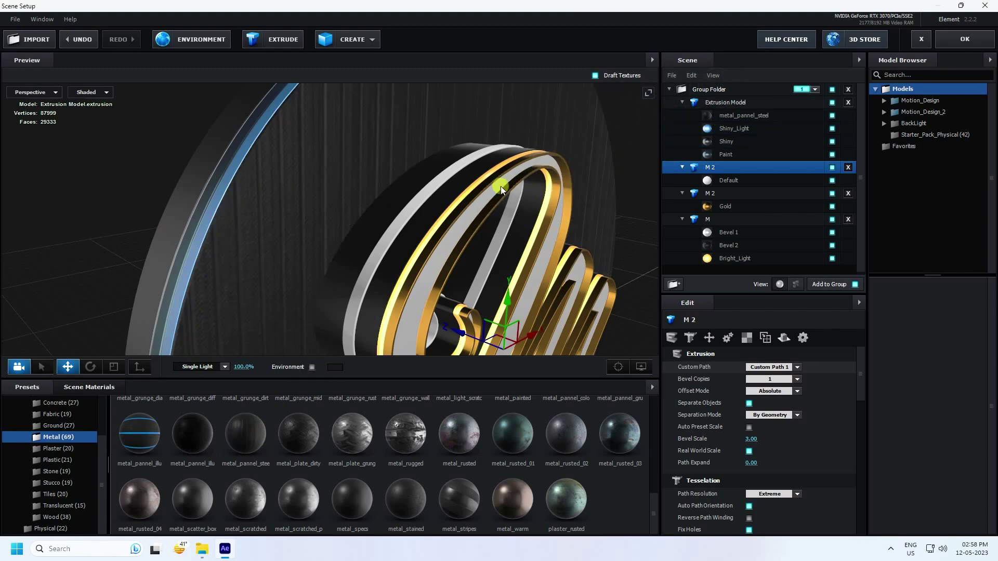
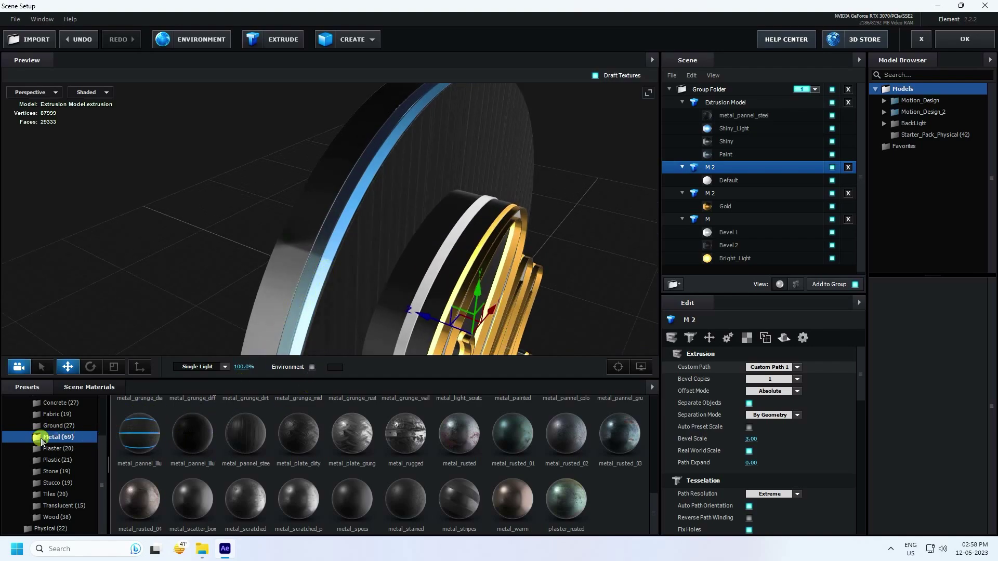
Replace the disc's Shiny_Light material with Bright_Light and its Shiny material with Gold from the scene materials.
scroll(52, 442, up, 3)
click(98, 386)
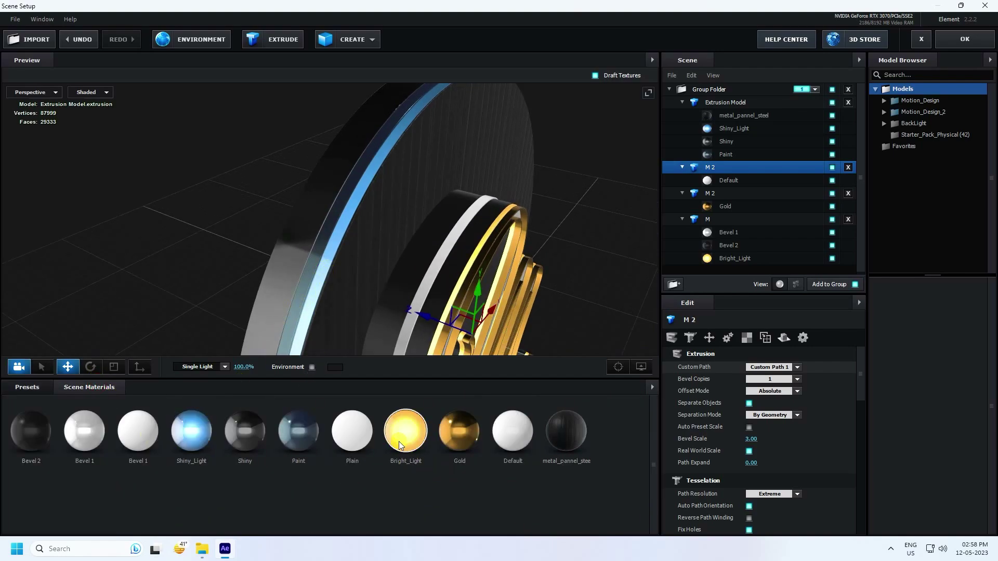
drag(399, 444, 329, 292)
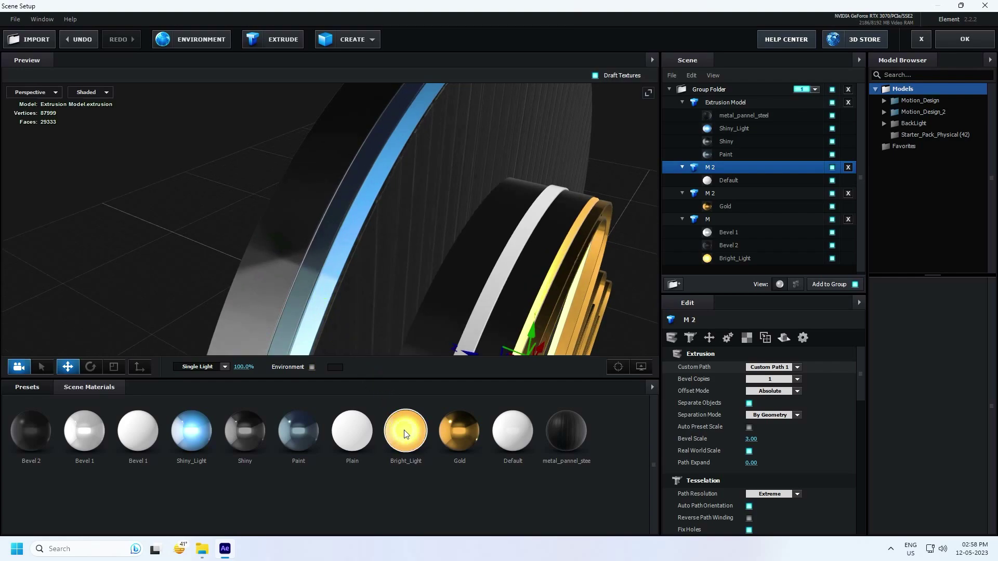
drag(406, 433, 728, 127)
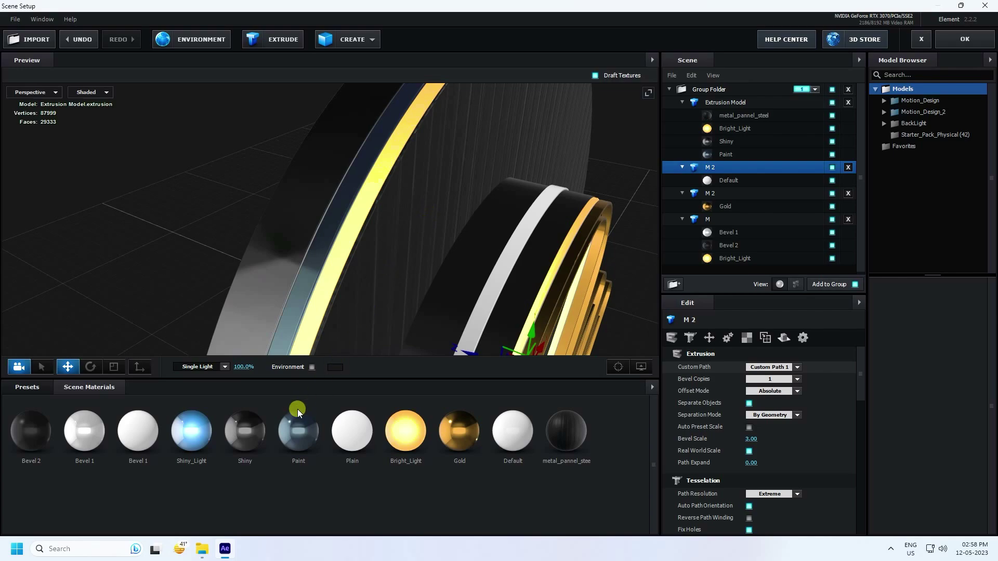
drag(459, 440, 724, 141)
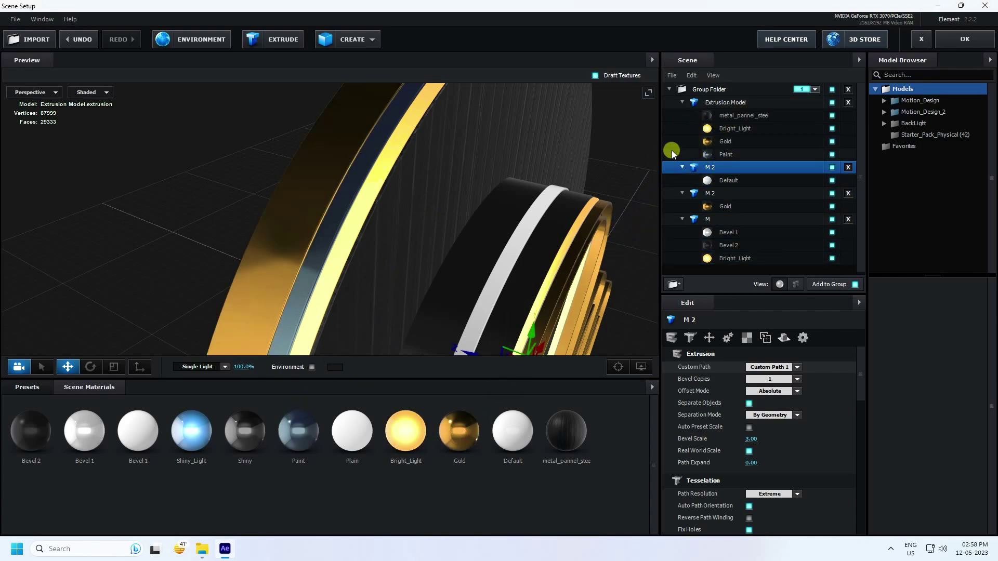
Replace the disc's Gold material with Shiny and its Paint material with Gold from the scene materials.
click(481, 439)
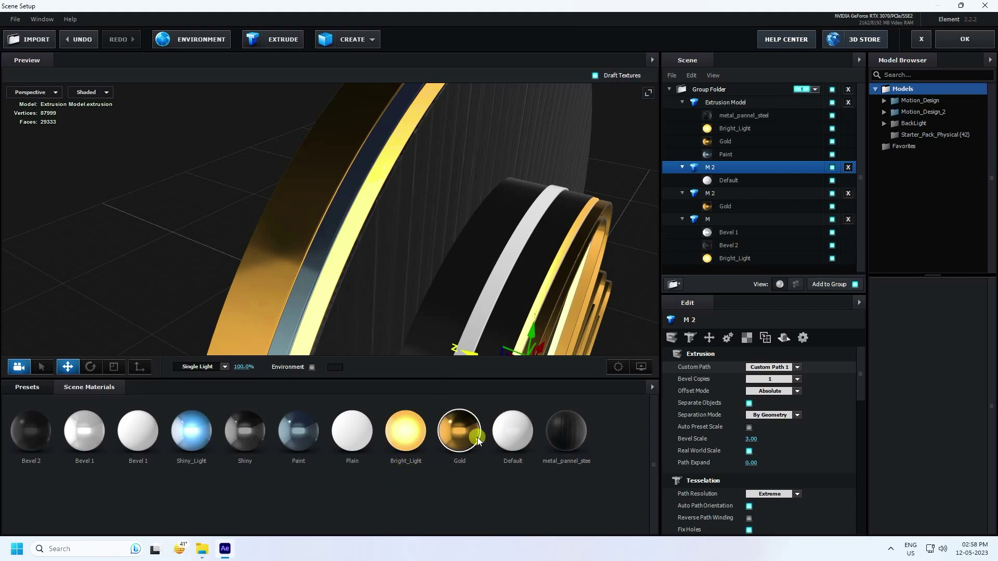
mouse_move(478, 440)
mouse_down()
mouse_move(751, 147)
mouse_move(728, 154)
mouse_up()
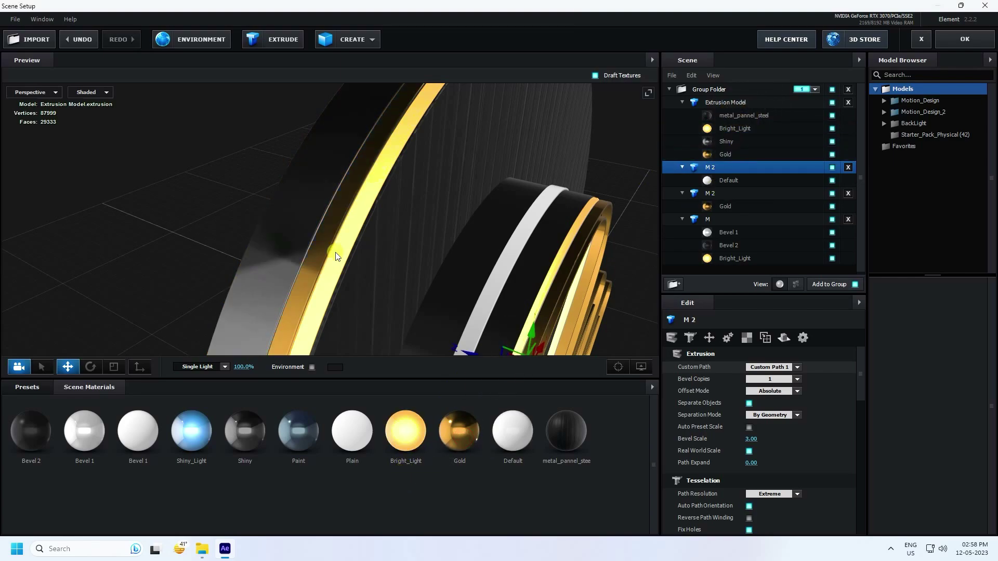
drag(335, 256, 351, 299)
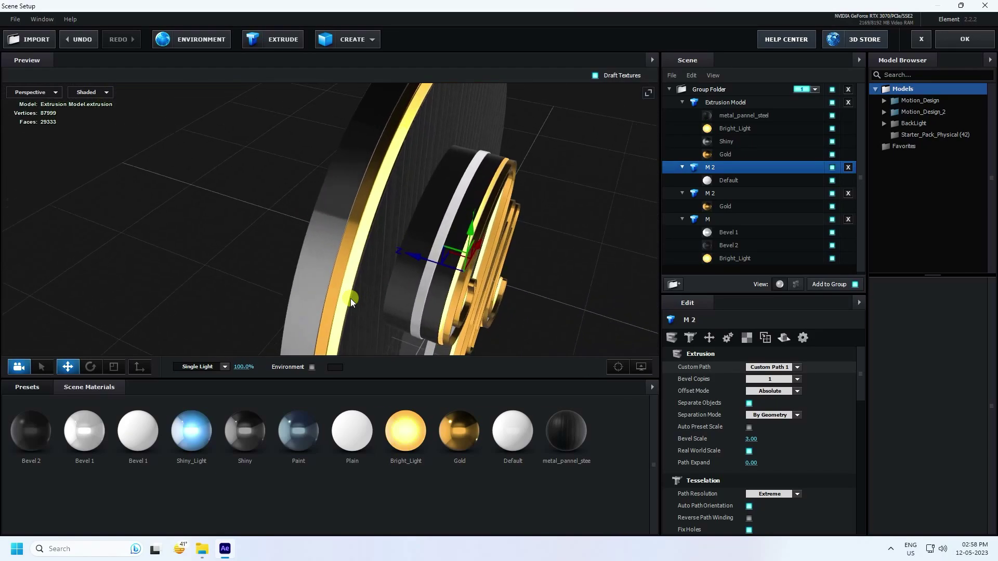
Replace the disc's Shiny material with metal_pannel_steel from the scene materials and check the disc's side.
click(729, 143)
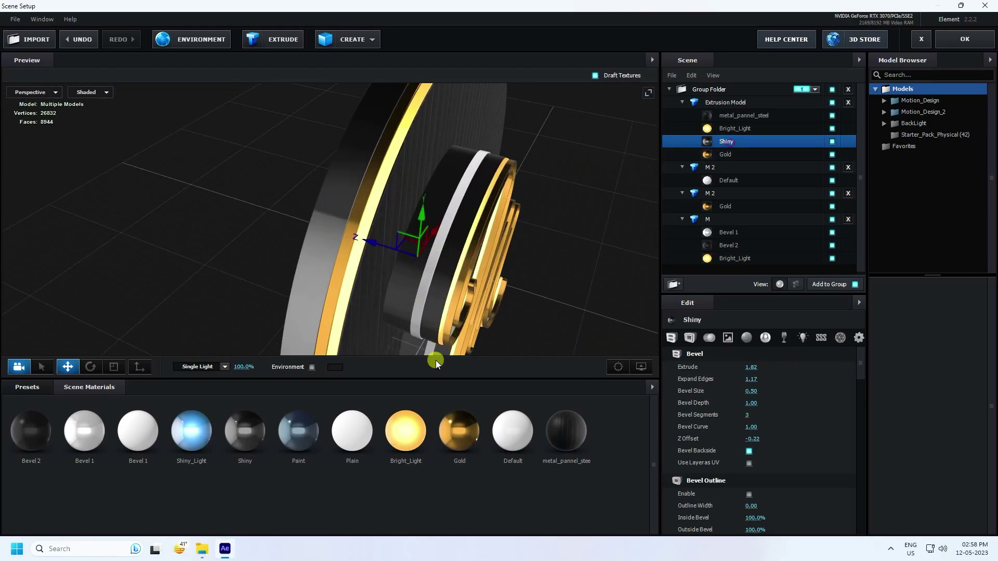
drag(566, 446, 730, 140)
scroll(385, 217, up, 5)
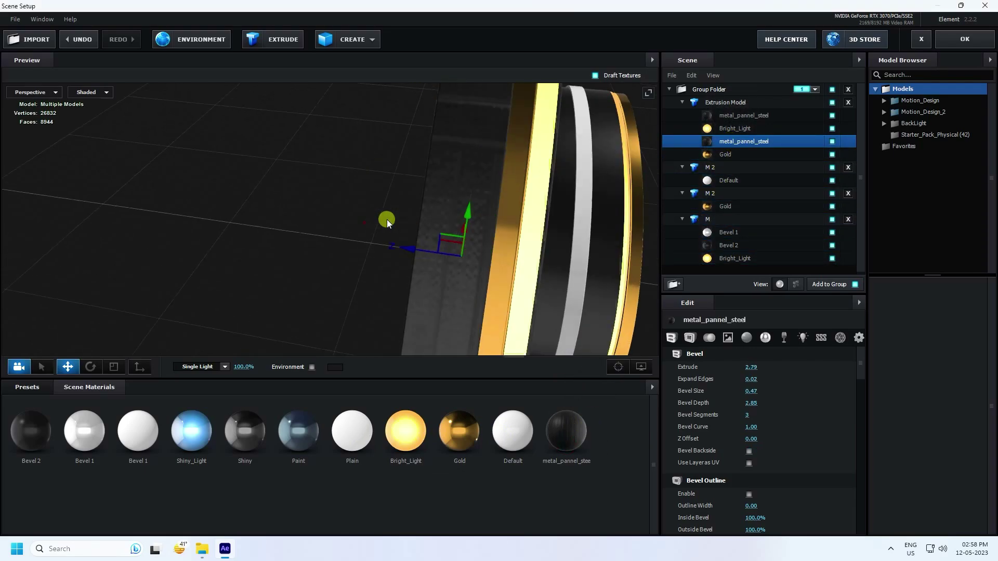
drag(383, 218, 384, 295)
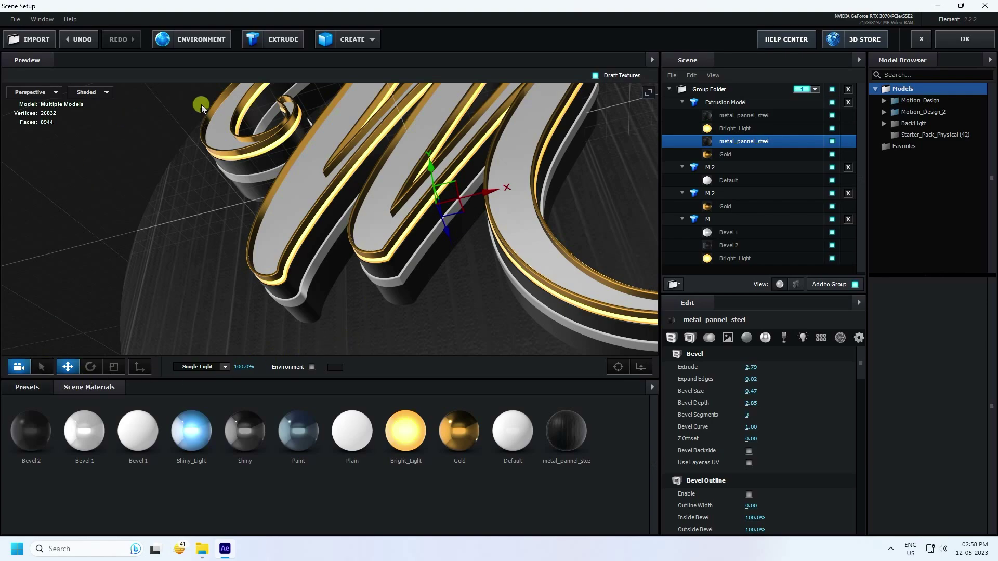
Apply the BackLight_2K_41 environment from the BackLight_2K presets to the scene.
click(27, 391)
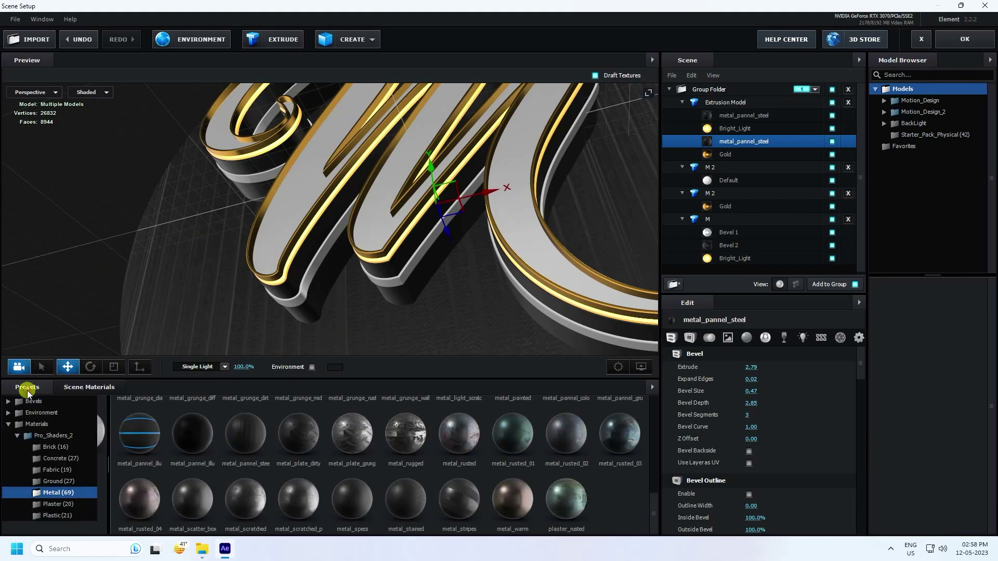
click(7, 425)
click(41, 414)
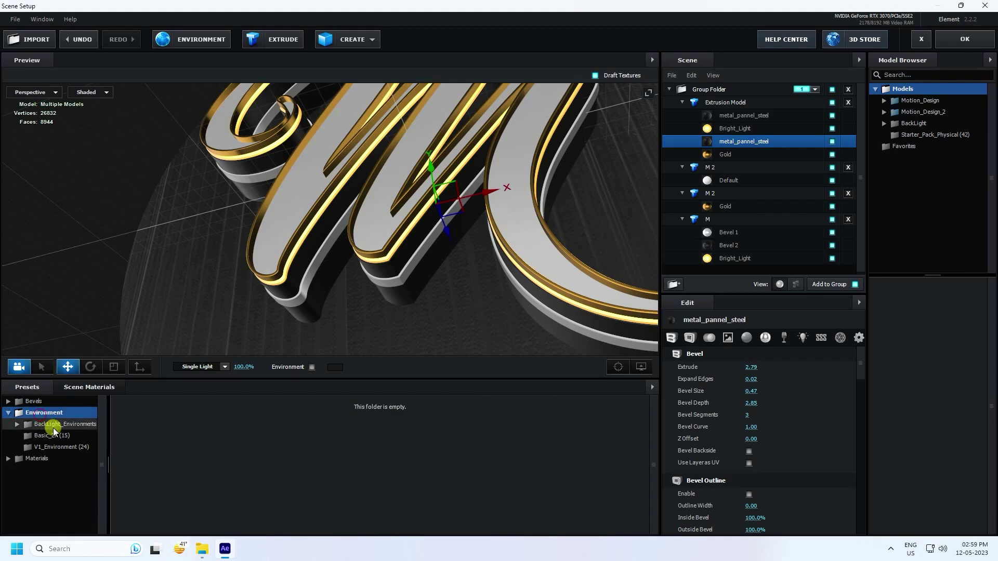
click(55, 425)
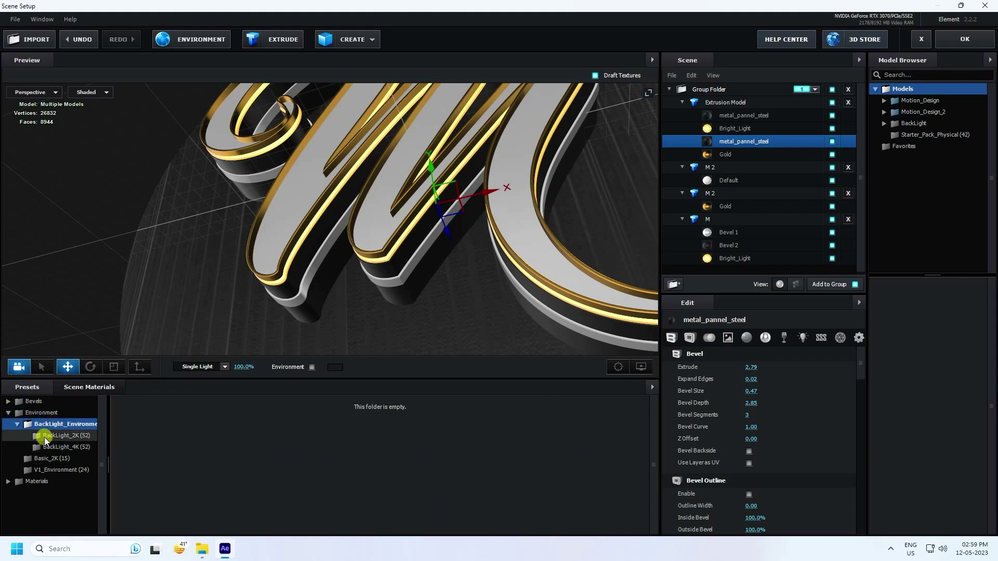
click(55, 436)
scroll(360, 458, down, 5)
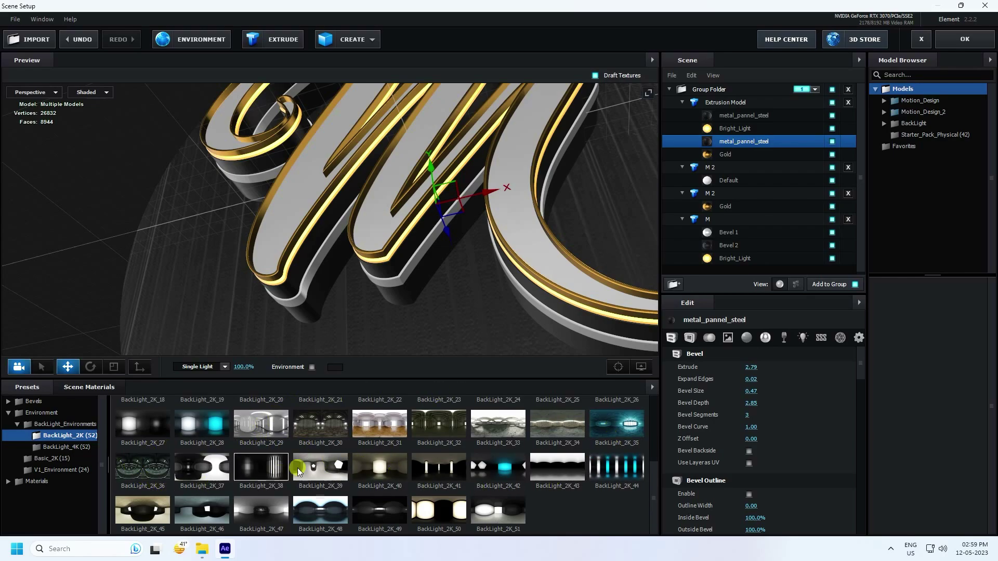
click(436, 467)
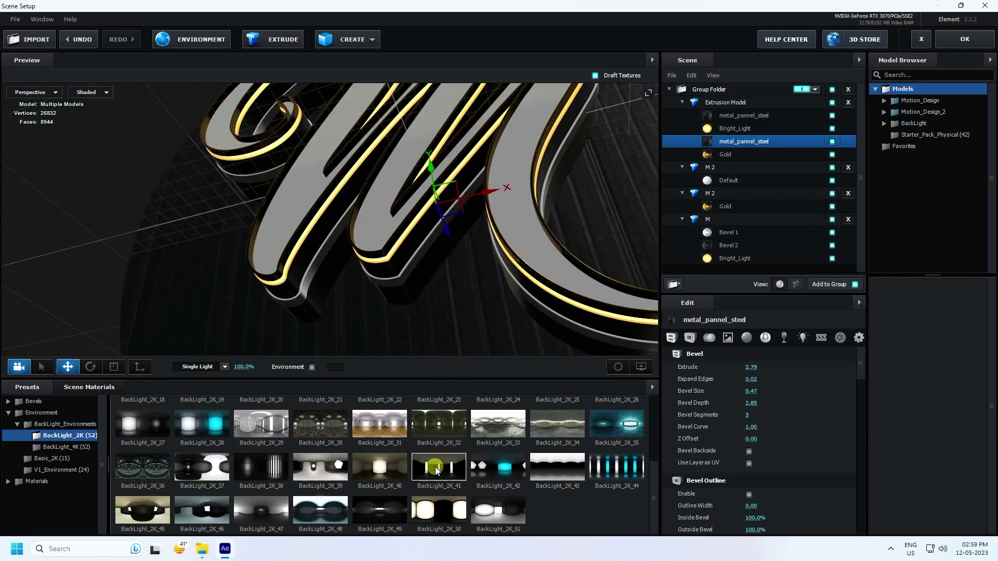
Switch the preview lighting from Single Light to Aqua and inspect the letter and disc from several angles.
drag(368, 269, 220, 349)
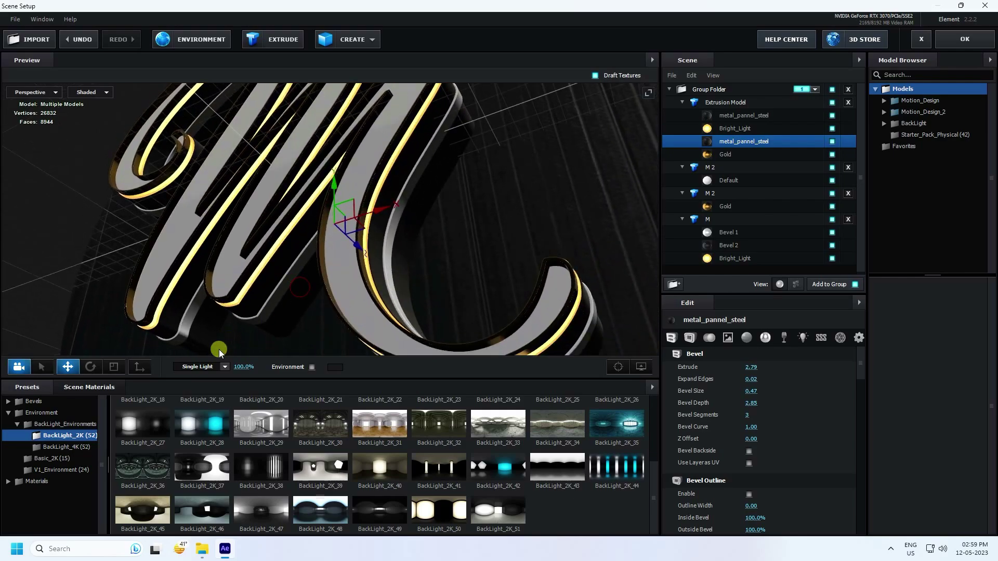
click(224, 367)
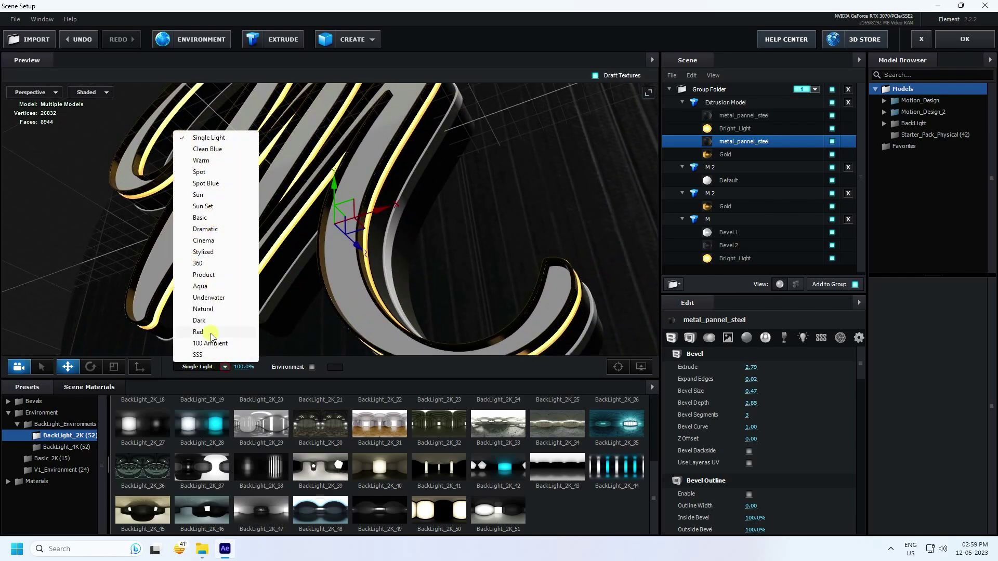
click(207, 288)
drag(222, 242, 272, 295)
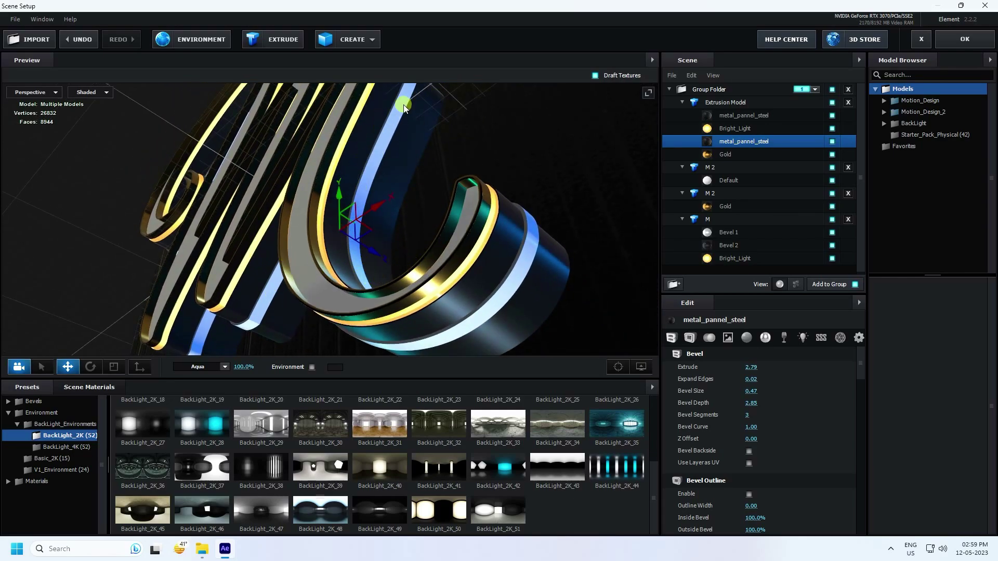
drag(231, 273, 358, 310)
Set the environment texture's brightness to 51% and saturation to -100%, and return to the composition.
click(187, 39)
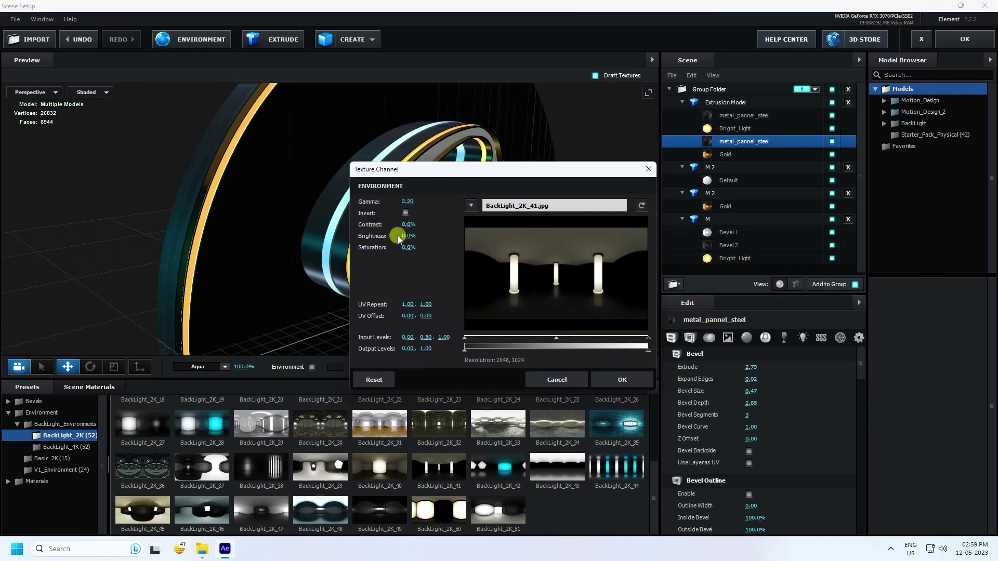
drag(408, 235, 390, 248)
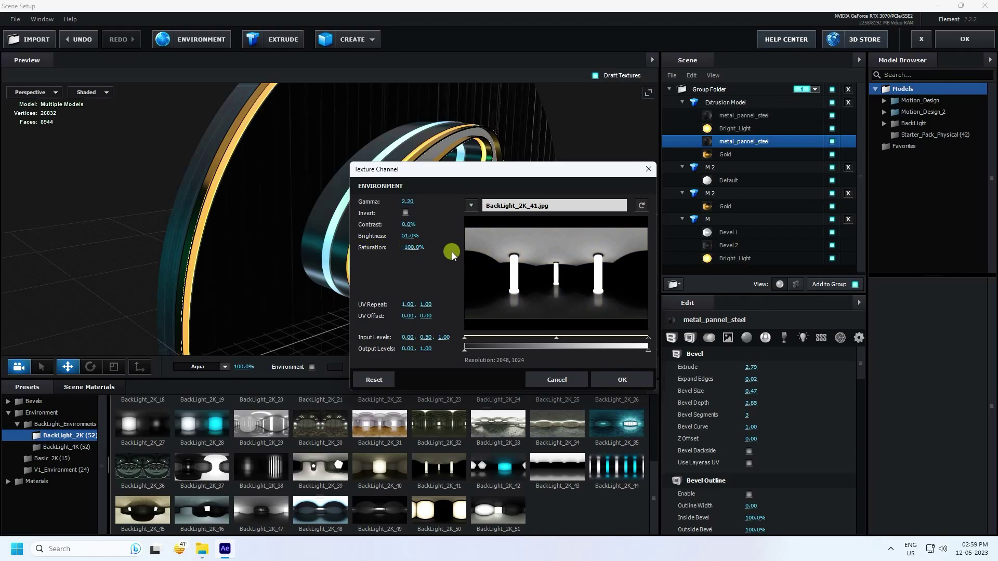
click(627, 378)
drag(412, 256, 397, 73)
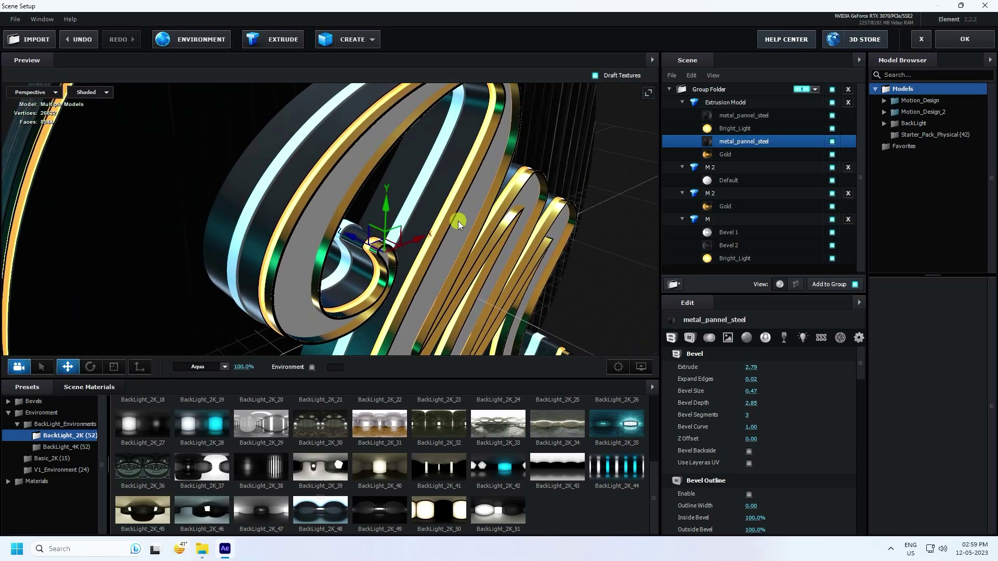
scroll(457, 221, down, 5)
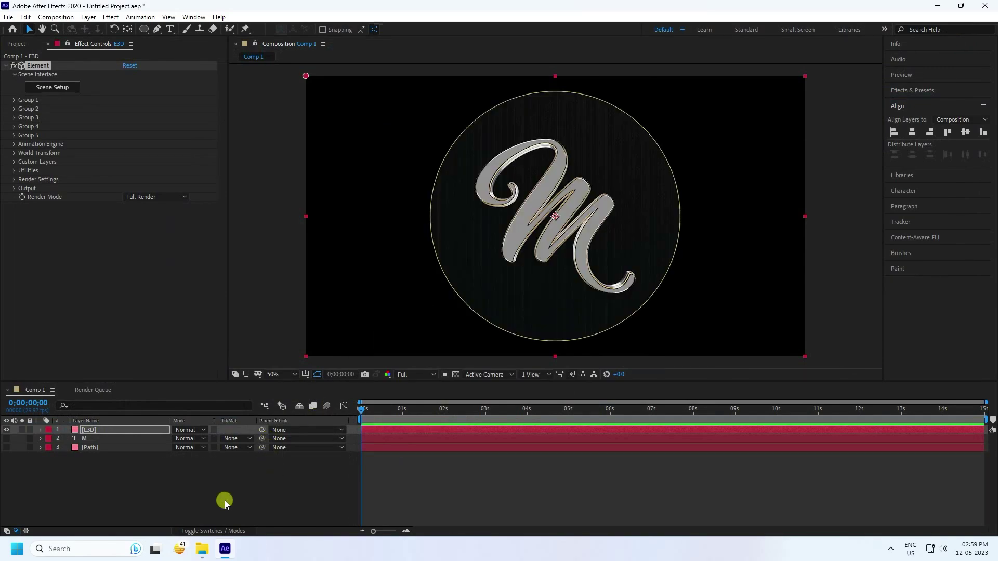
Add a new camera layer to Comp 1 with the offered settings.
right_click(216, 487)
mouse_move(250, 372)
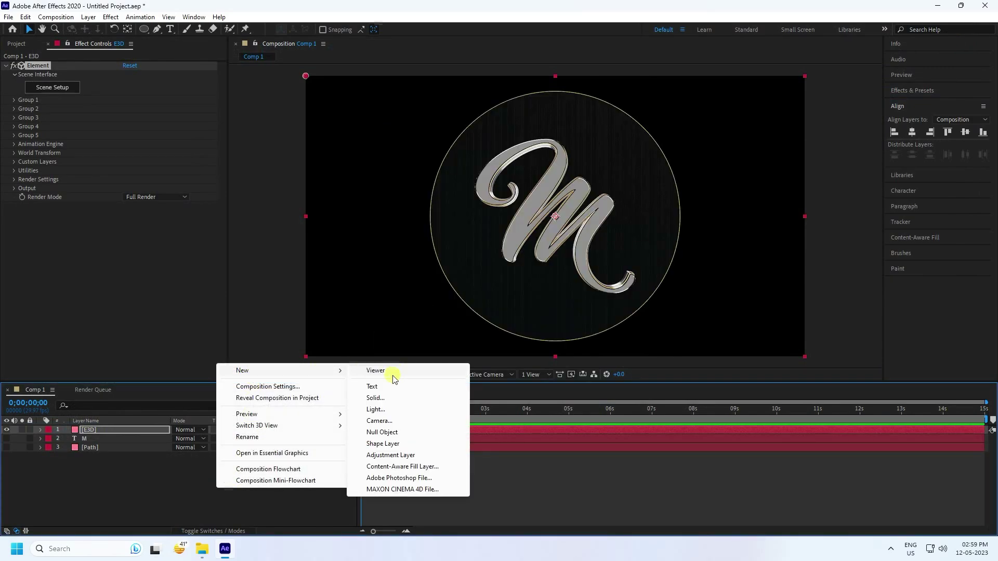
click(379, 421)
click(615, 383)
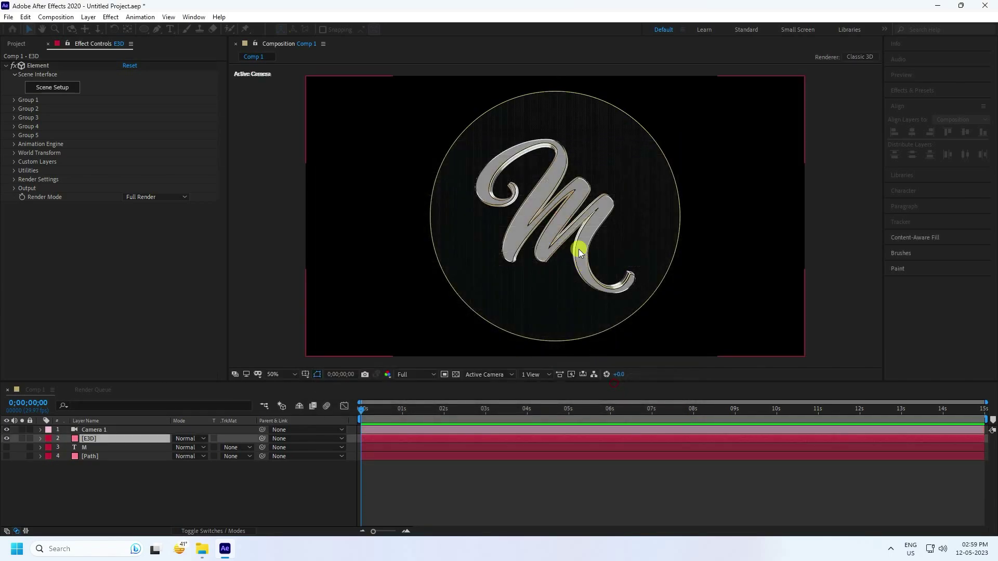
Orbit, pan and dolly Camera 1 to a close, angled view of the letter's upper curl against the disc.
key(c)
key(c)
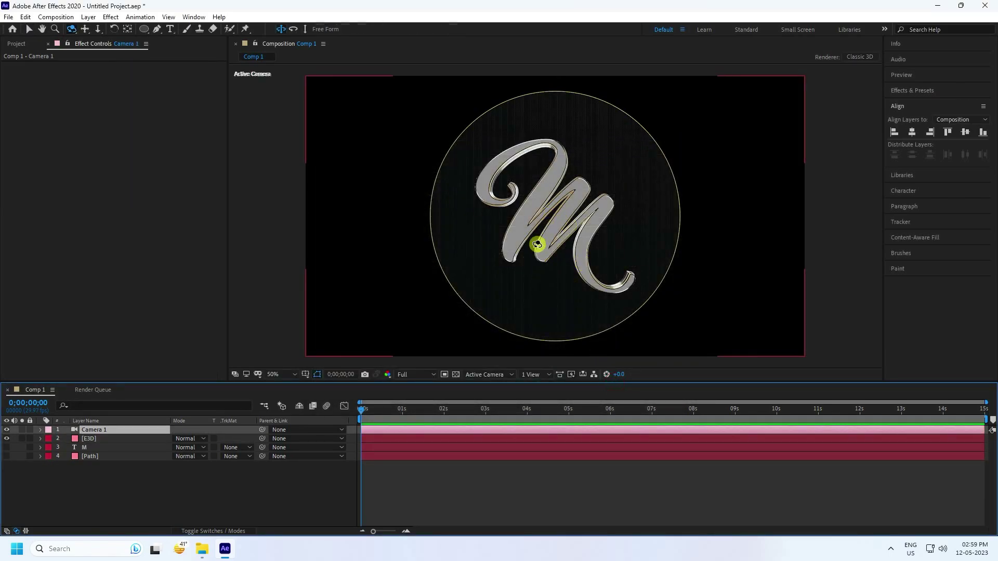
drag(505, 193, 601, 250)
key(c)
key(c)
key(c)
key(c)
key(c)
drag(537, 218, 560, 191)
key(c)
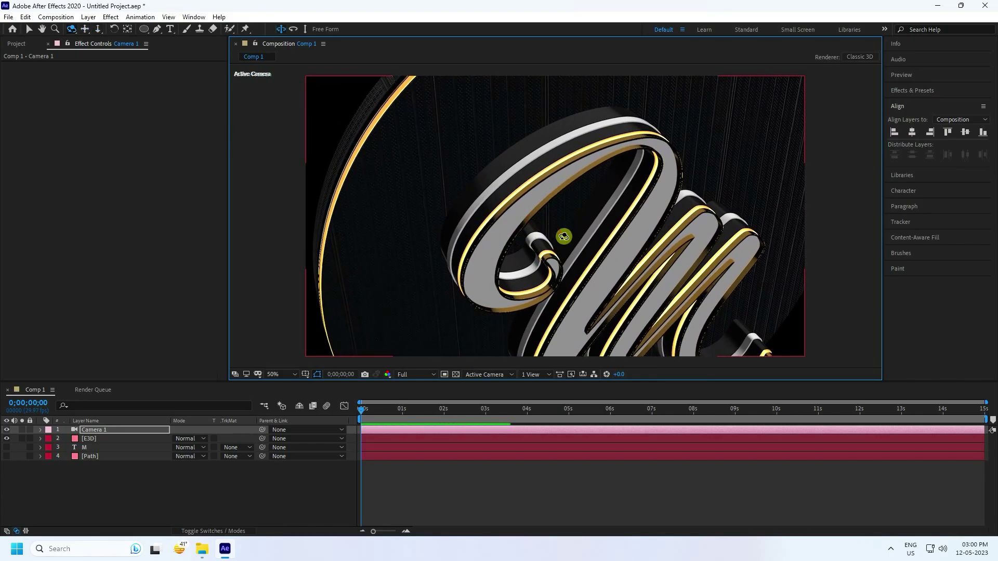
drag(563, 236, 567, 231)
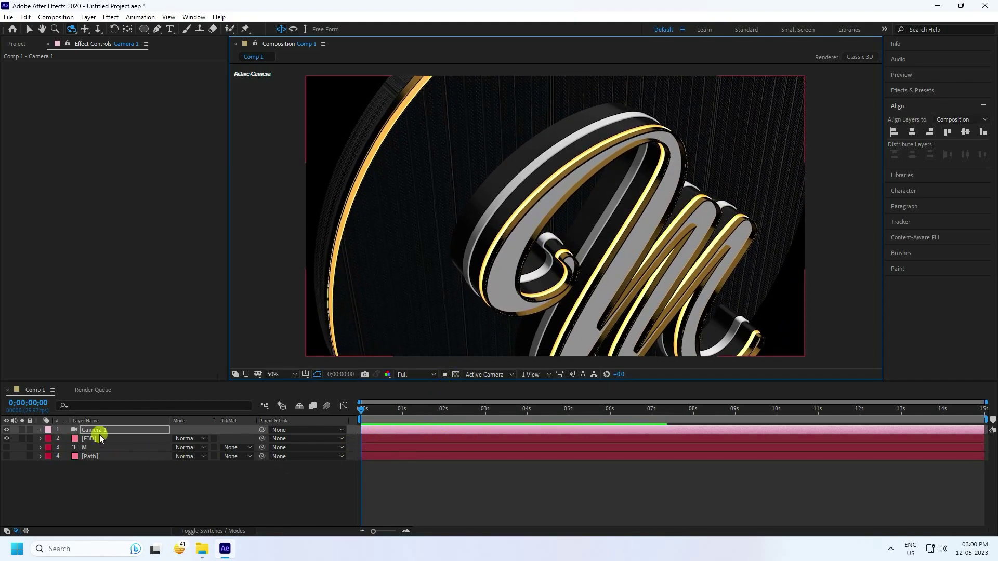
Set a Position keyframe on Camera 1 at the start of the timeline.
click(97, 433)
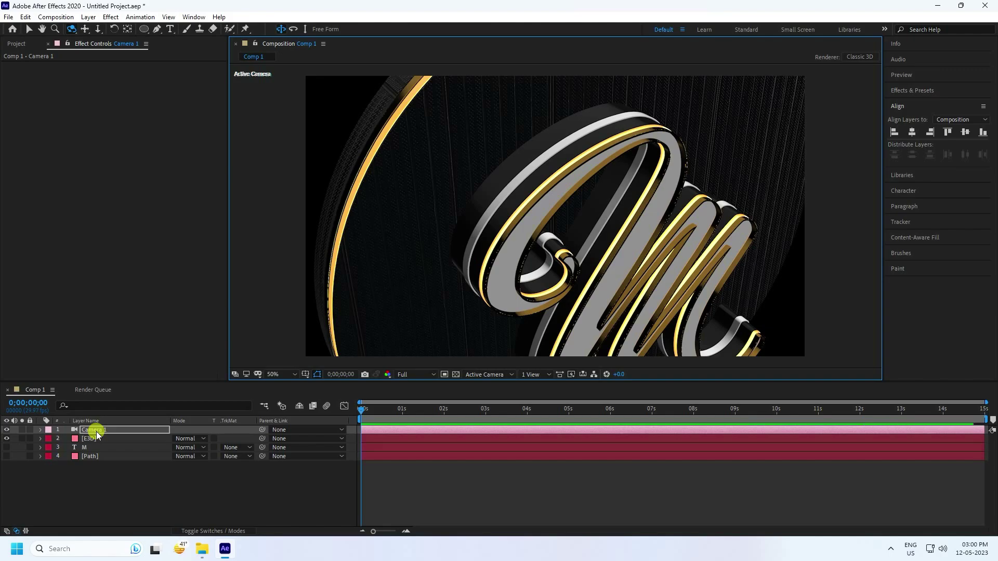
key(p)
click(67, 440)
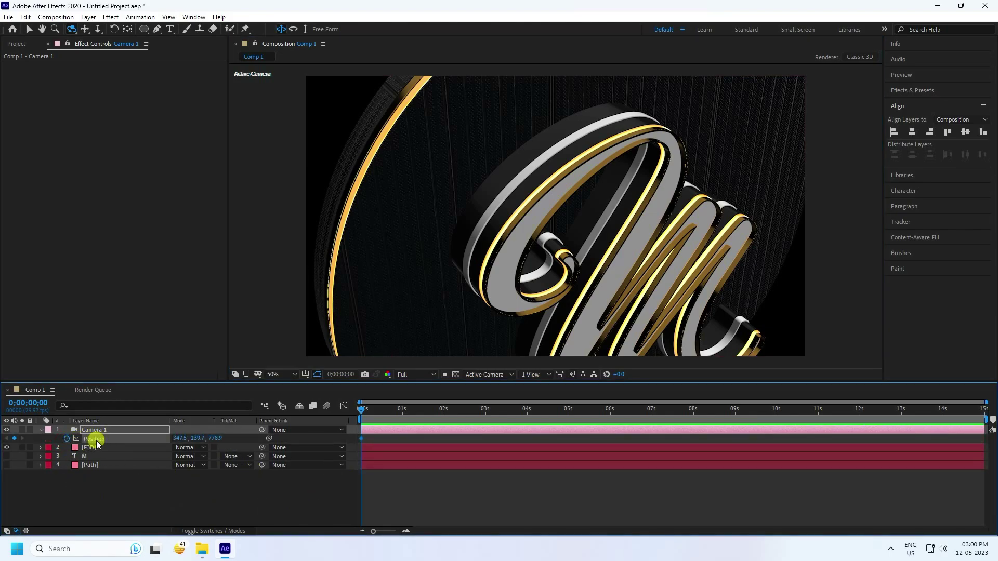
End the work area at 10 seconds and move Camera 1 there to create a second Position keyframe.
drag(362, 411, 715, 439)
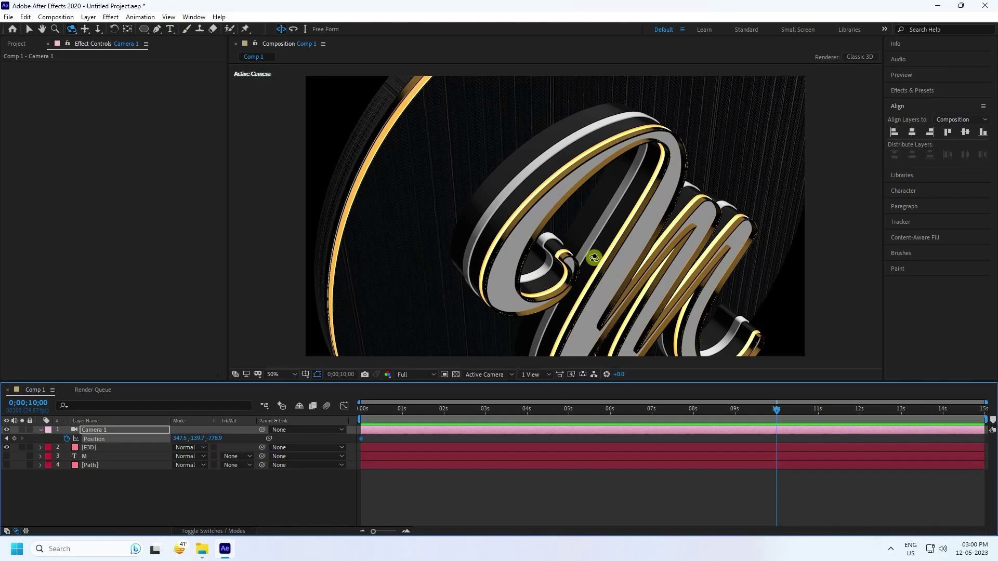
key(n)
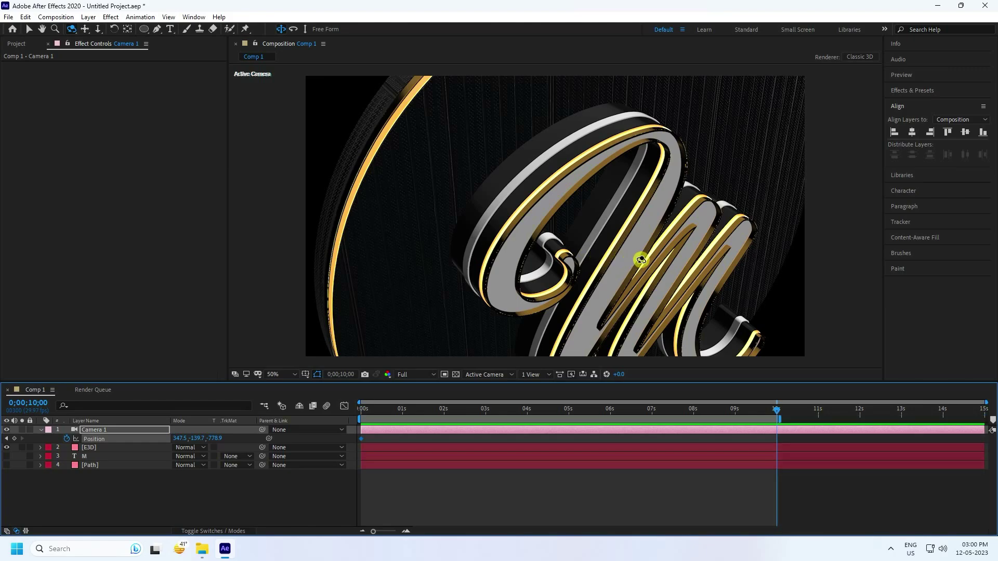
drag(643, 262, 530, 351)
key(c)
key(c)
Preview the camera animation from the first frame.
drag(420, 410, 314, 408)
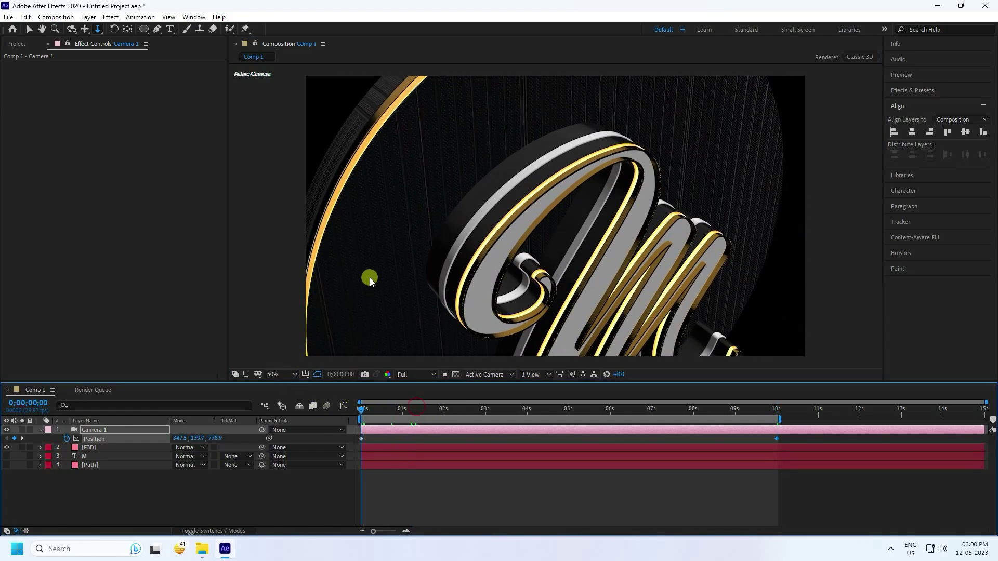
key(space)
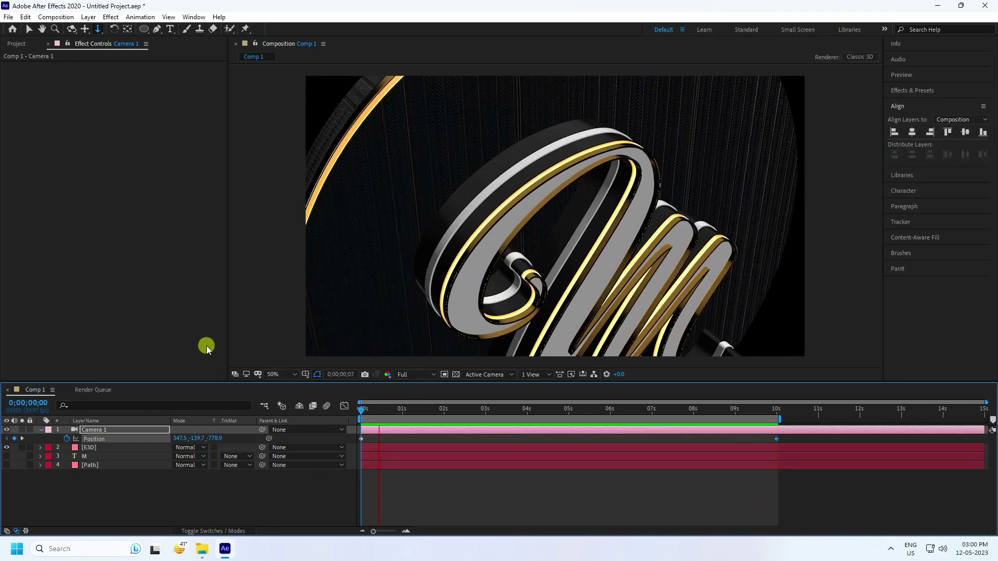
key(space)
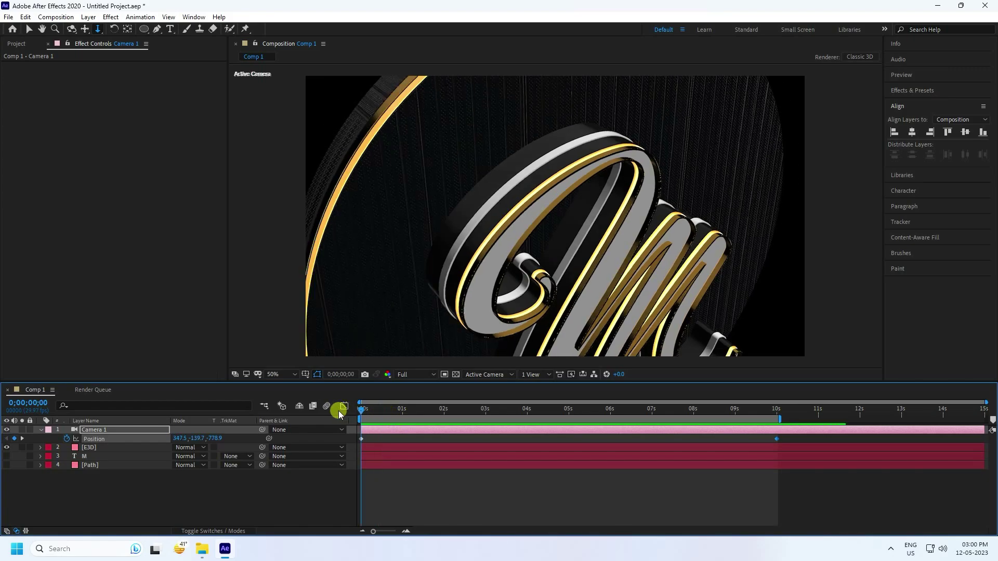
Set Add Lighting to Aqua in the Element render settings of the E3D layer.
click(89, 448)
click(41, 430)
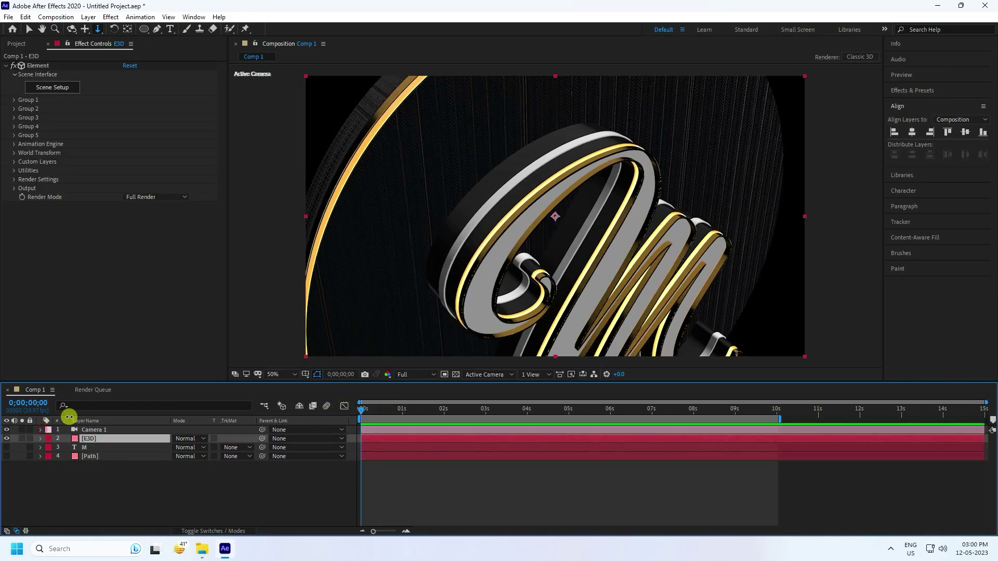
click(21, 180)
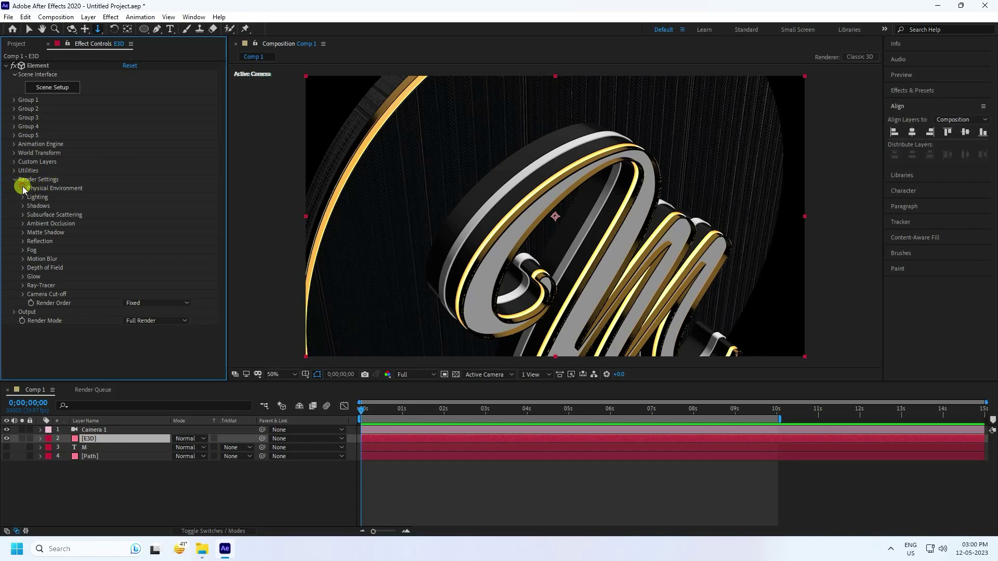
click(23, 188)
click(23, 188)
click(23, 198)
click(155, 223)
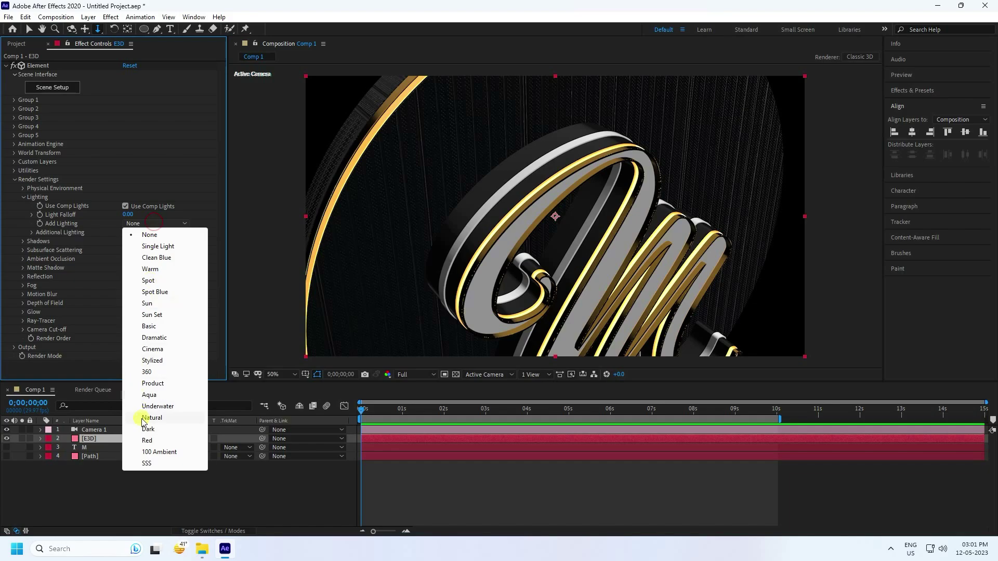
click(149, 395)
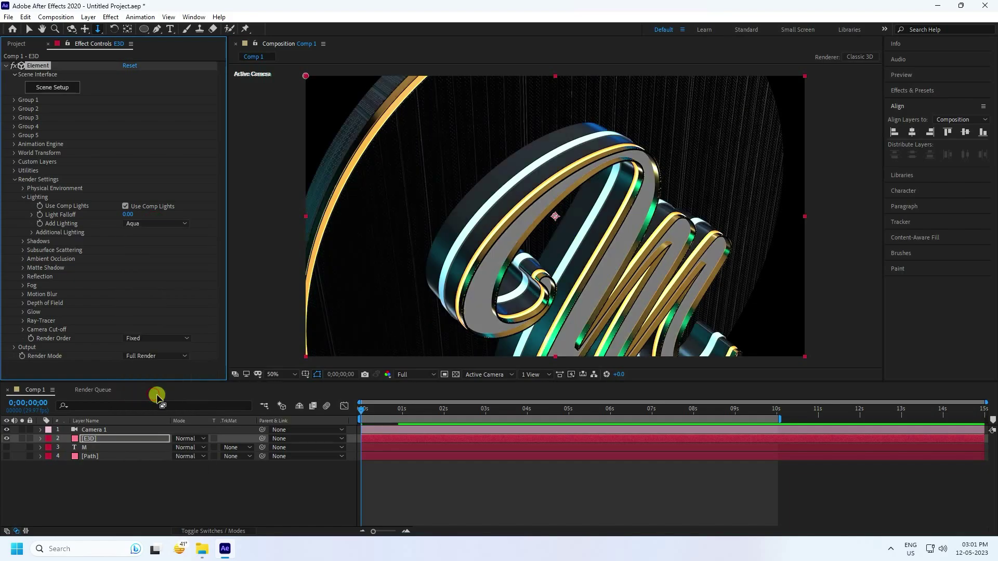
Enable ambient occlusion in the Element render settings with the High SSAO quality preset, intensity 5.0 and radius 2.0.
click(23, 197)
click(23, 224)
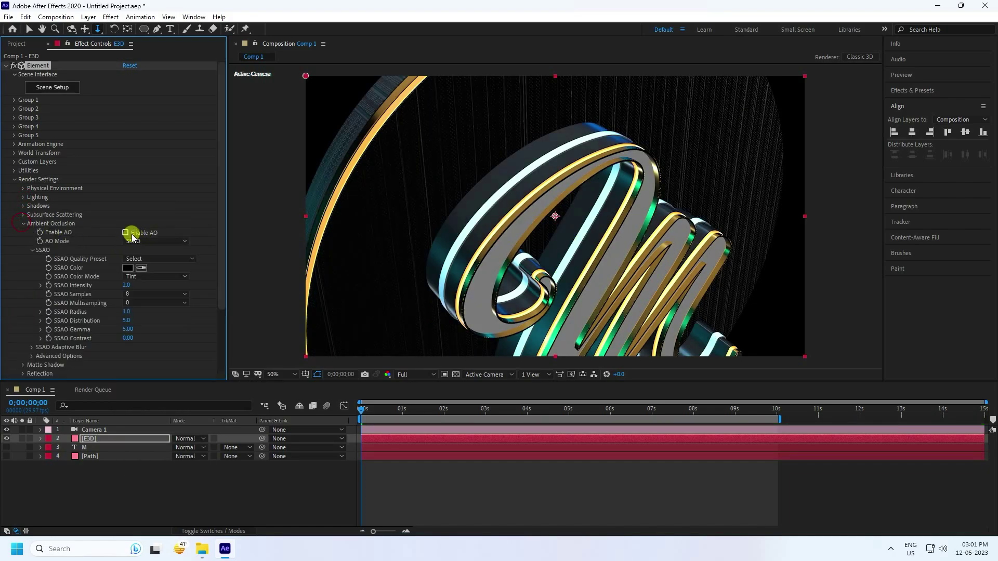
click(125, 233)
click(172, 260)
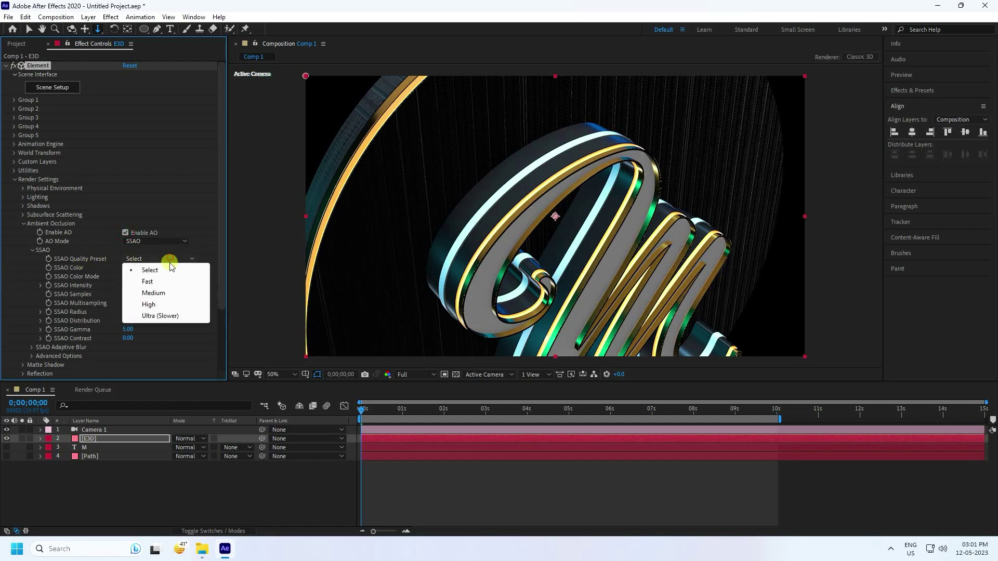
click(158, 305)
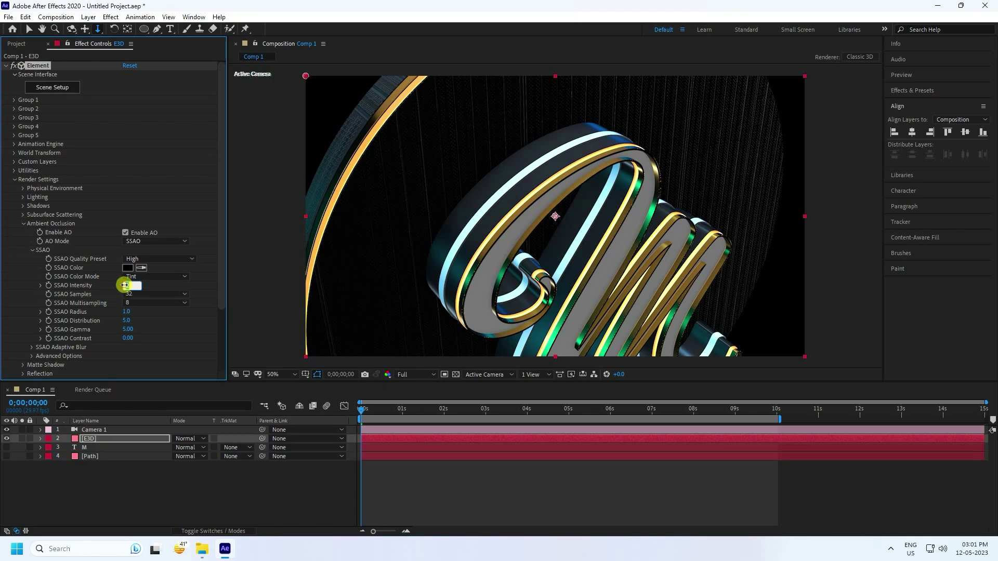
key(Return)
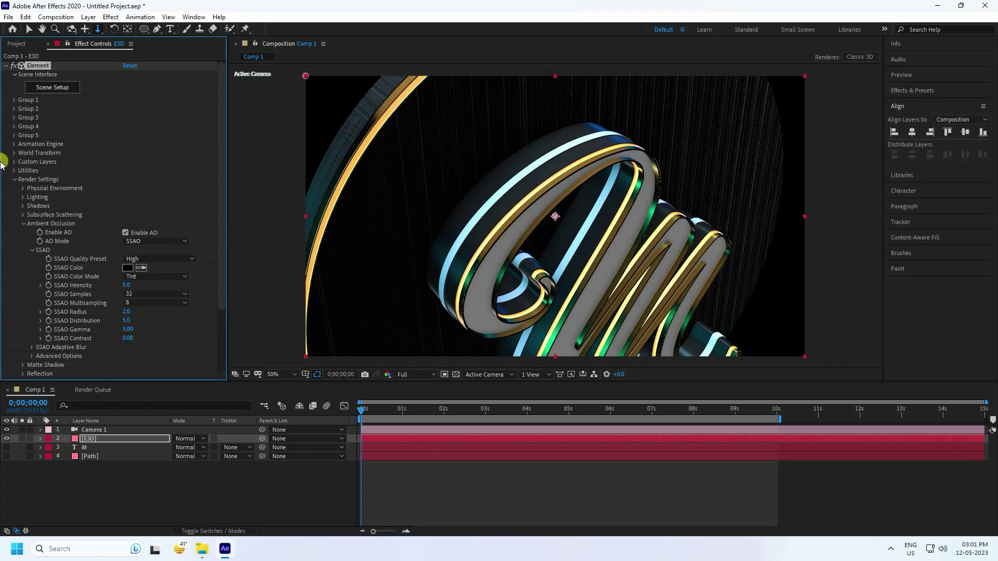
click(15, 179)
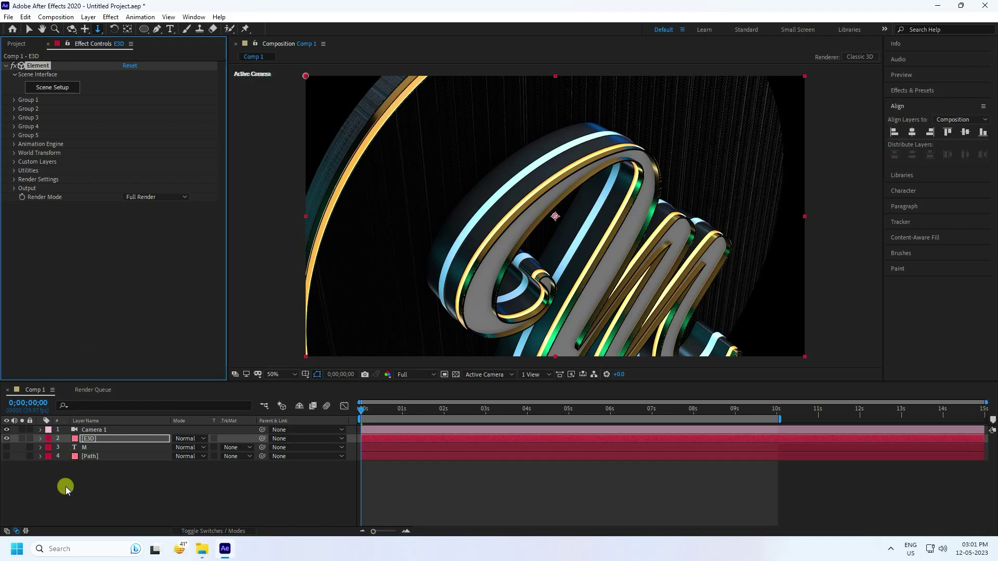
Add a new adjustment layer to Comp 1.
right_click(98, 480)
mouse_move(126, 365)
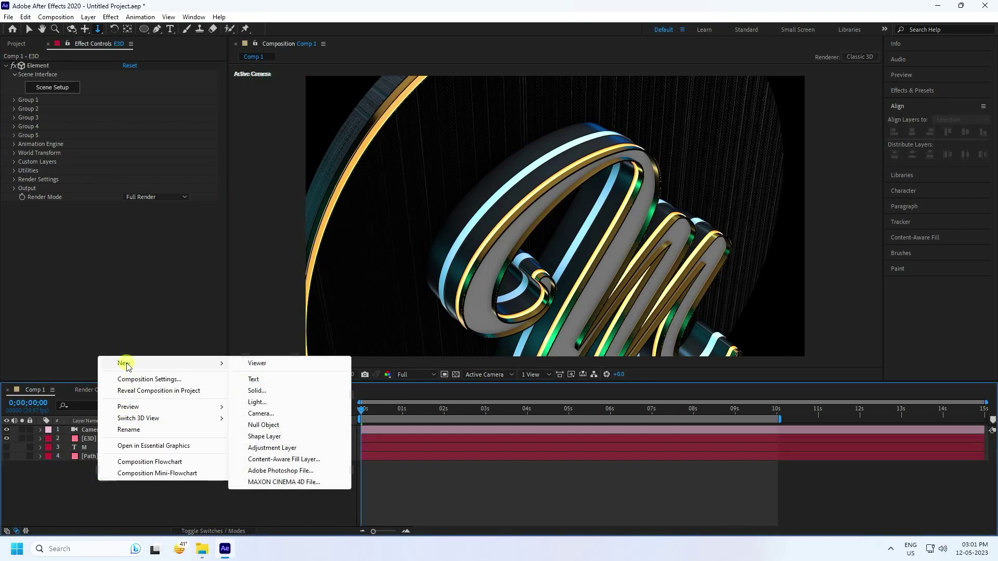
click(266, 448)
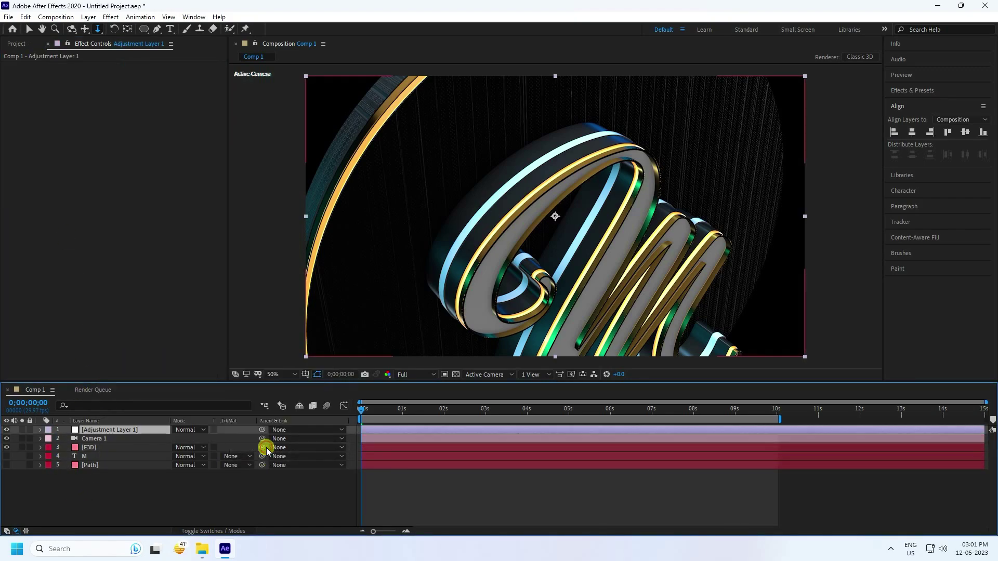
Find the Stylize Glow effect by searching for "glow" and apply it to the adjustment layer.
click(905, 91)
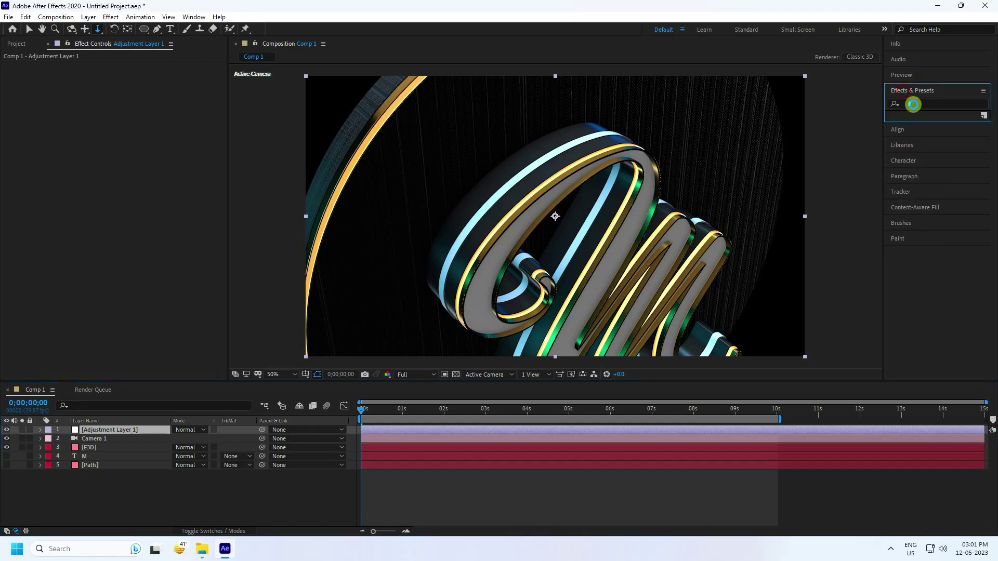
click(913, 104)
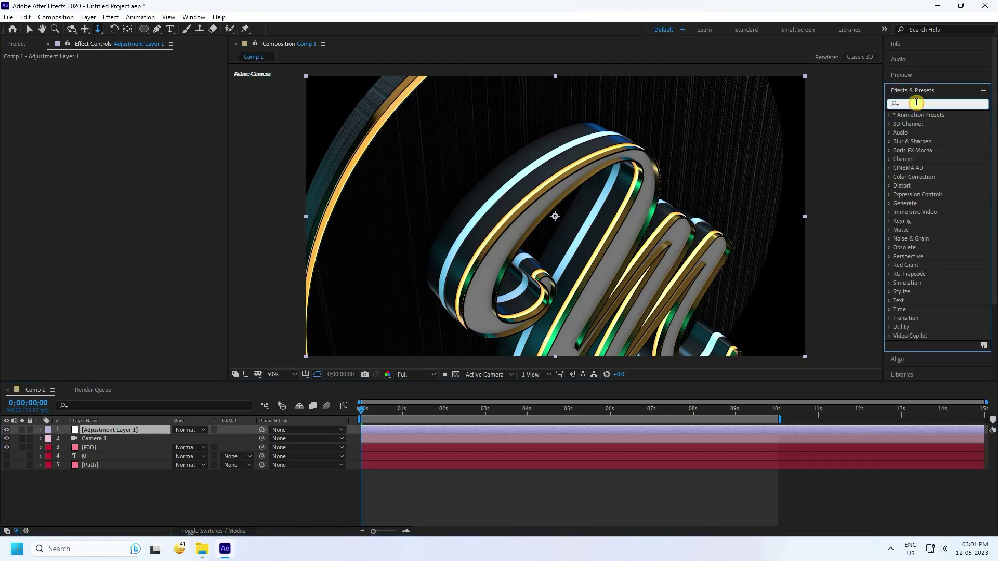
text(glo)
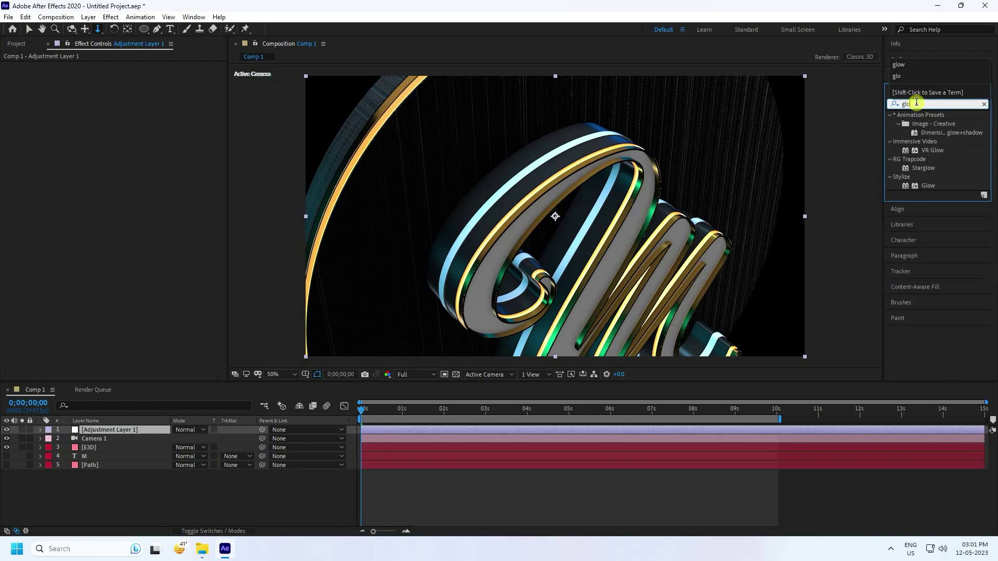
text(w)
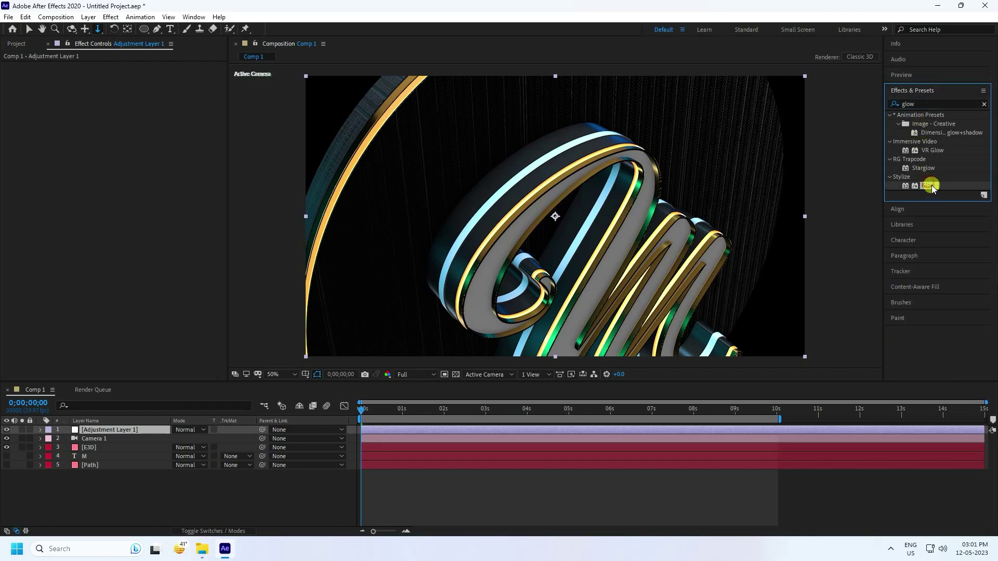
drag(928, 185, 200, 170)
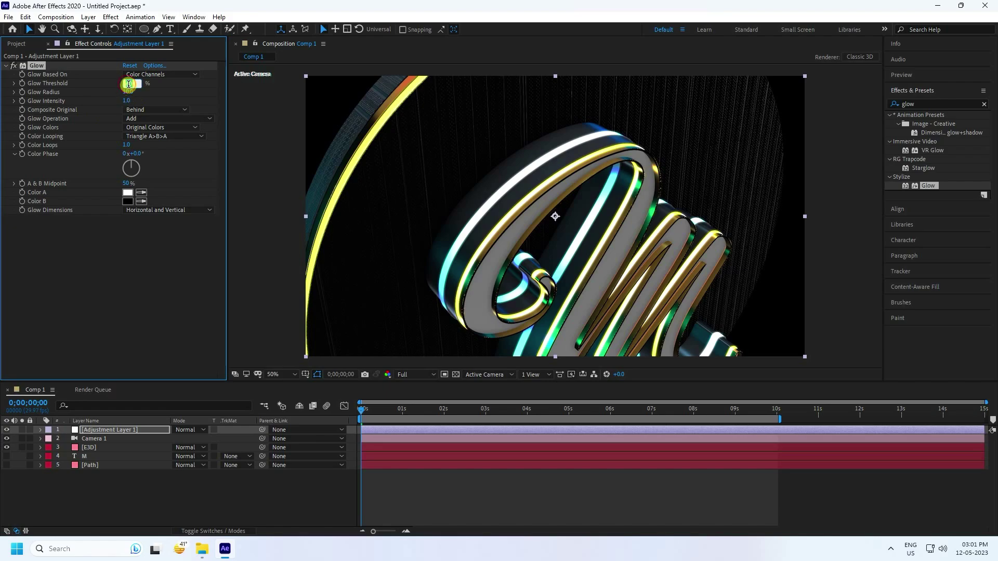
Set the adjustment layer's Glow to a threshold of 100%, a radius of 70 and an intensity of 2.0.
drag(127, 92, 130, 94)
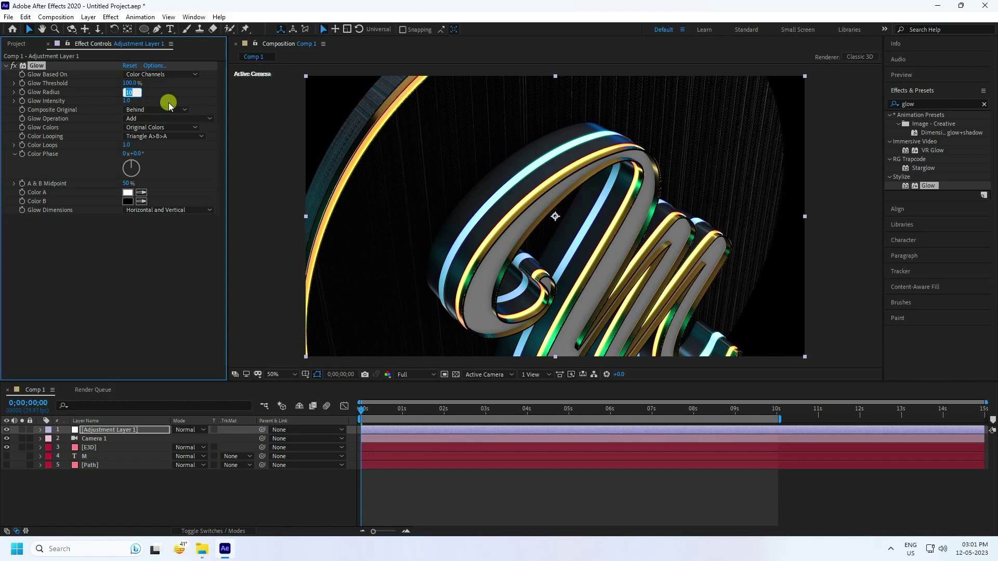
key(Return)
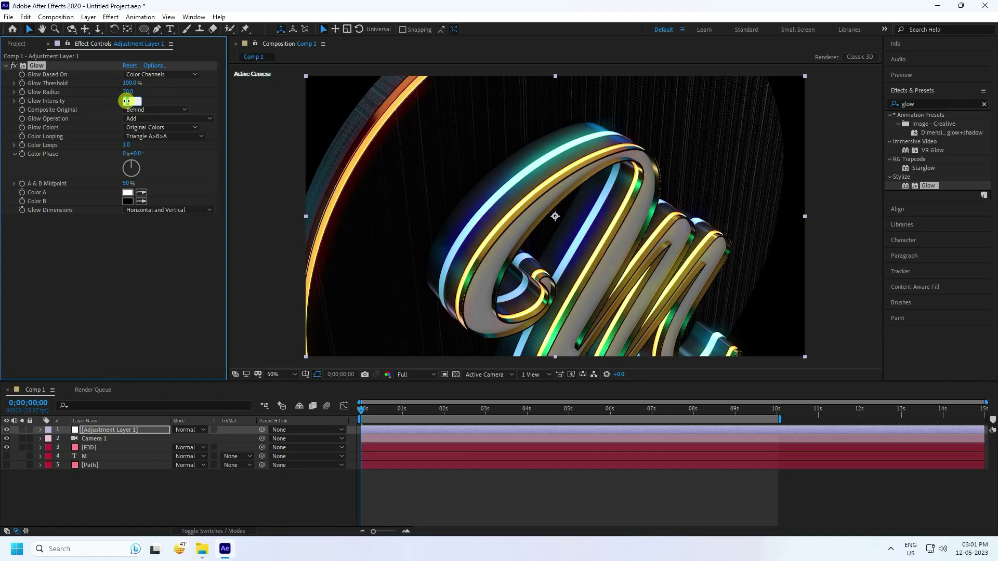
text(4)
key(Return)
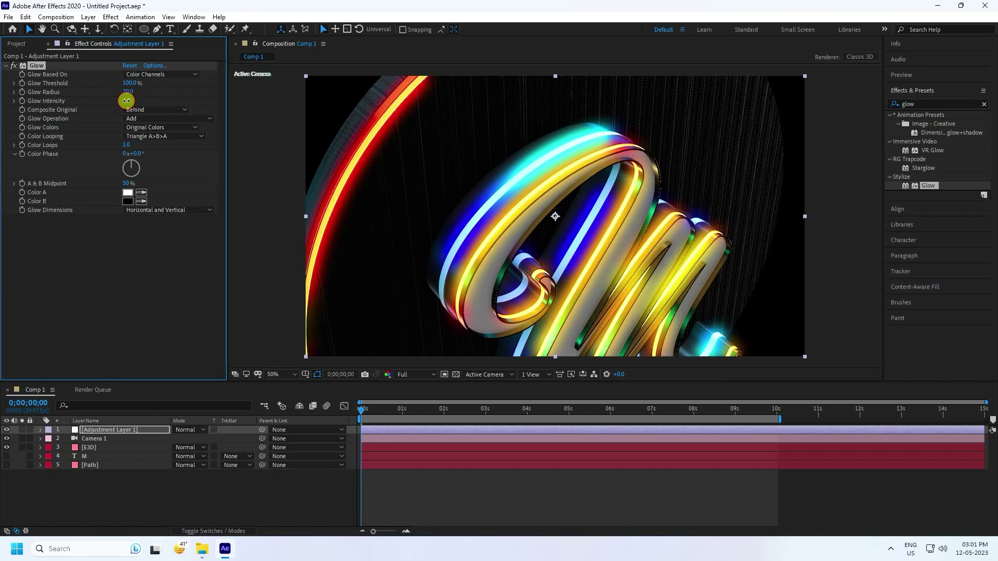
click(126, 100)
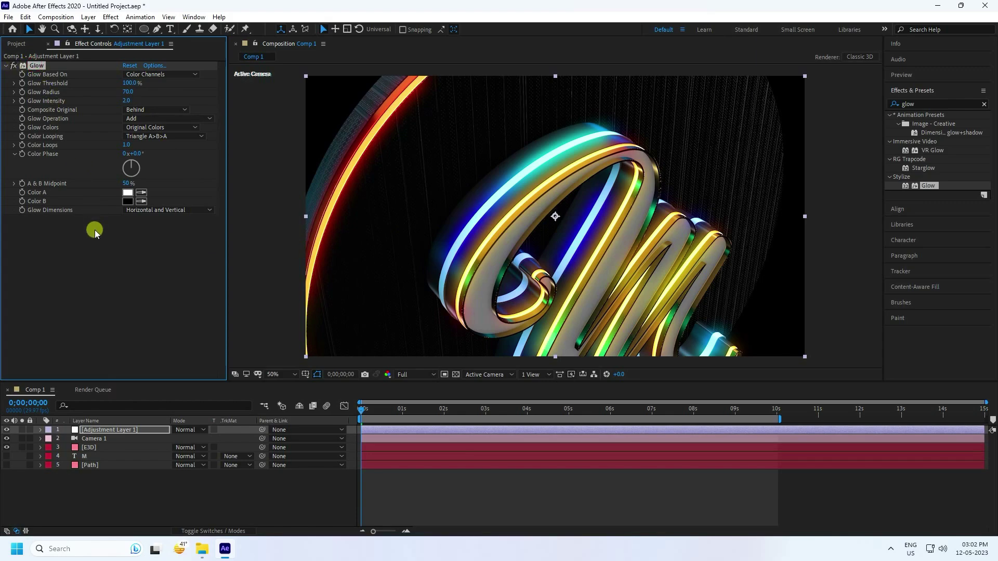
Duplicate the Glow effect and set the copy's Glow Radius to 300.
key(ctrl+d)
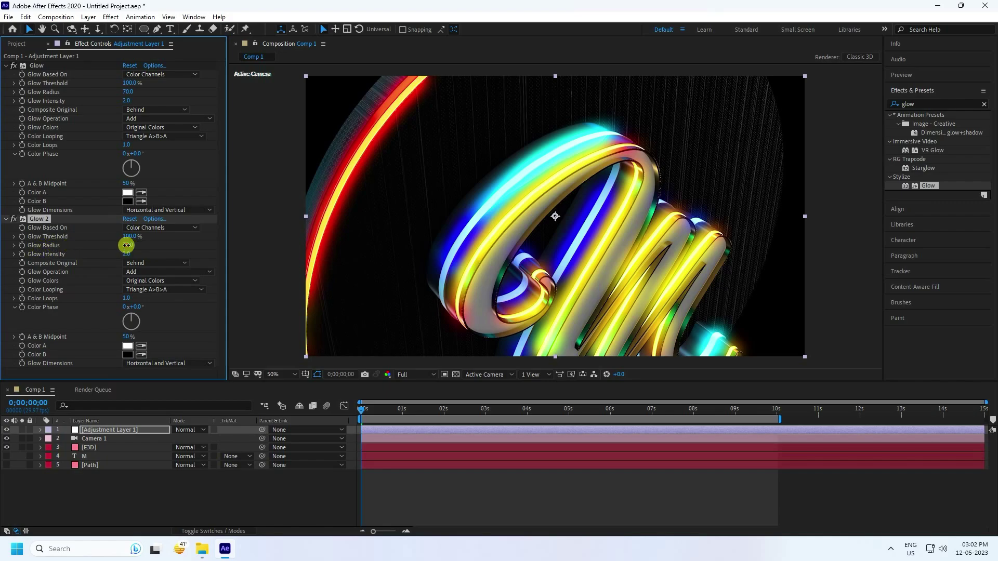
click(128, 245)
text(300)
key(Return)
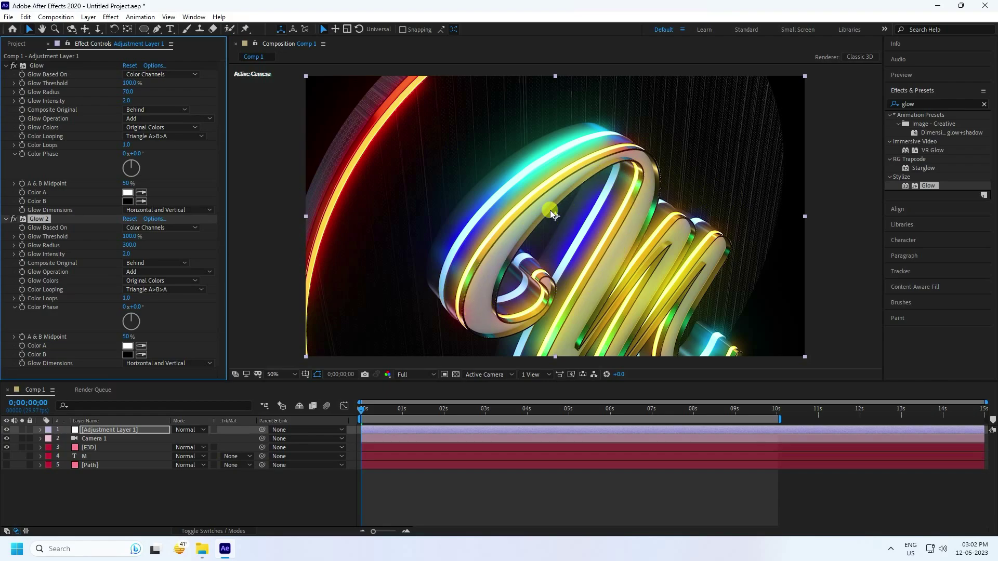
Apply the Color Correction Exposure effect to the adjustment layer and raise its master exposure.
click(580, 315)
right_click(136, 492)
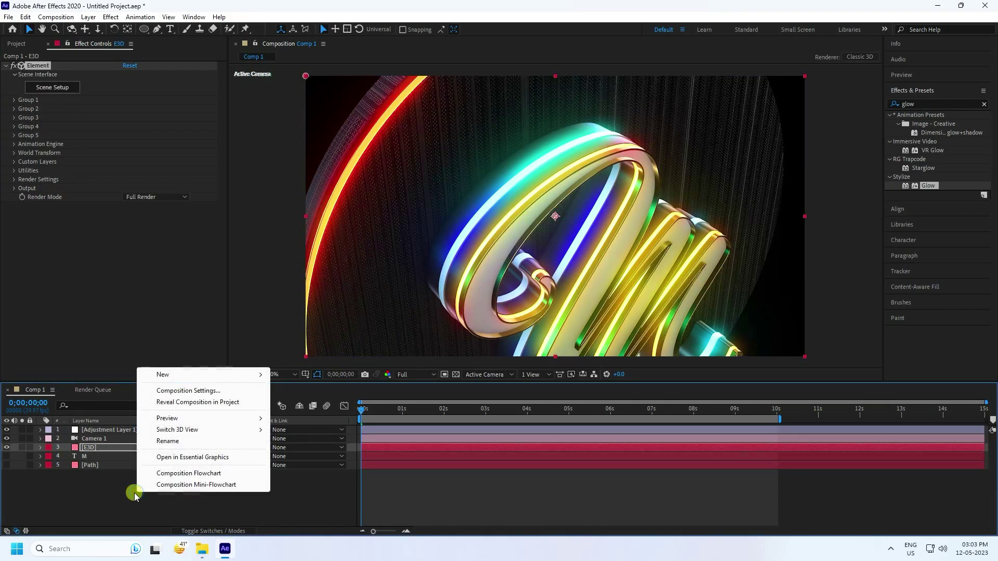
click(104, 429)
click(110, 431)
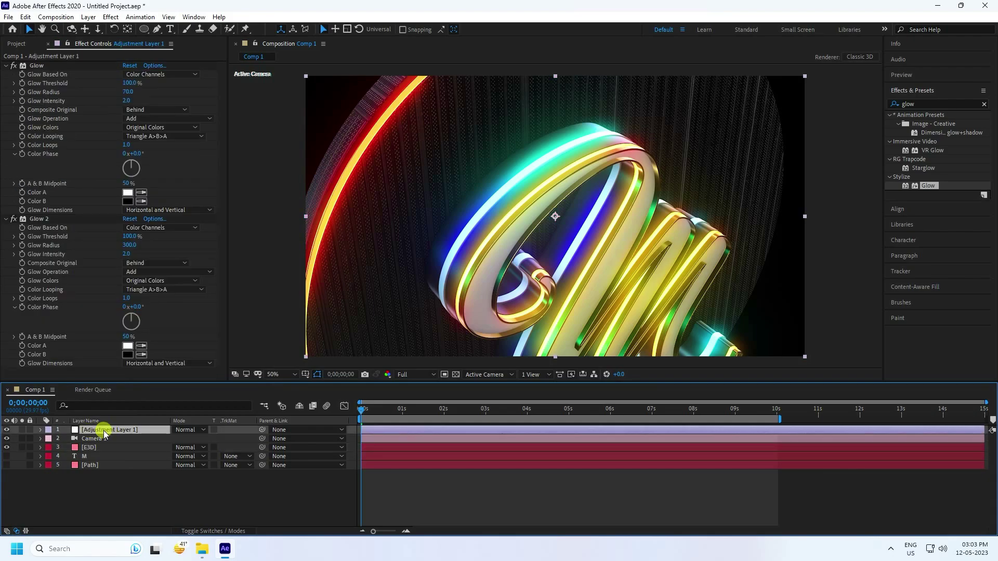
click(6, 66)
click(6, 75)
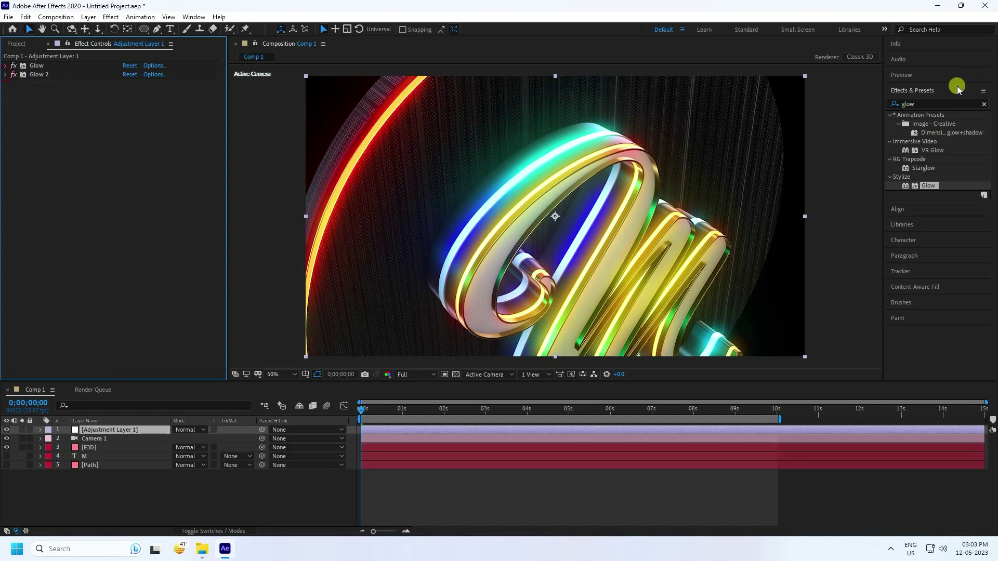
double_click(934, 101)
text(expo)
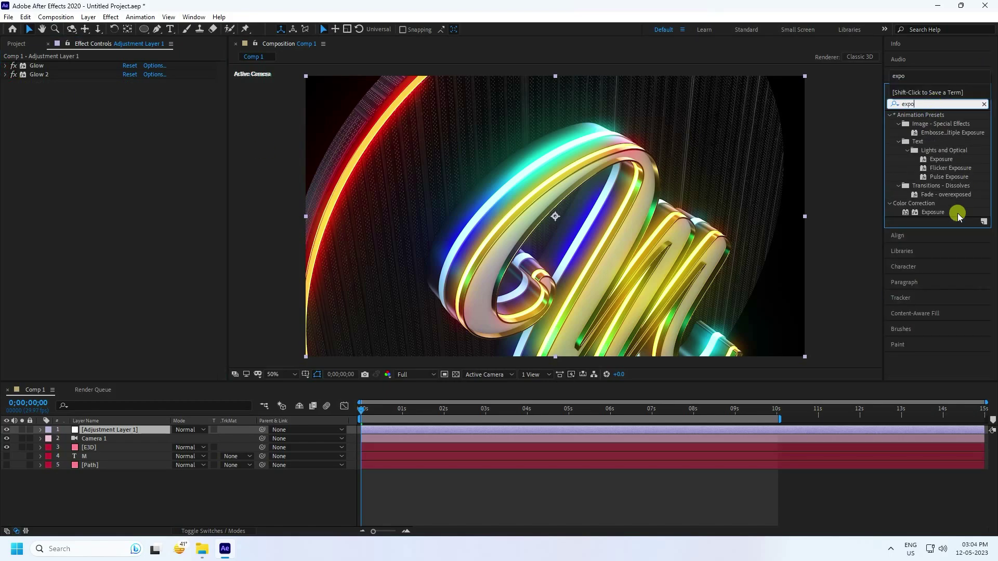
drag(959, 217, 134, 267)
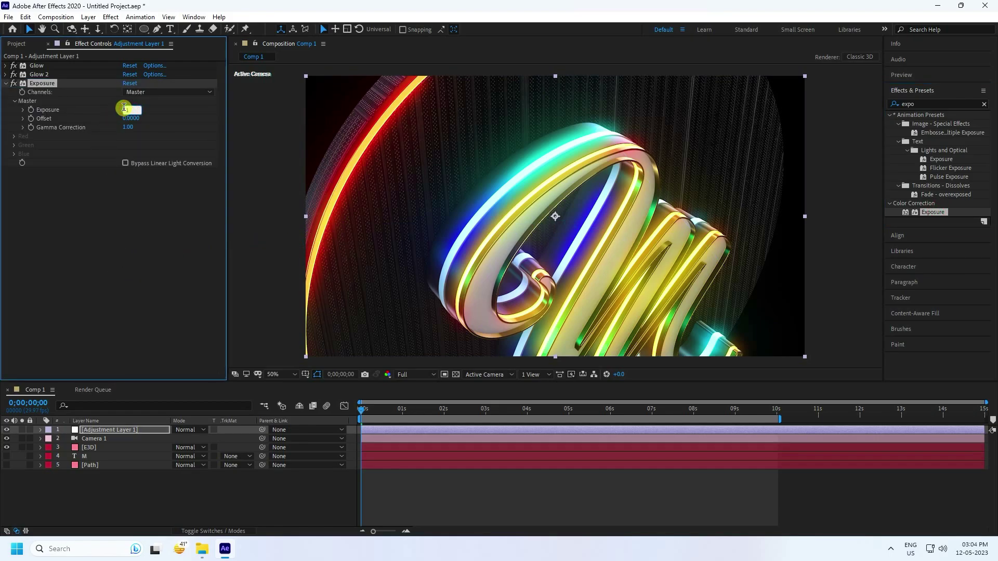
key(Return)
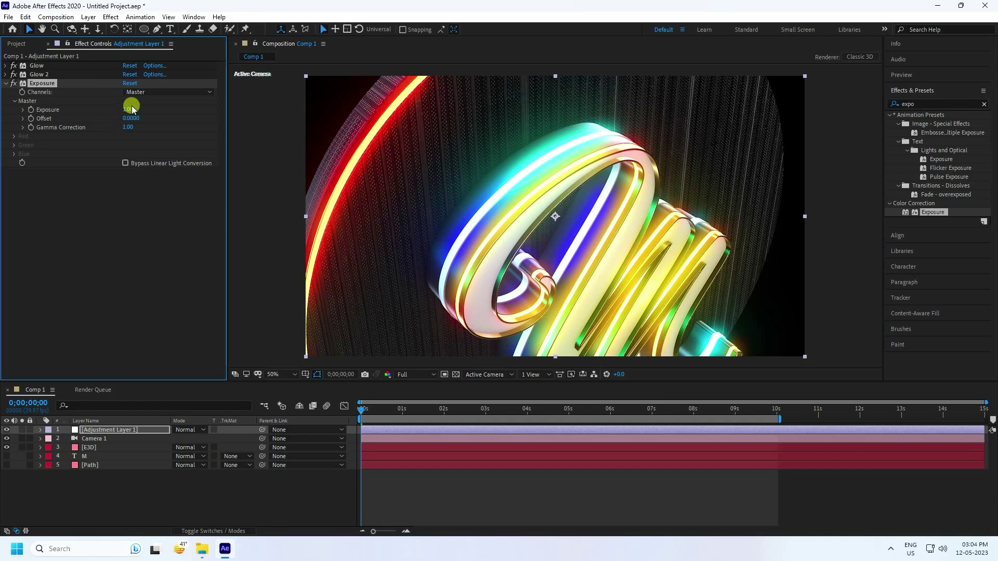
Set the Glow Intensity of the second Glow effect to 1.0.
click(7, 83)
click(6, 75)
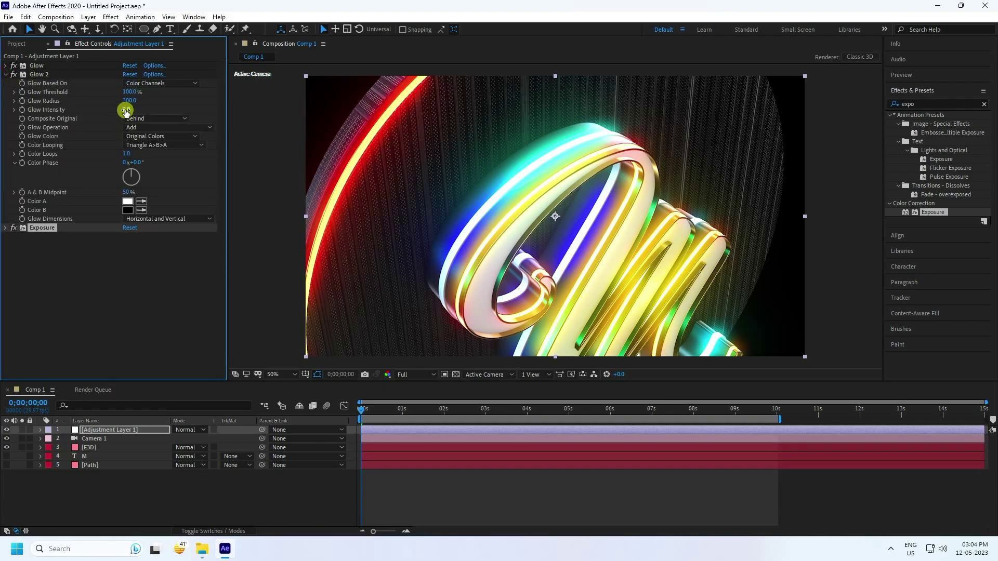
key(Return)
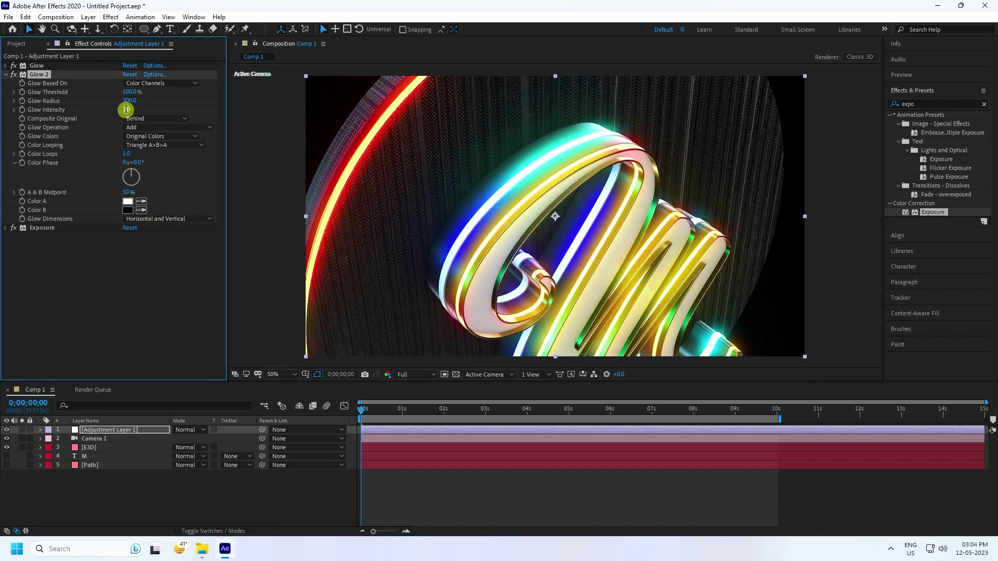
right_click(154, 488)
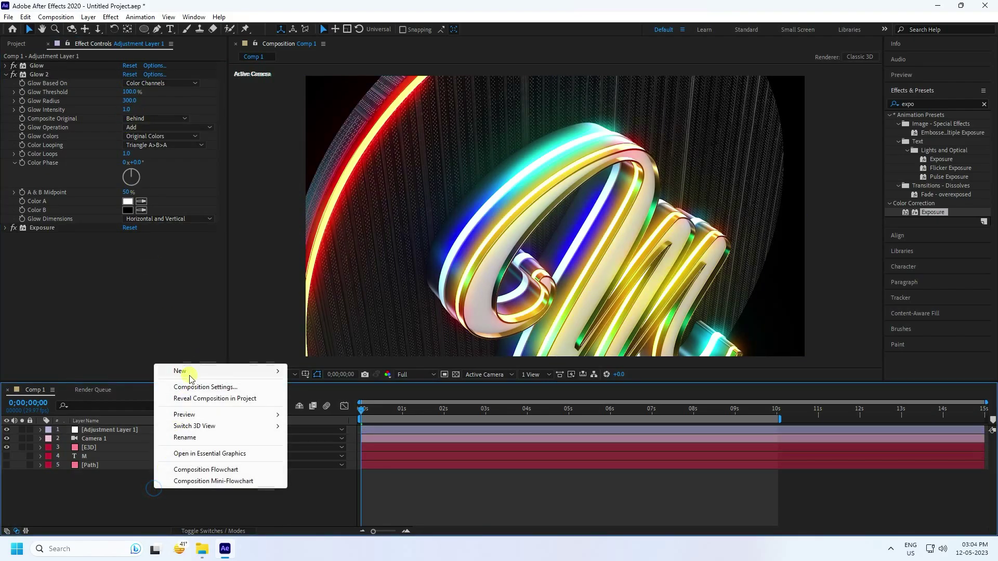
click(83, 497)
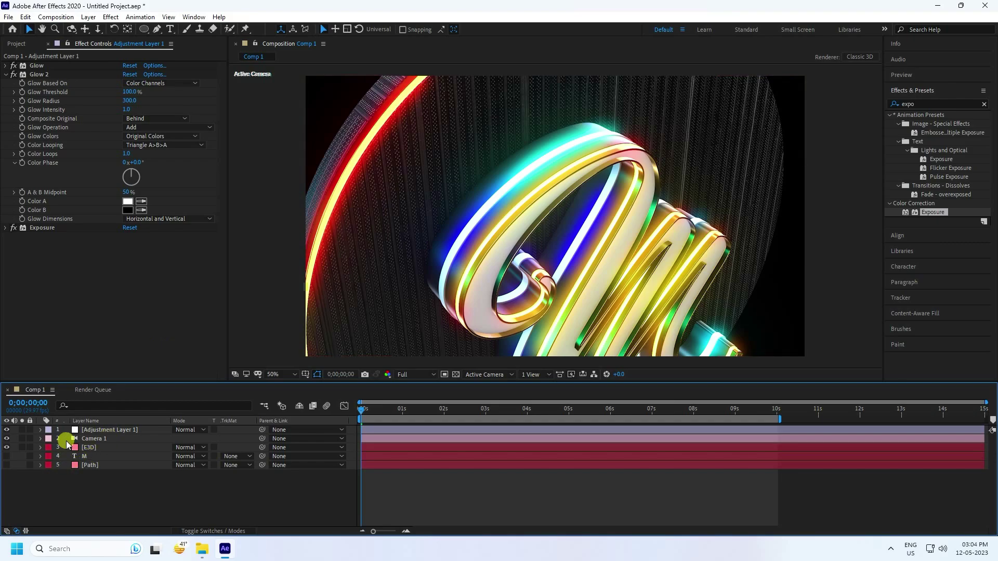
Turn on Depth of Field in Camera 1's options and set the Aperture to 50 pixels.
click(91, 439)
click(41, 438)
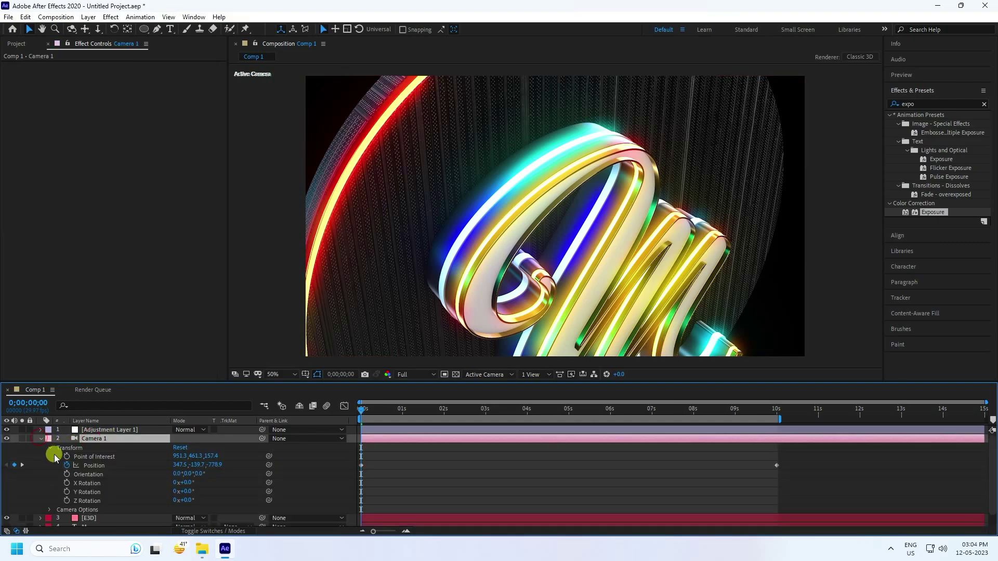
click(50, 510)
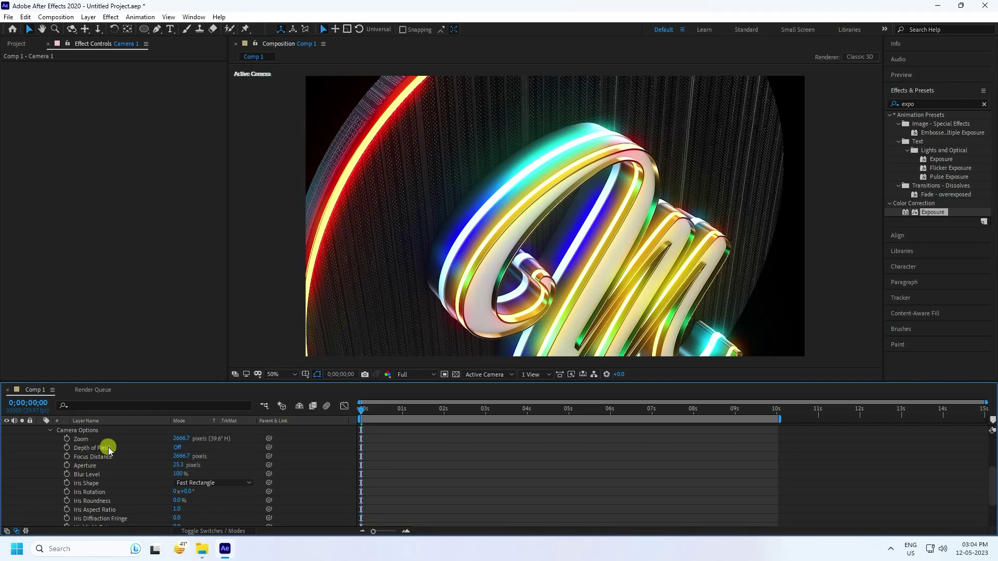
click(178, 447)
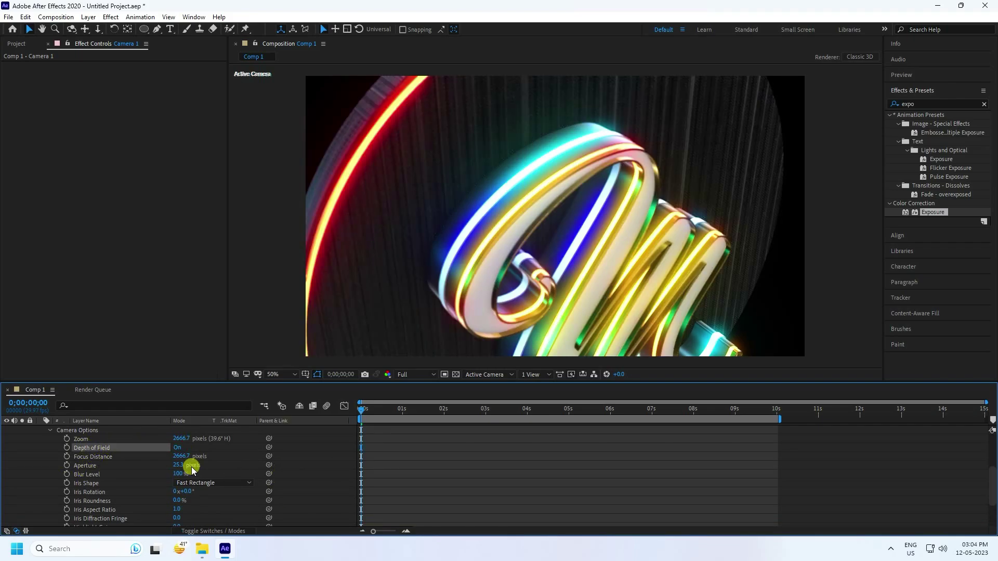
click(177, 472)
key(Return)
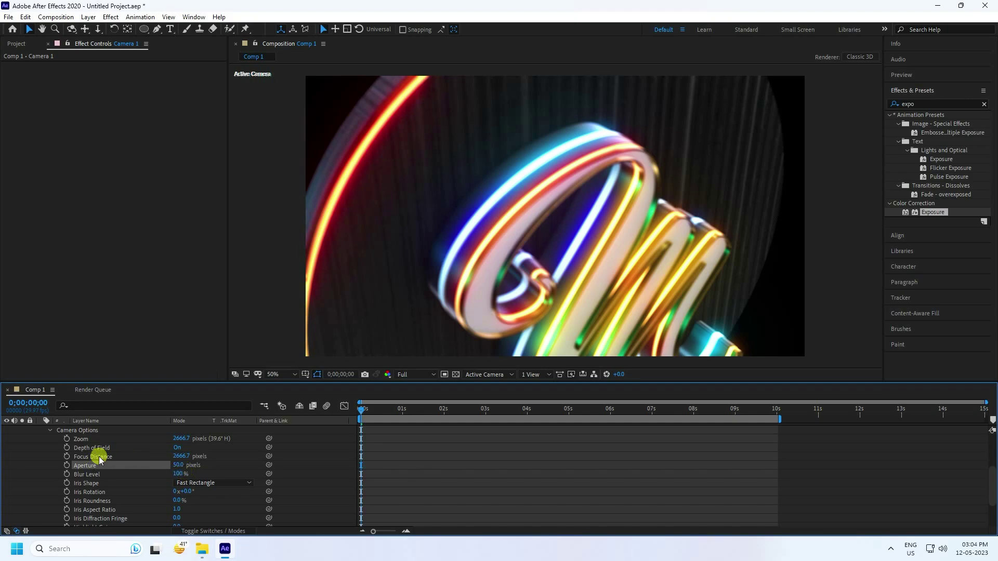
Create a Focus Distance keyframe on Camera 1 at the first frame and set it to 900 pixels.
click(66, 457)
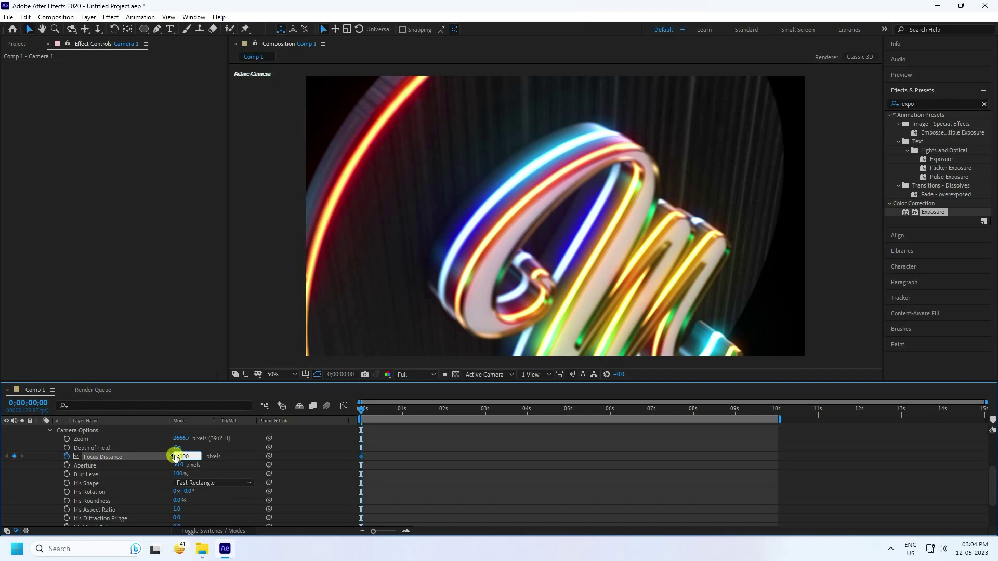
drag(175, 457, 175, 457)
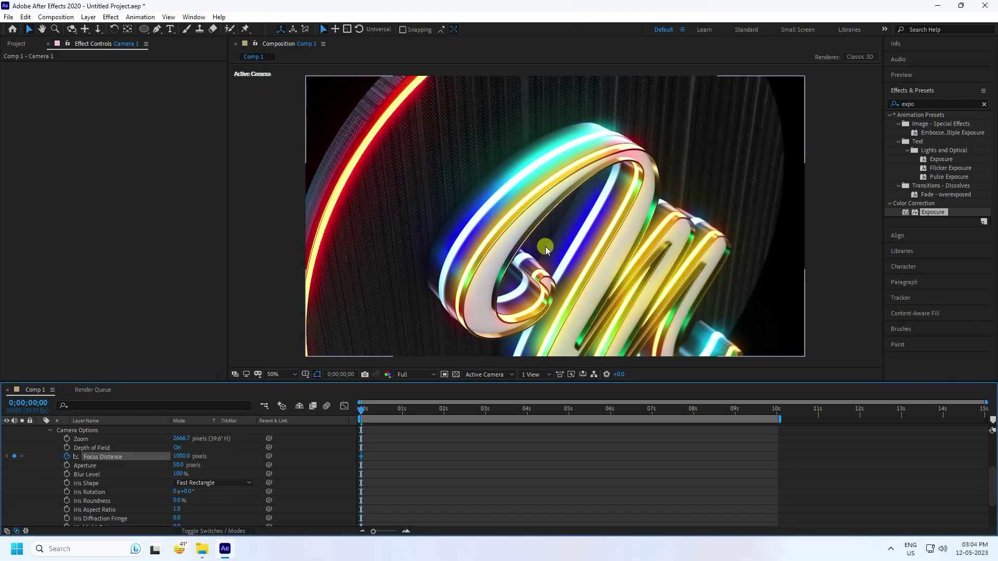
click(177, 457)
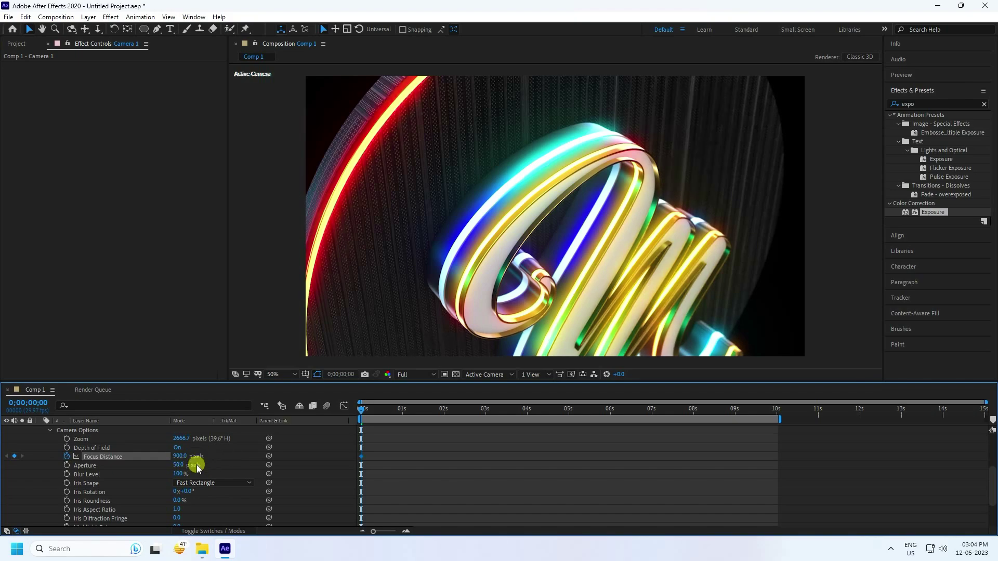
Set Camera 1's Aperture to 100 pixels and its Focus Distance to 1000 pixels at the first frame.
click(179, 465)
text(100)
key(Return)
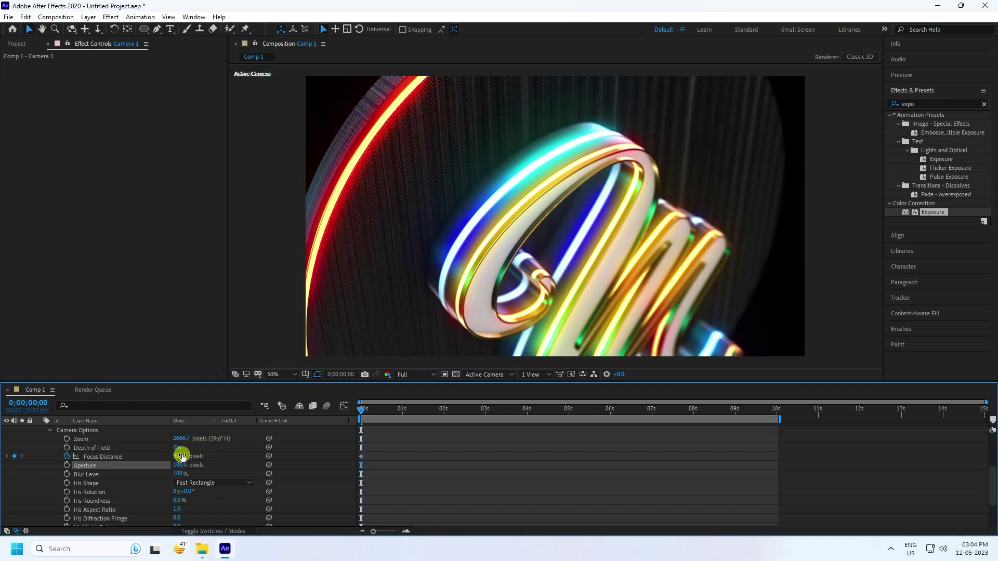
click(179, 456)
key(Return)
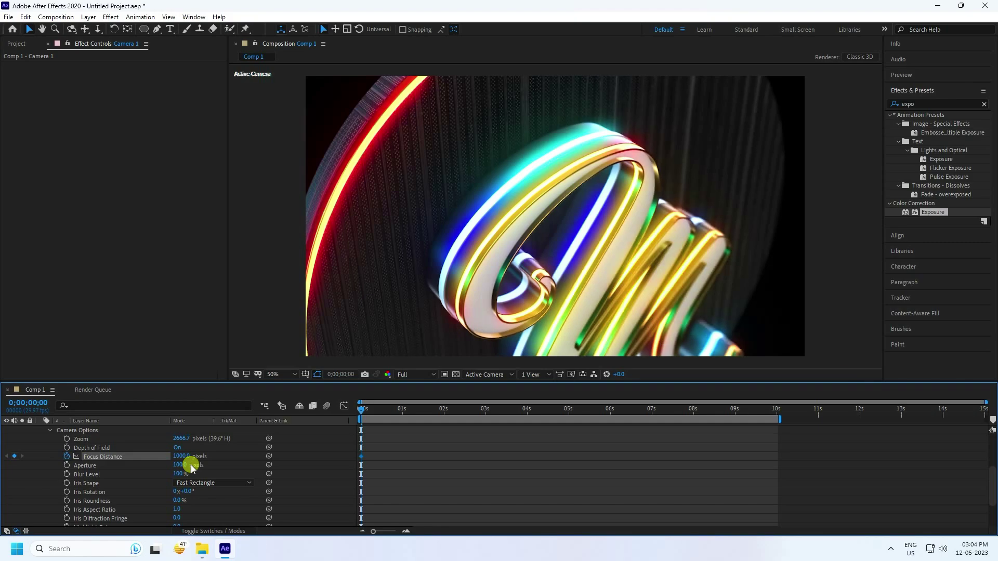
Show only Camera 1's keyframed properties and add a Focus Distance keyframe of 800 pixels at 4 seconds.
scroll(119, 470, up, 3)
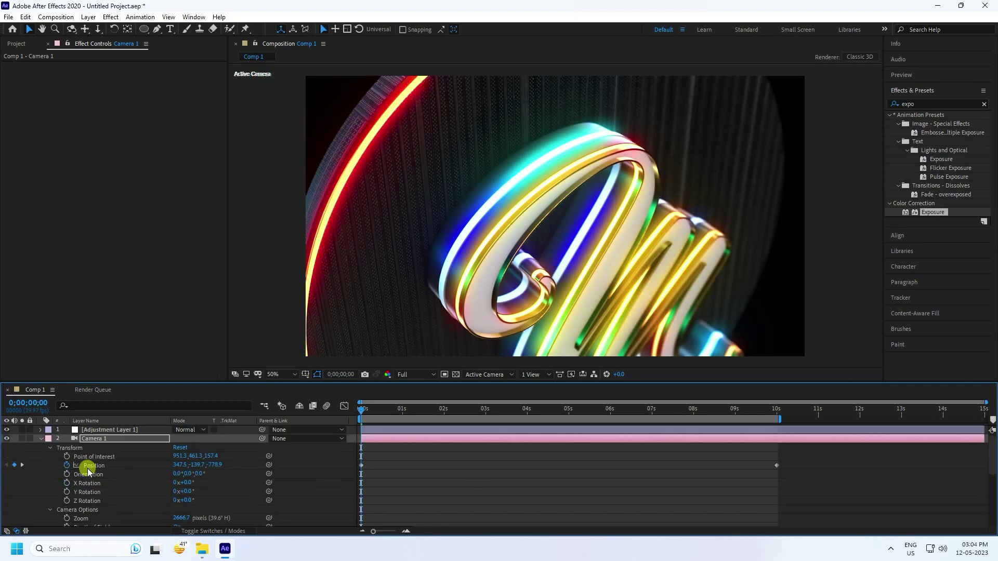
click(41, 439)
click(93, 440)
key(u)
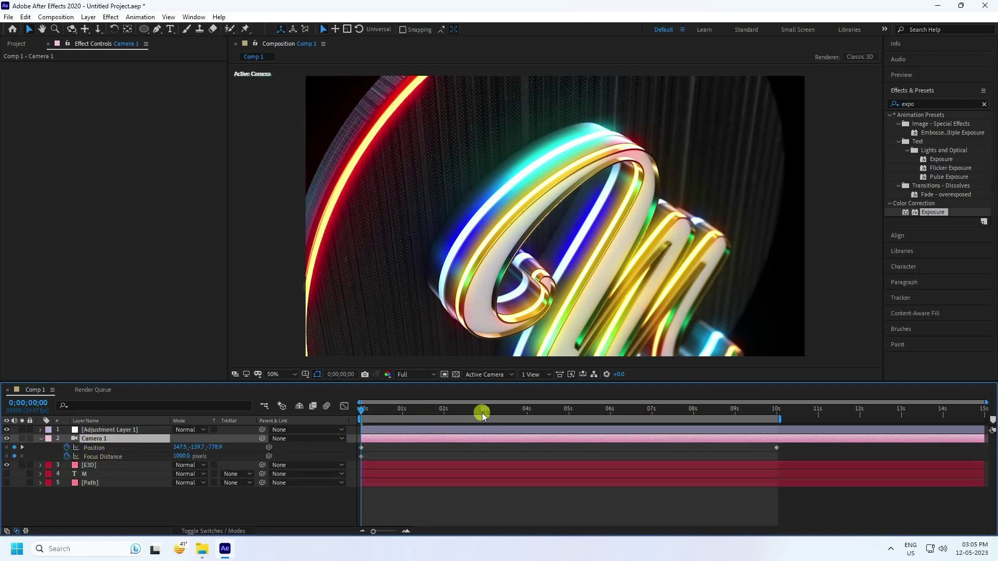
click(527, 411)
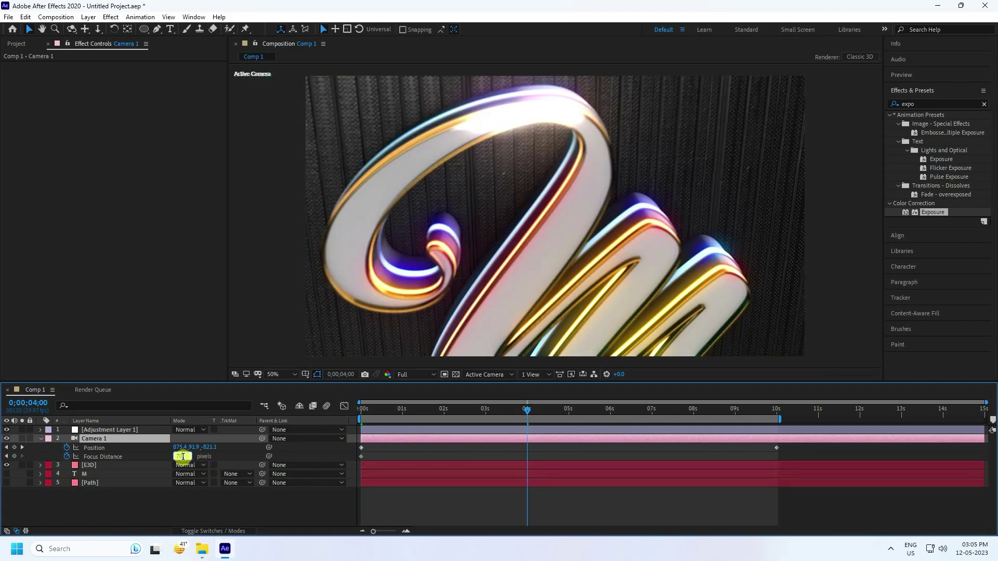
key(Return)
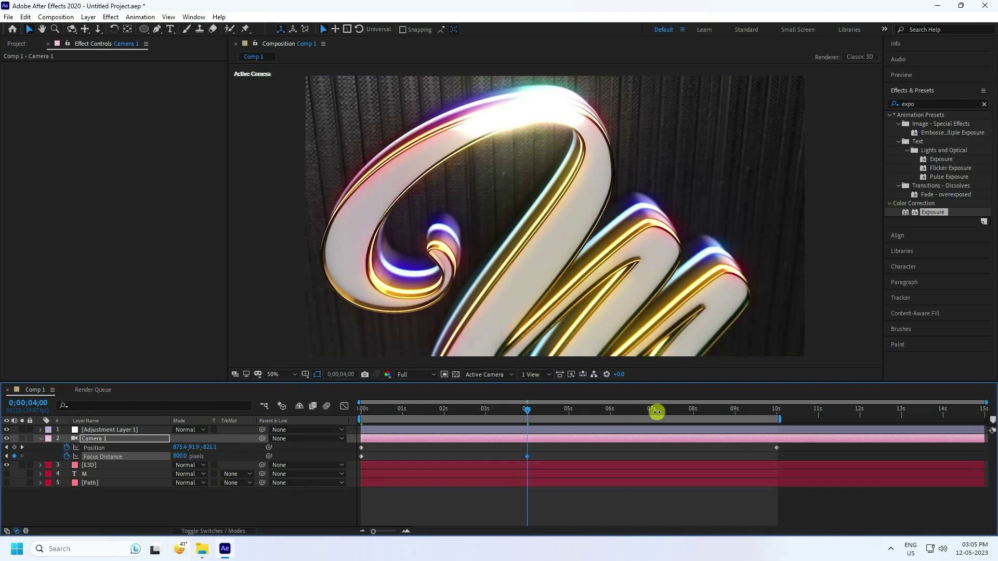
Add Camera 1 Focus Distance keyframes of 900 pixels at 8 seconds and 1000 pixels at 10 seconds.
click(693, 415)
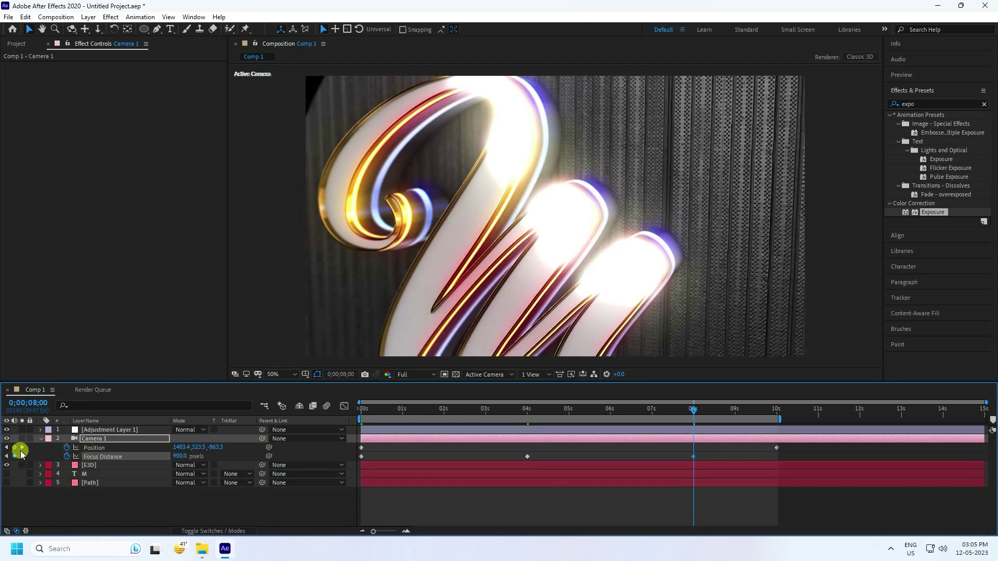
click(21, 449)
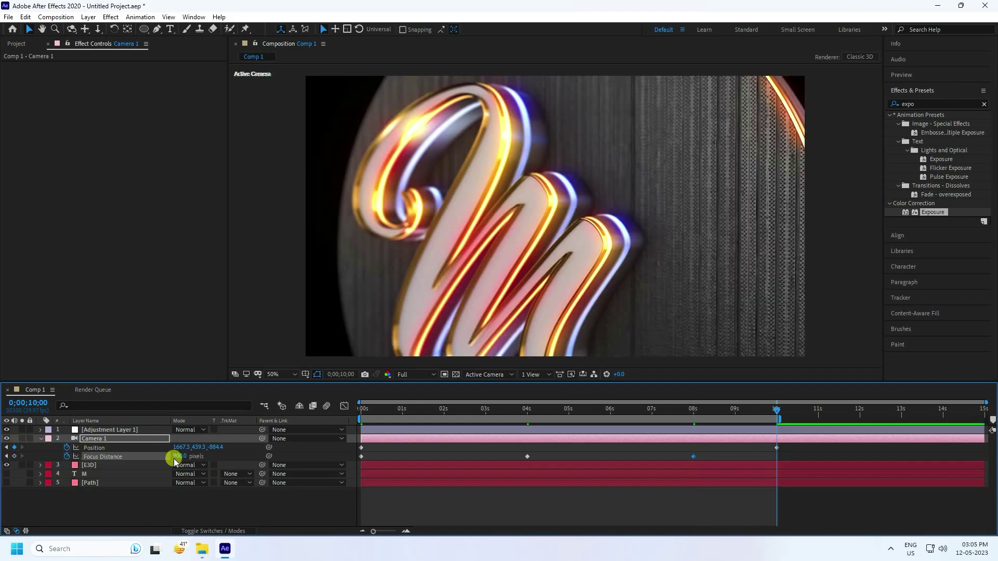
click(178, 456)
text(1000)
key(Return)
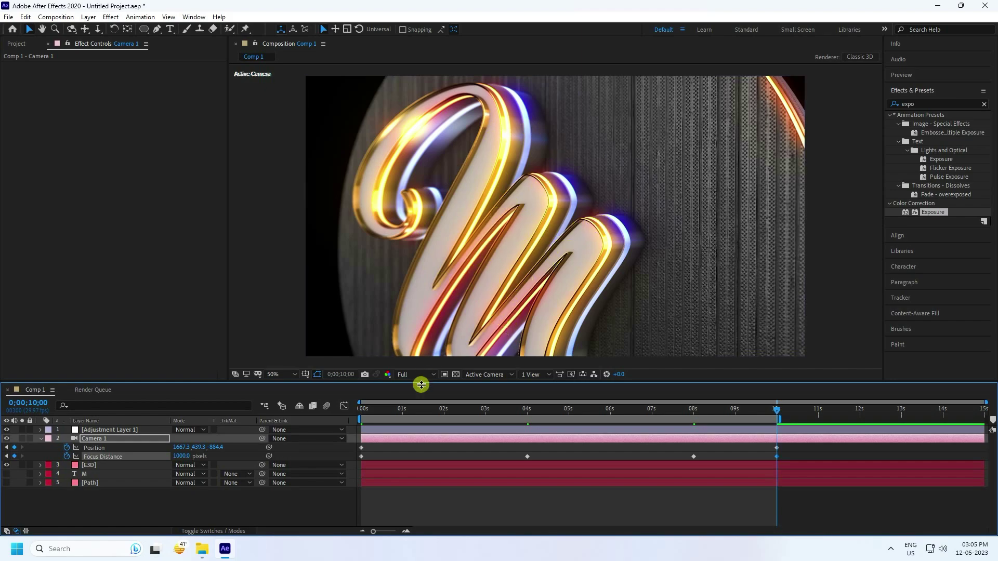
Preview the camera focus animation from the first frame and return to the start of the timeline.
drag(379, 407, 341, 407)
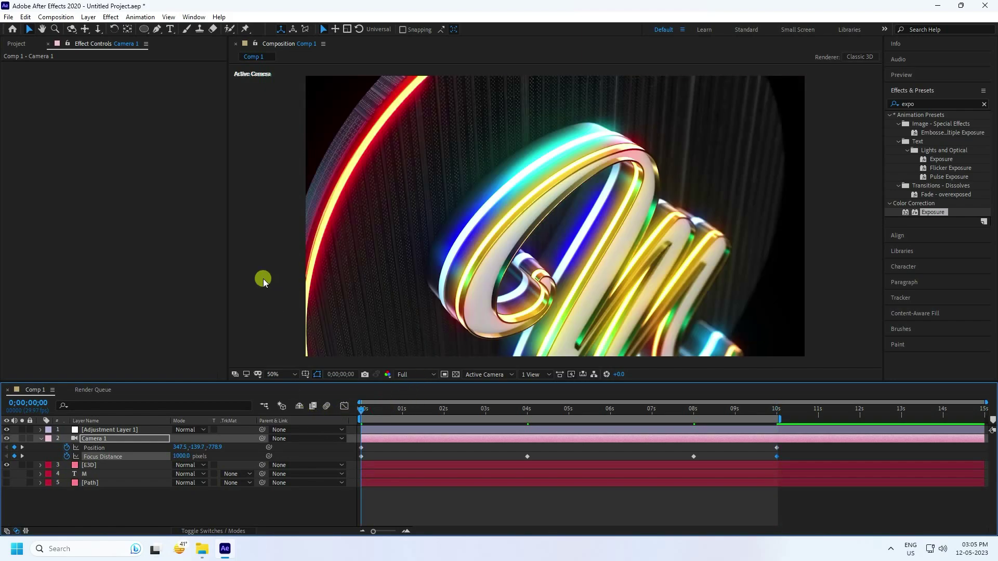
key(space)
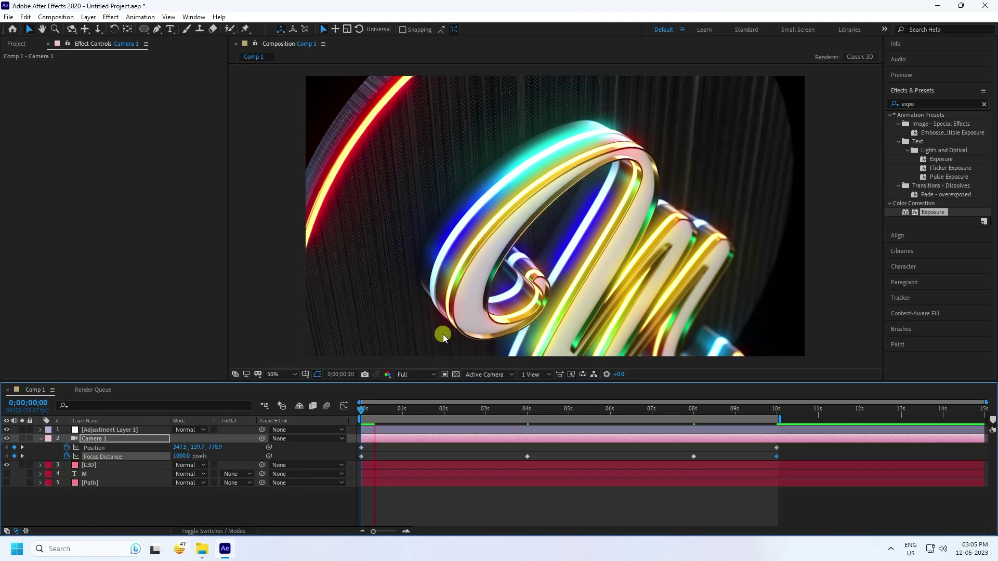
key(space)
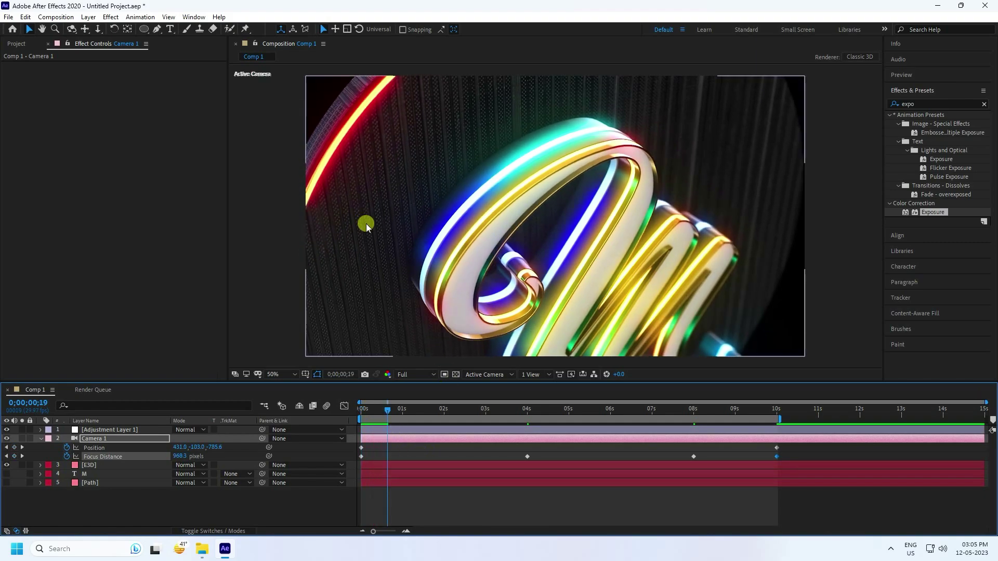
drag(384, 410, 362, 409)
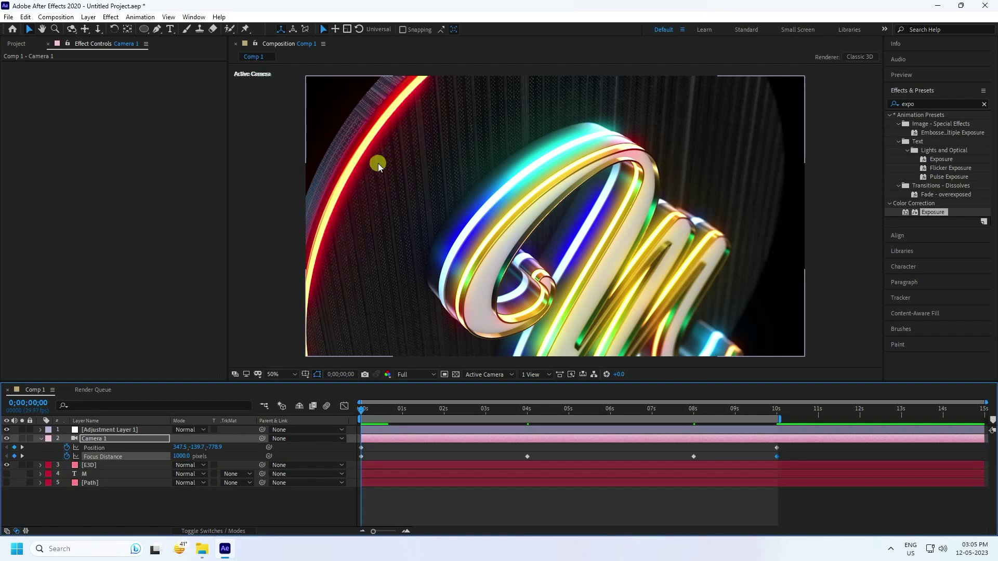
Open Element's Scene Setup for the E3D layer and add another extrusion model.
click(41, 439)
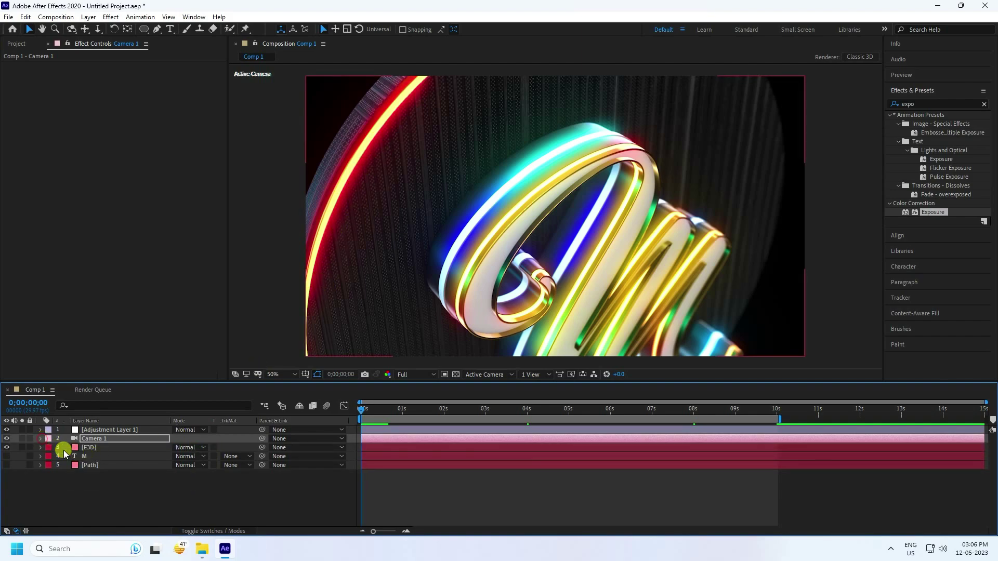
click(88, 449)
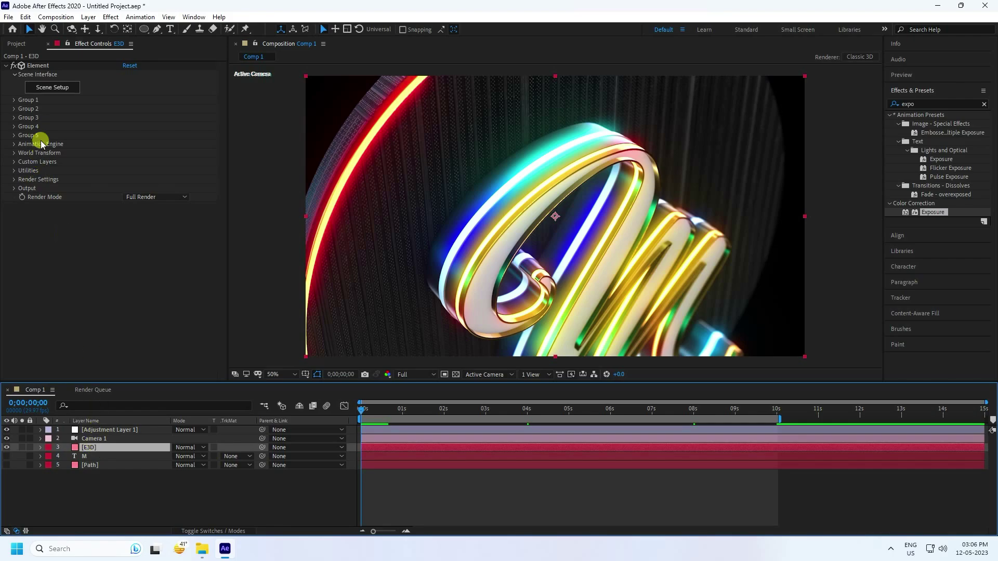
click(52, 88)
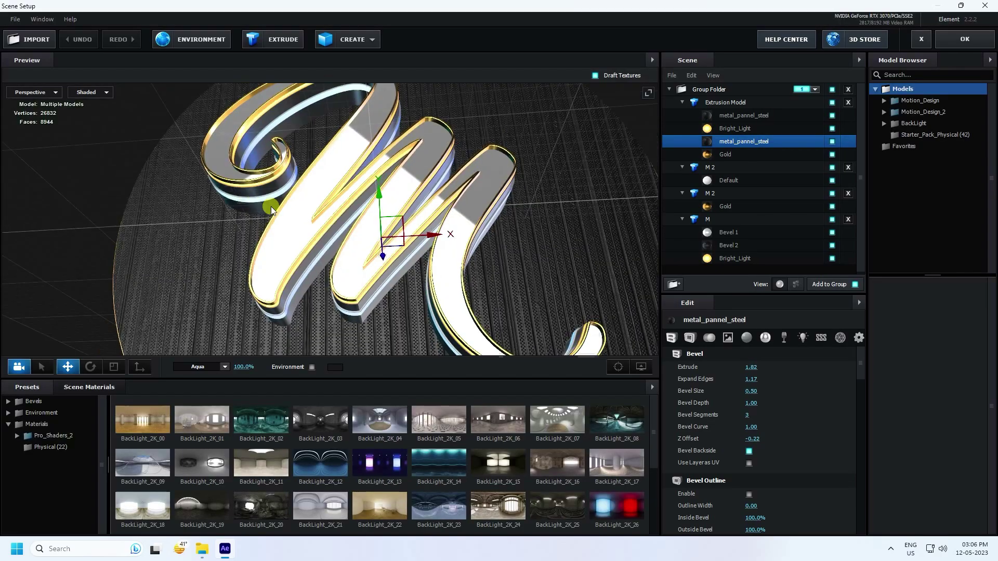
drag(251, 216, 323, 194)
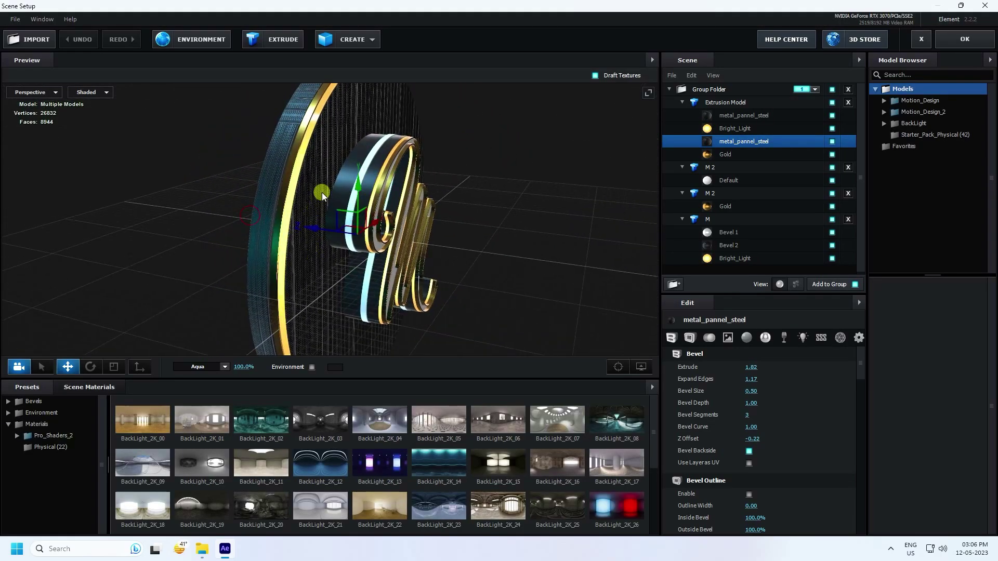
click(681, 101)
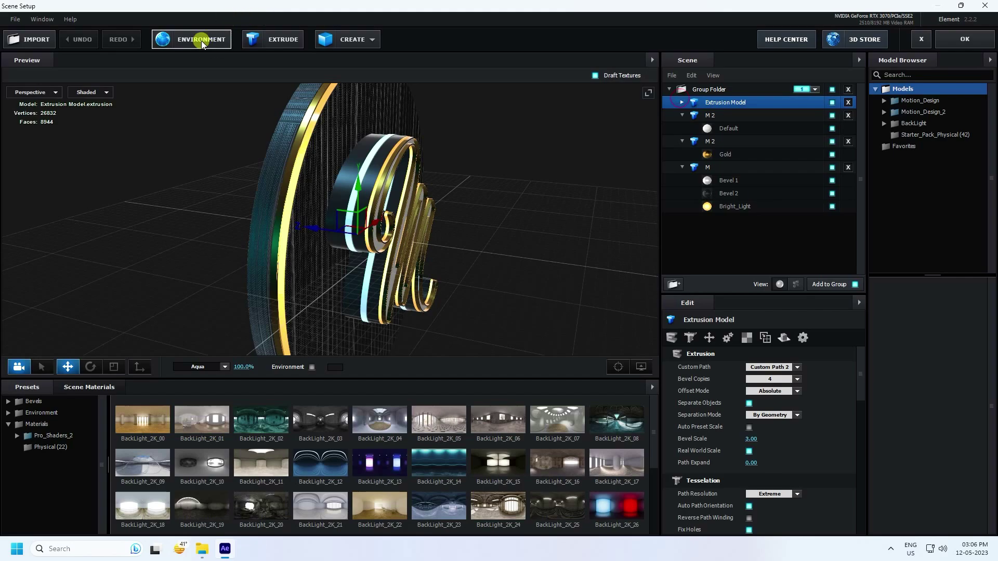
click(263, 35)
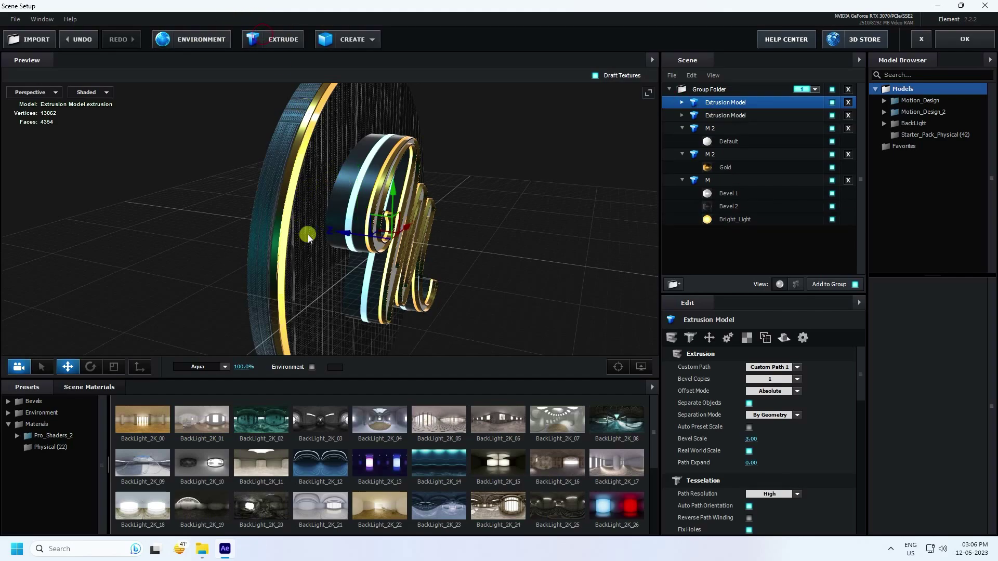
Assign Custom Path 2 to the newly added extrusion model.
drag(307, 235, 438, 249)
drag(575, 247, 503, 249)
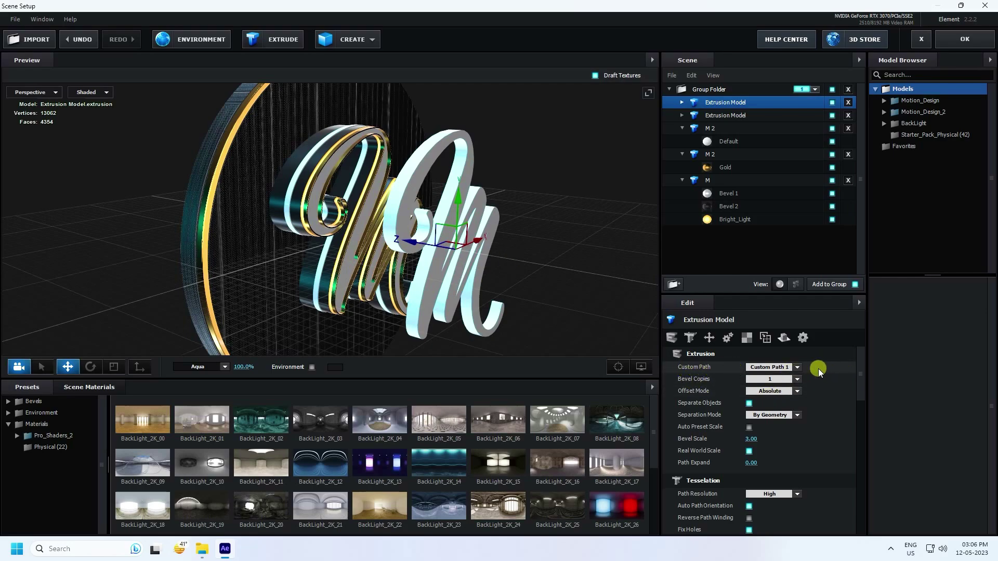
click(797, 367)
click(777, 207)
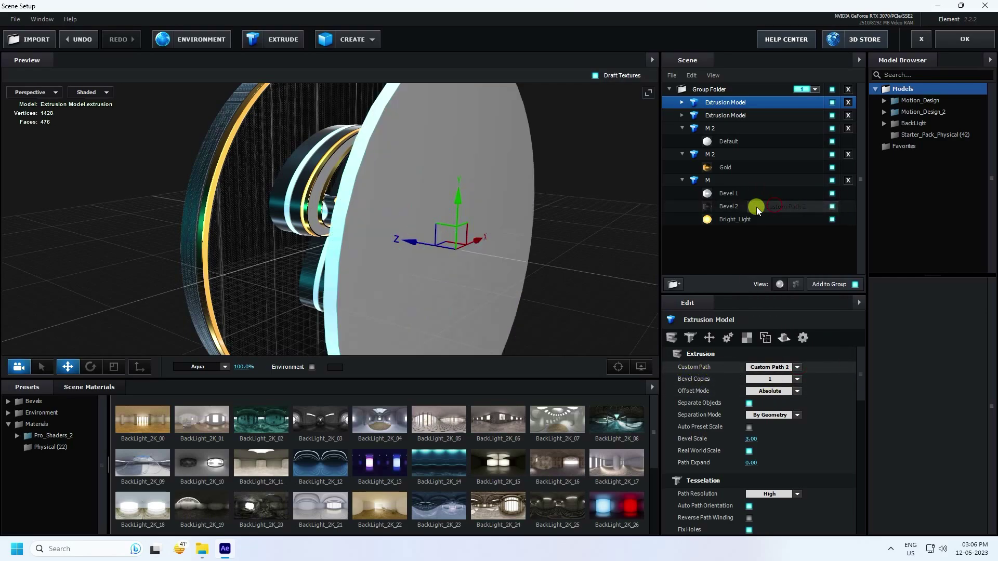
Enable Bevel Outline on the new model's Bevel 1 and set the model's Path Resolution to Extreme.
click(678, 104)
click(715, 115)
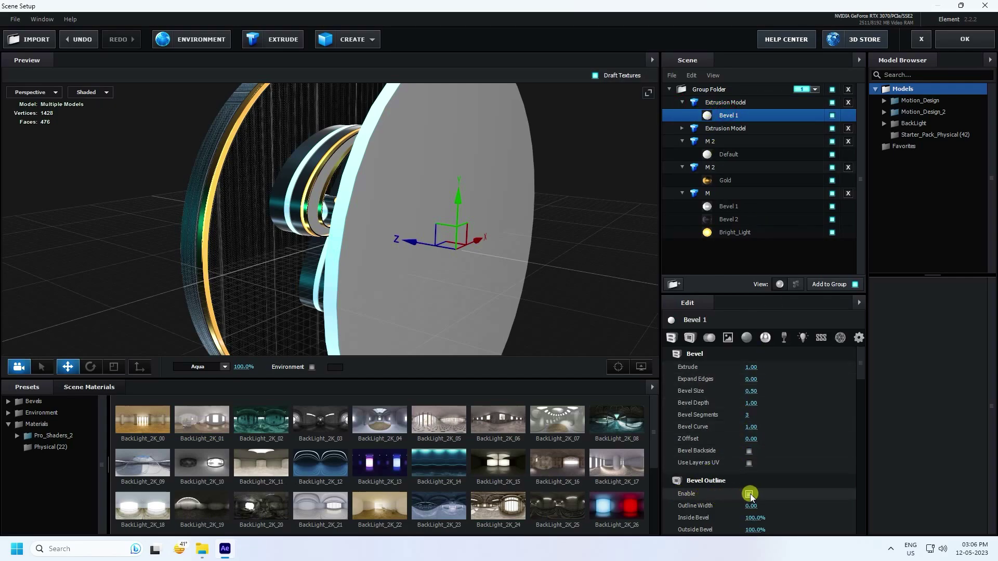
click(749, 494)
click(725, 103)
click(700, 495)
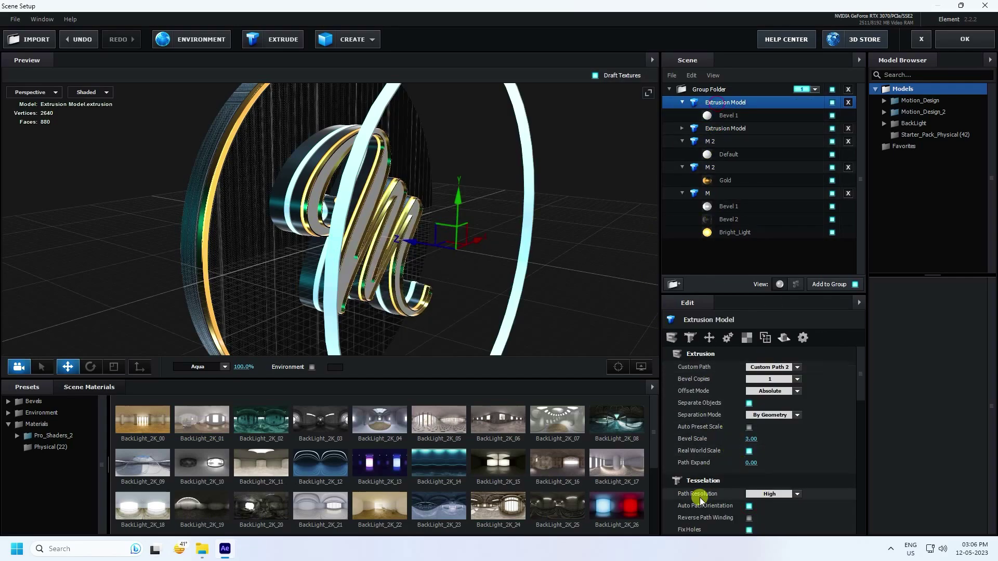
click(785, 498)
click(780, 486)
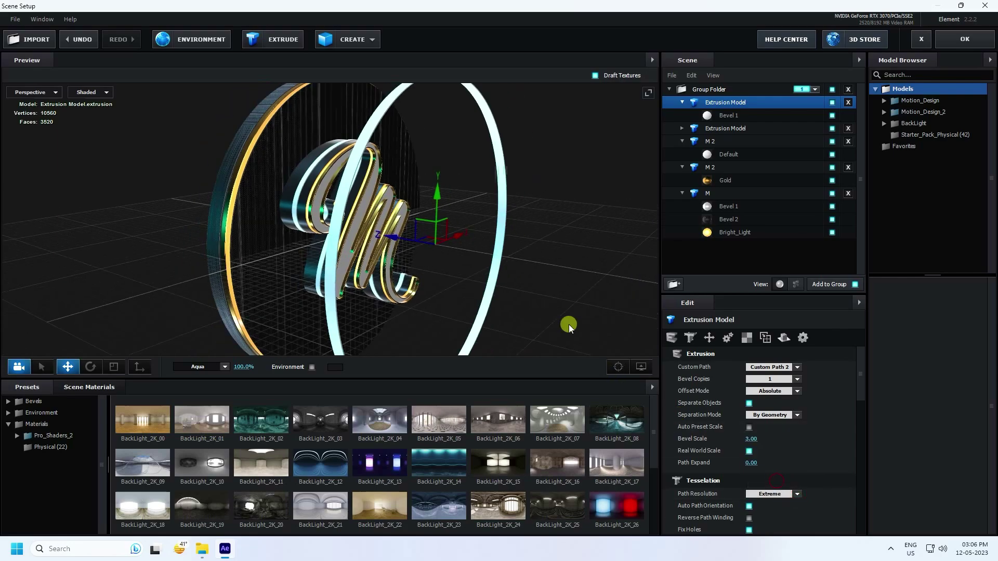
Scale the new ring thinner along Z and move it back close to the round panel behind the letter.
drag(507, 309, 201, 300)
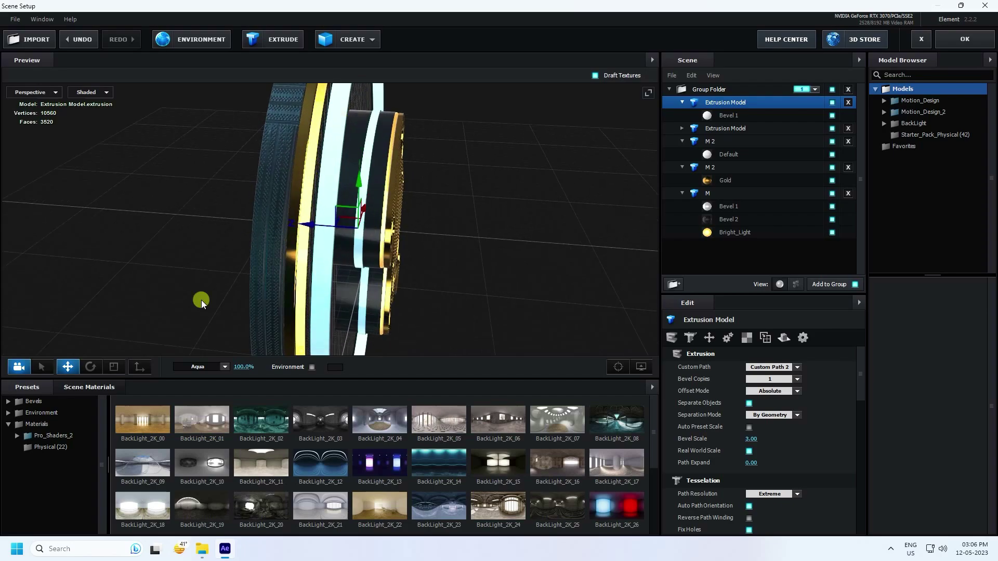
click(99, 362)
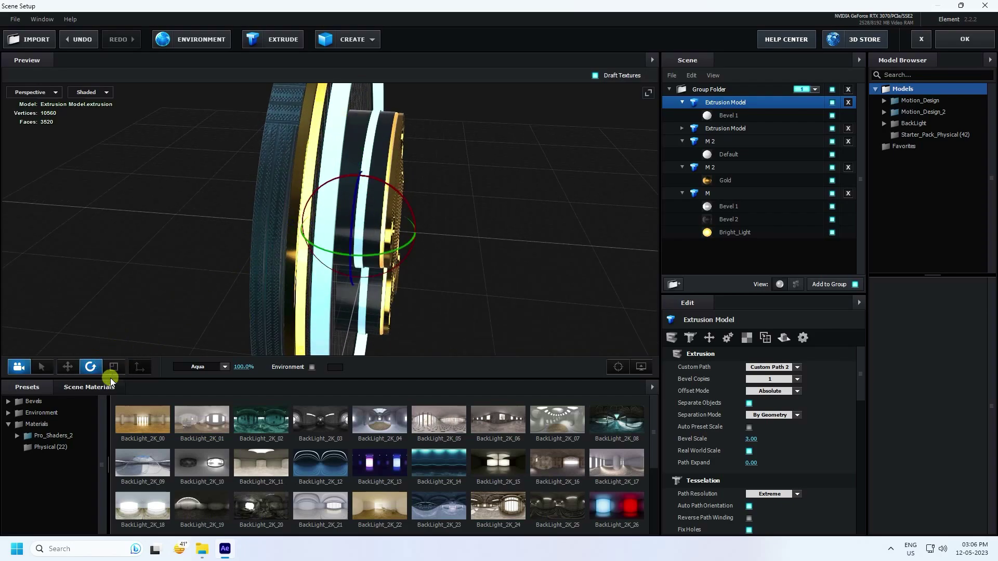
click(114, 367)
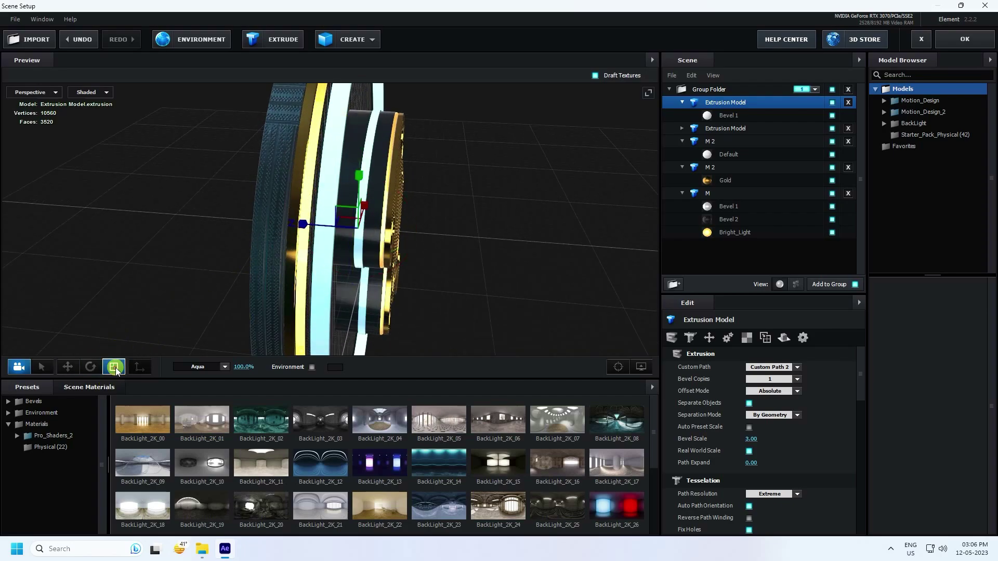
click(67, 367)
drag(270, 219, 316, 232)
click(322, 227)
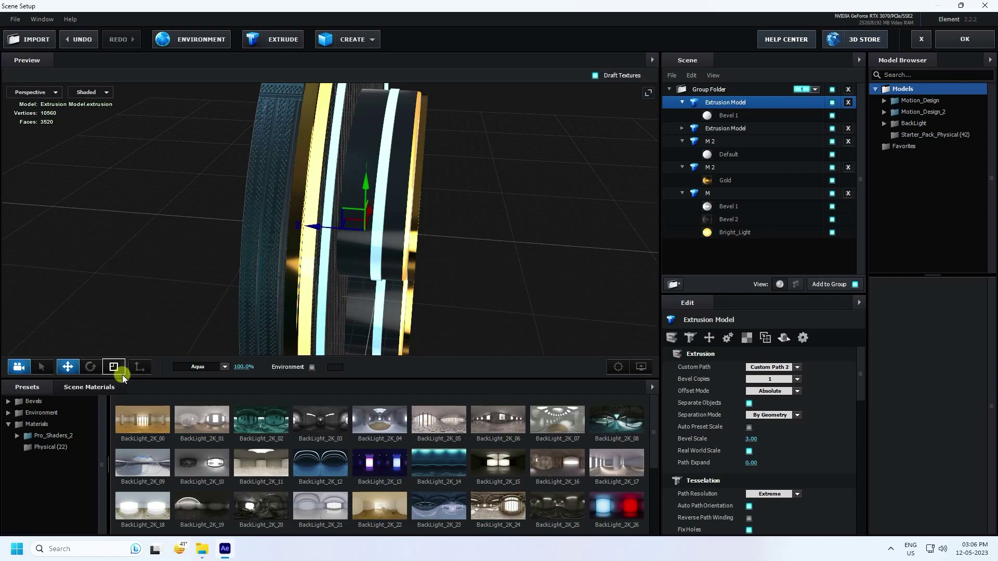
Apply the Gold scene material to the new ring and adjust its position along Z.
click(115, 386)
drag(456, 430, 723, 111)
drag(447, 260, 454, 270)
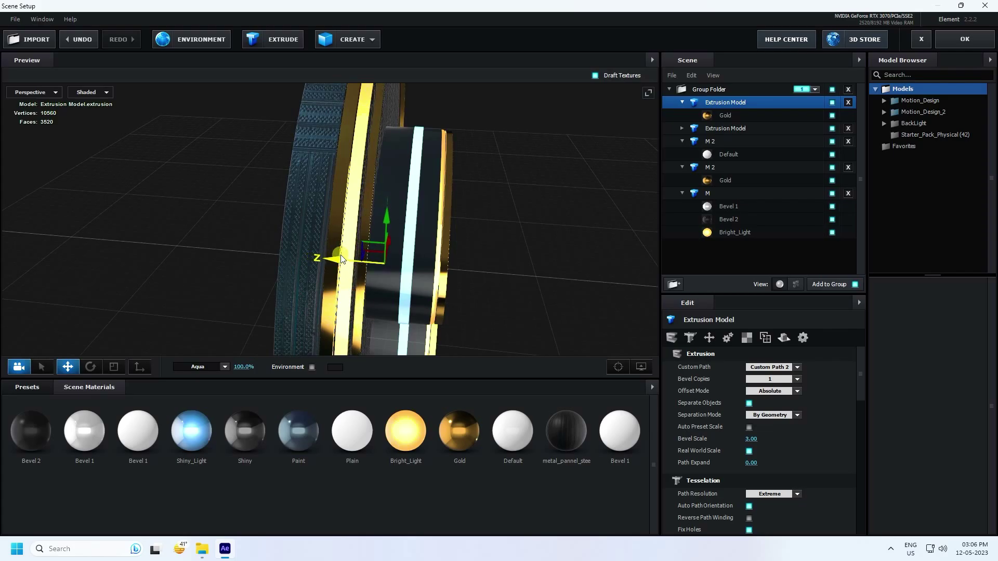
drag(341, 258, 466, 229)
drag(416, 249, 504, 301)
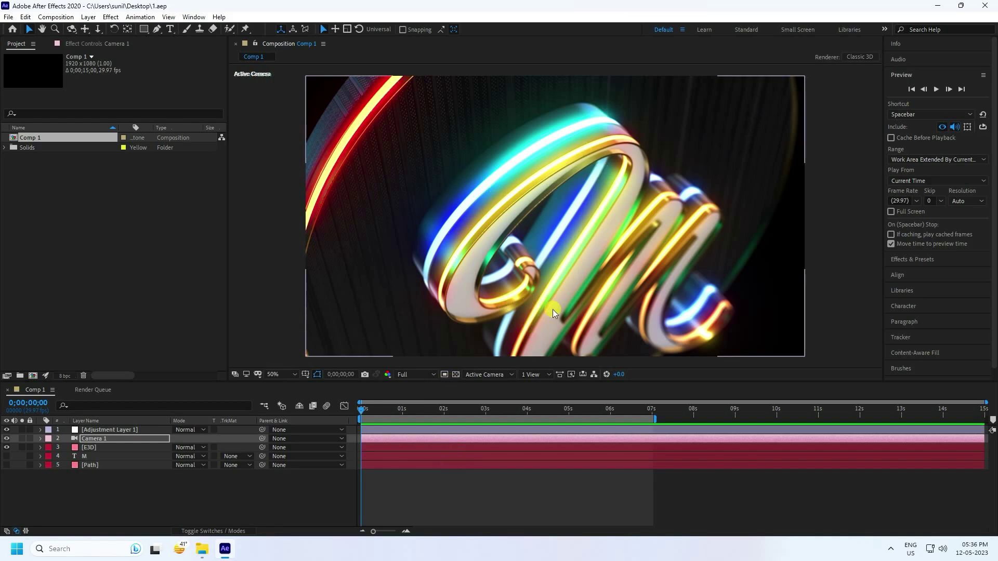
Play a preview of Comp 1 from the first frame for about two seconds.
click(442, 435)
key(space)
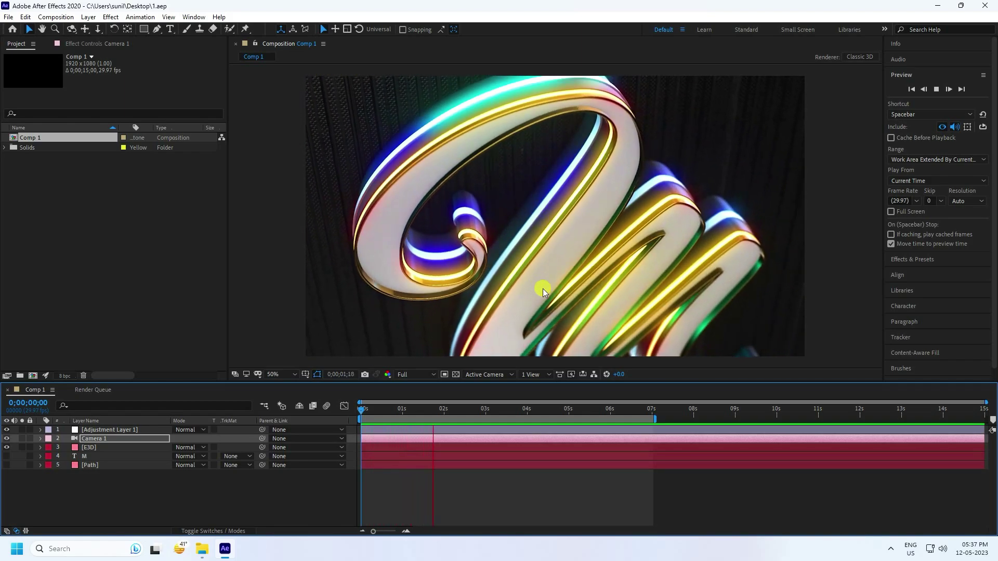
key(space)
Create a 1920 x 1080 solid layer named LIGHT and move it above Adjustment Layer 1.
right_click(178, 503)
click(202, 384)
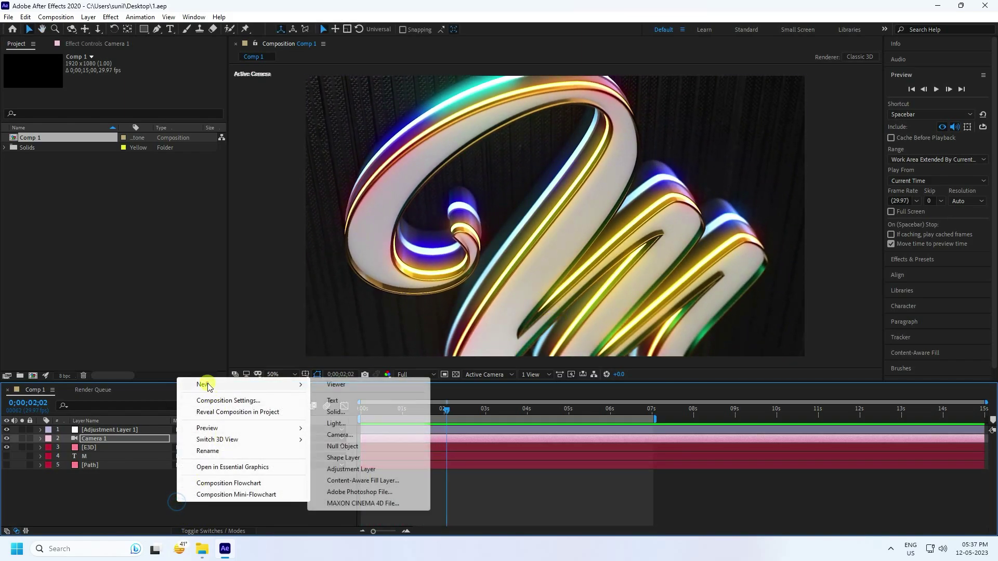
click(336, 412)
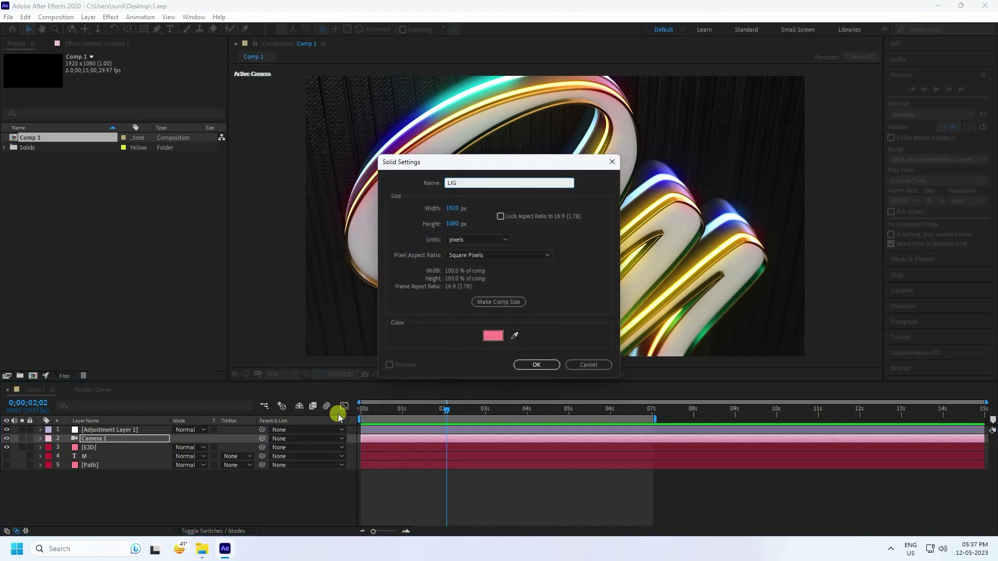
click(536, 364)
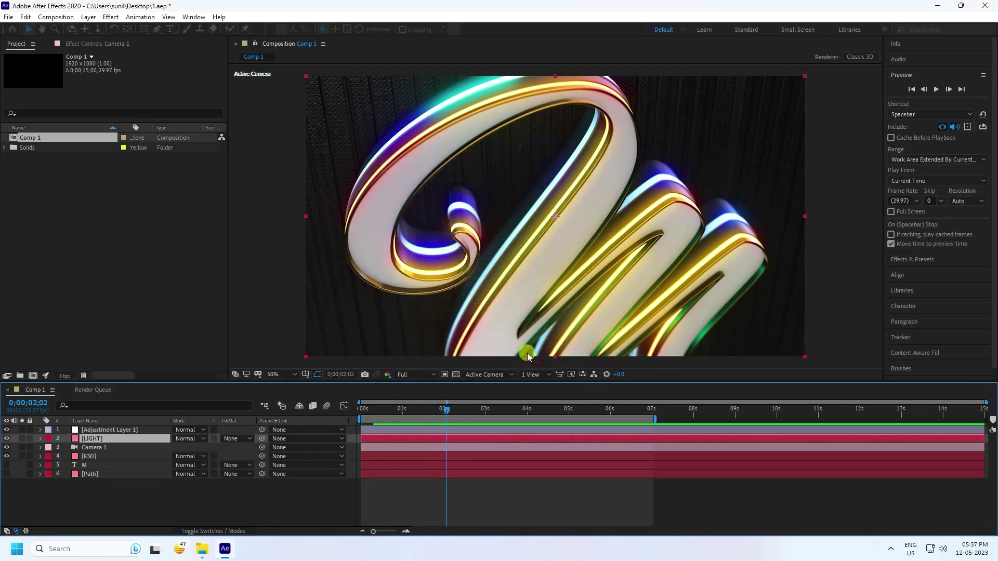
drag(91, 439, 94, 429)
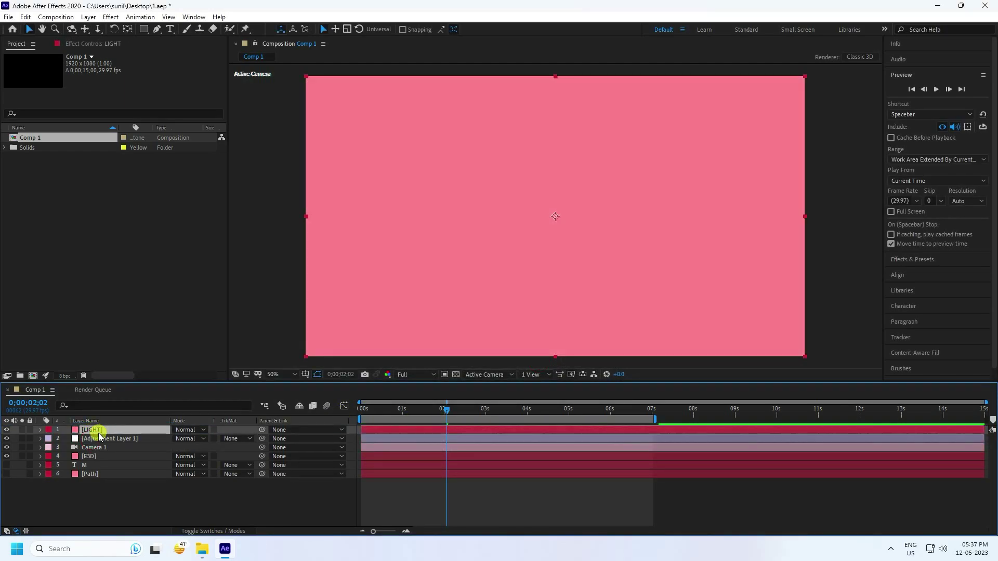
Apply the Video Copilot Optical Flares effect to the LIGHT layer.
click(110, 17)
mouse_move(134, 344)
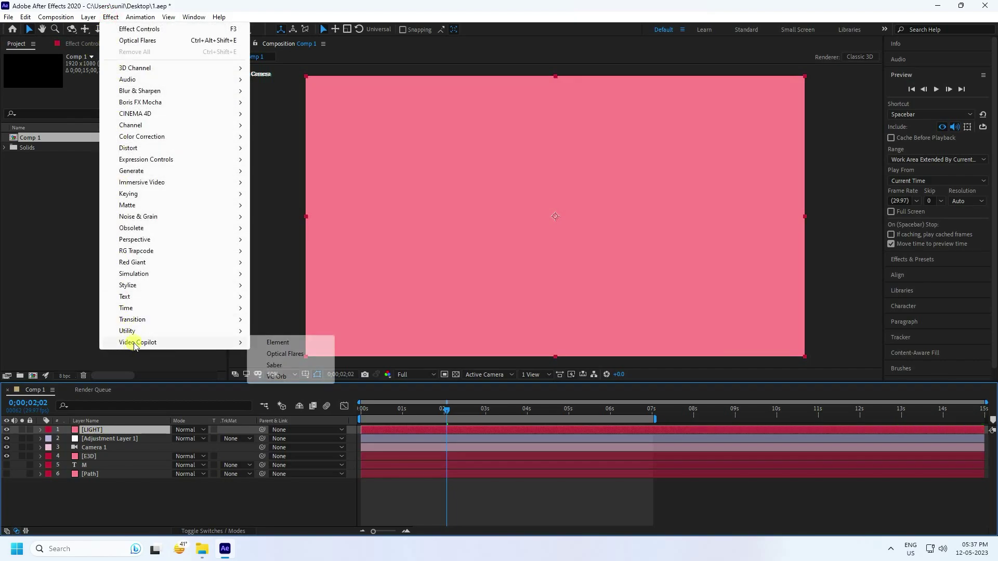
click(273, 354)
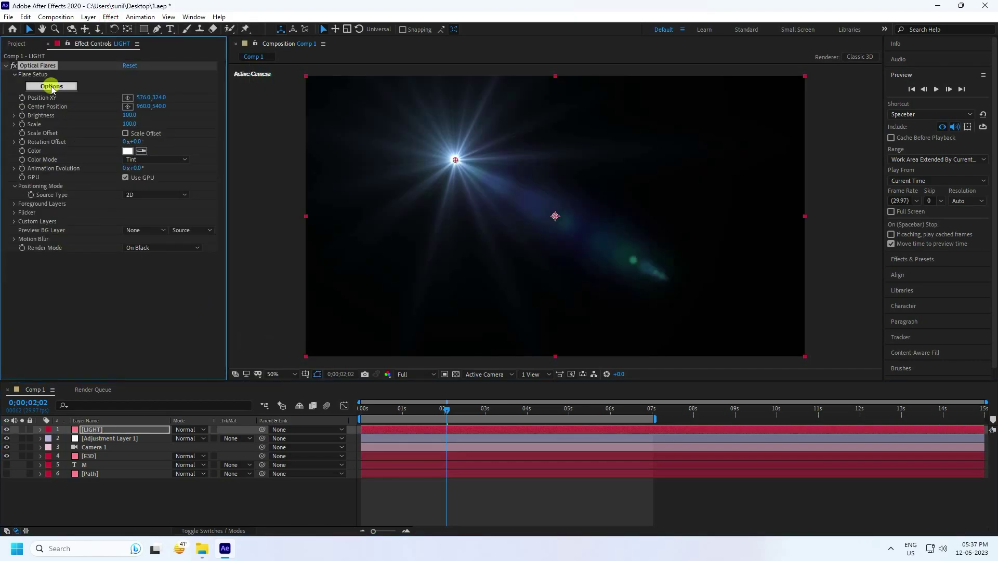
Load The Mighty preset from Pro_Presets 1 into the Optical Flares setup and accept it.
click(52, 87)
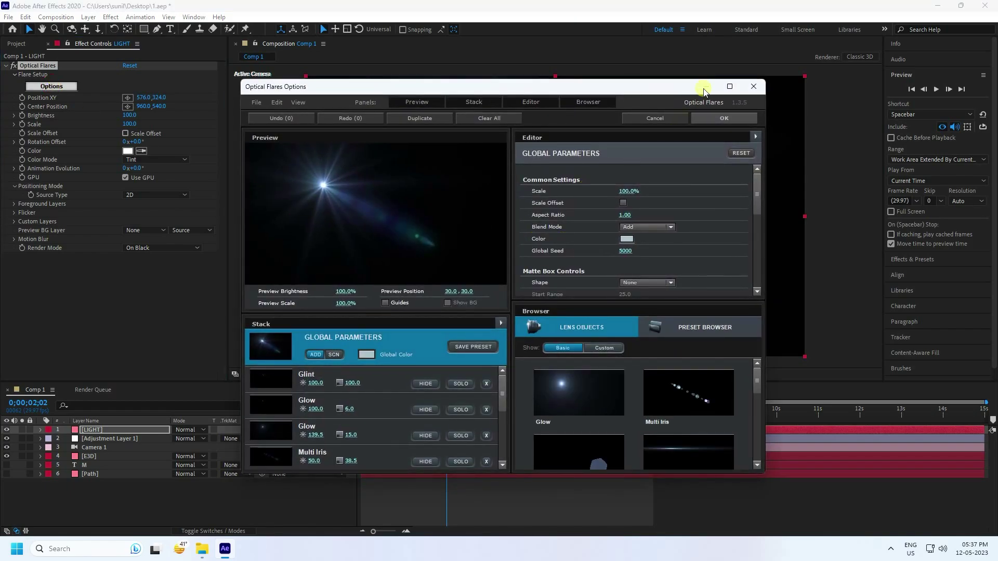
click(729, 87)
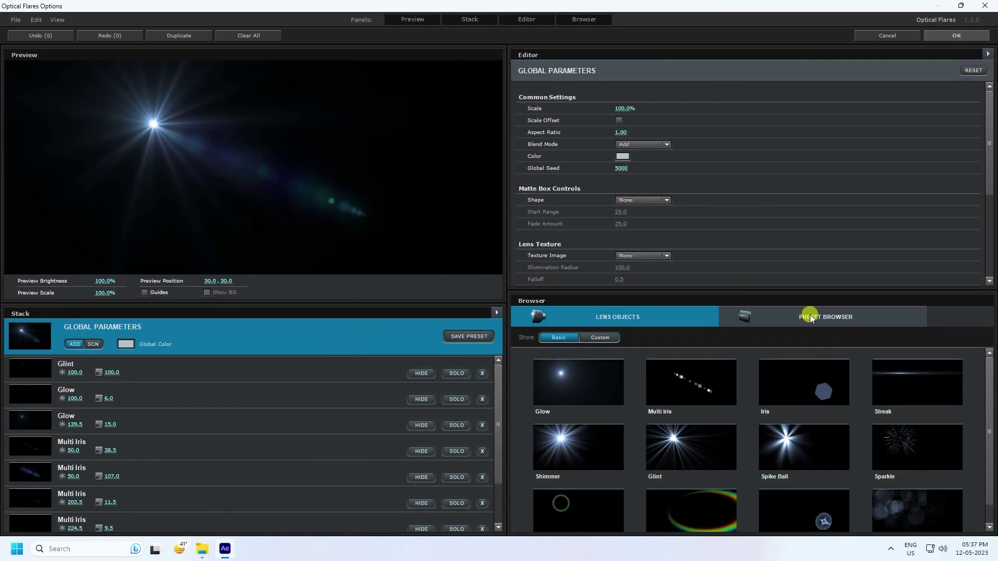
click(810, 316)
double_click(797, 459)
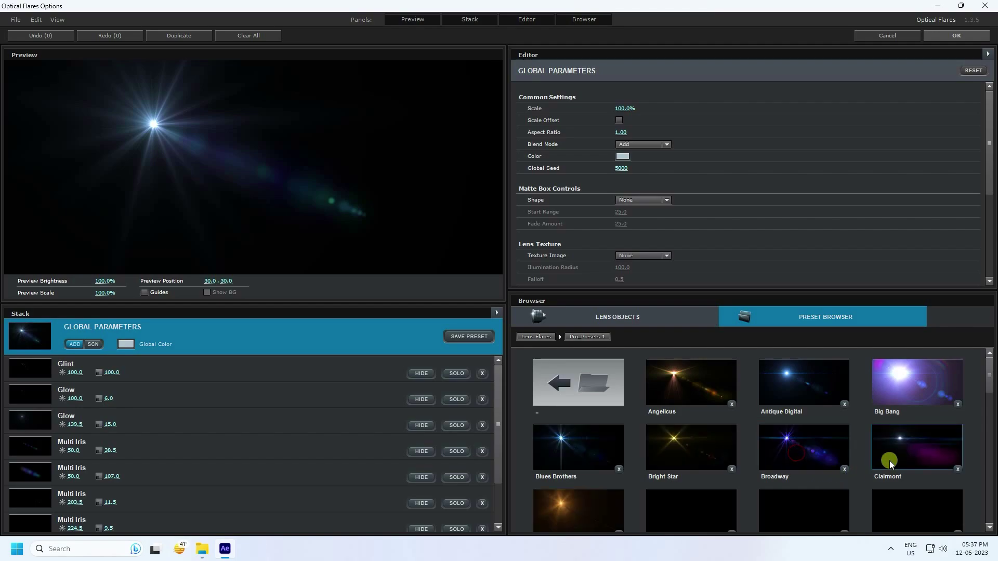
scroll(890, 461, down, 10)
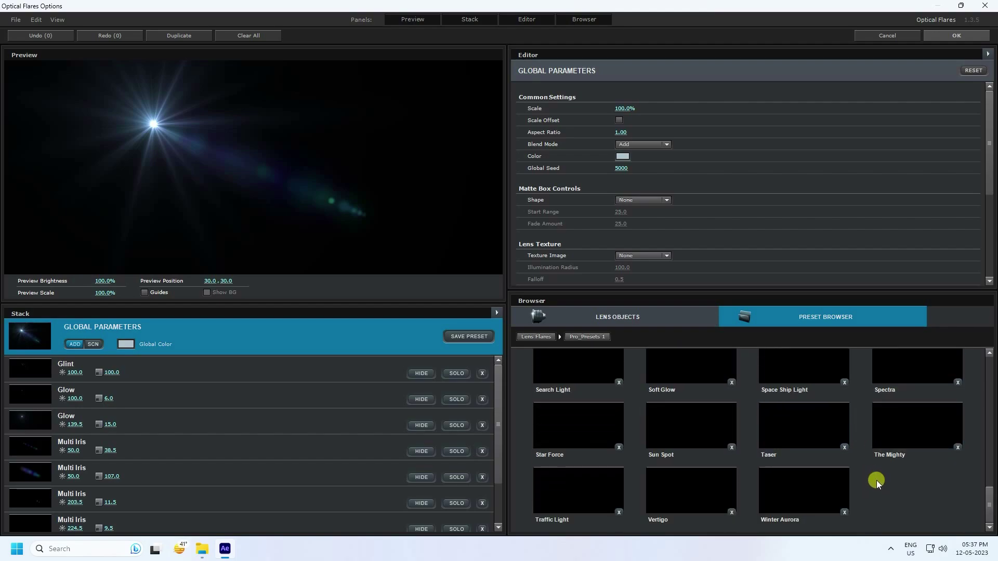
scroll(867, 450, up, 10)
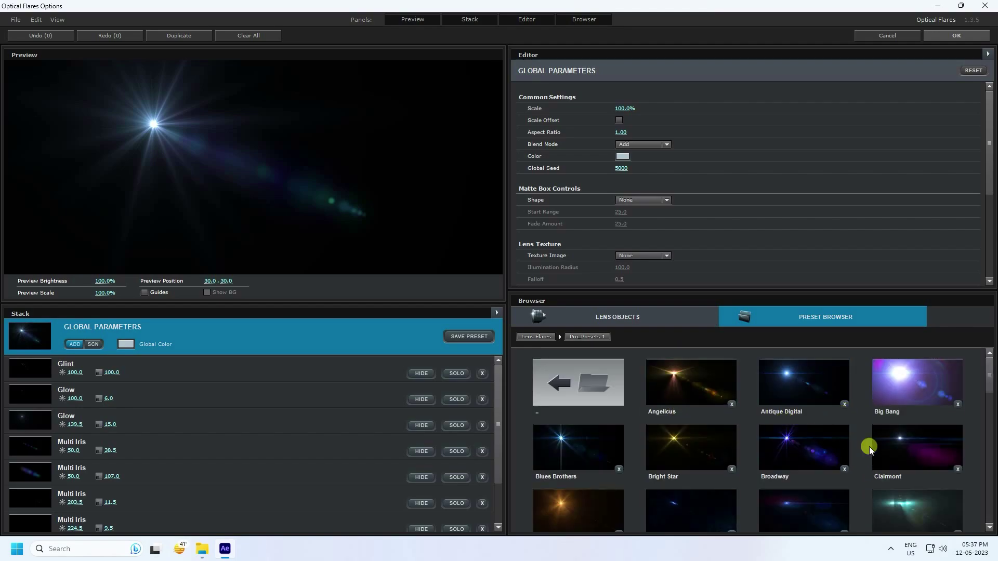
scroll(684, 455, down, 10)
click(896, 445)
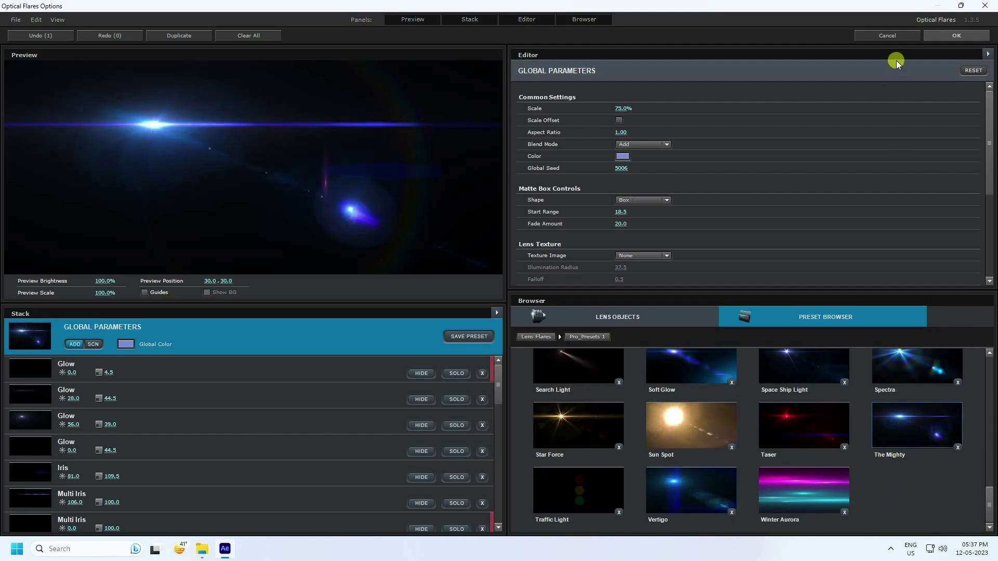
click(935, 36)
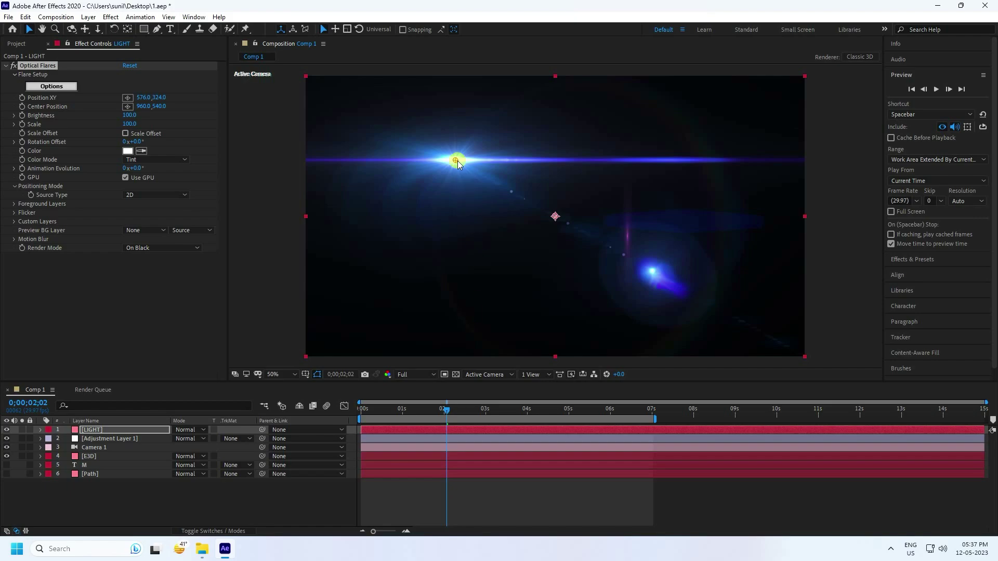
Move the flare just outside the frame's upper-left corner, about -64, 26, and set the LIGHT layer's blending mode to Add.
drag(457, 161, 287, 85)
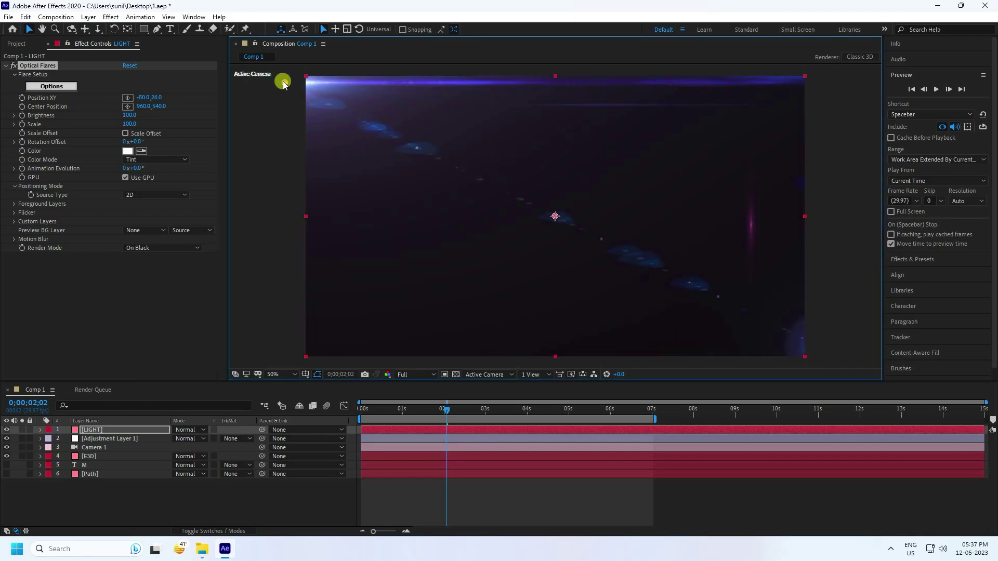
drag(289, 85, 290, 85)
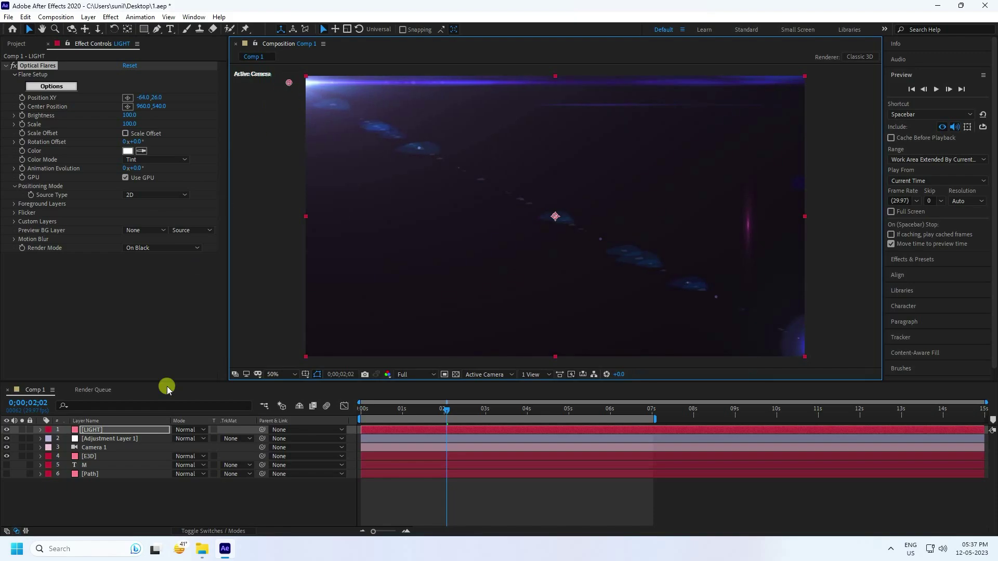
click(186, 430)
click(223, 186)
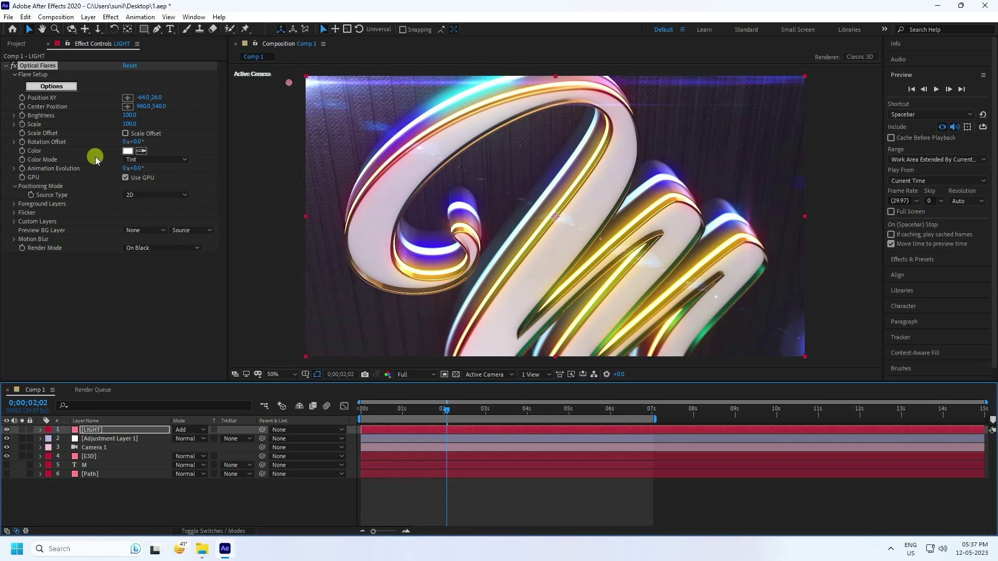
Set the flare's brightness to 75 and both its flicker speed and flicker amount to 30.
click(111, 117)
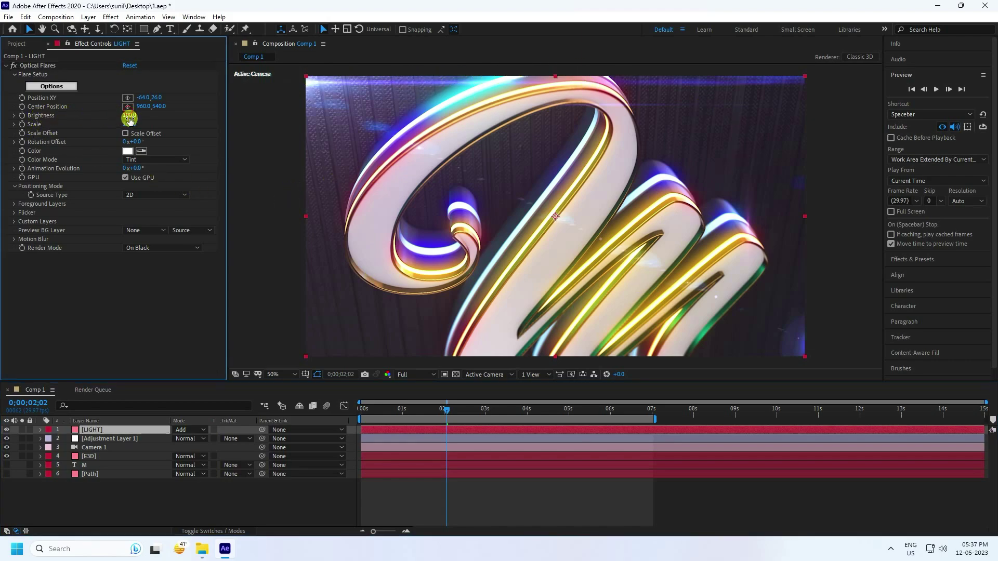
text(75)
key(Return)
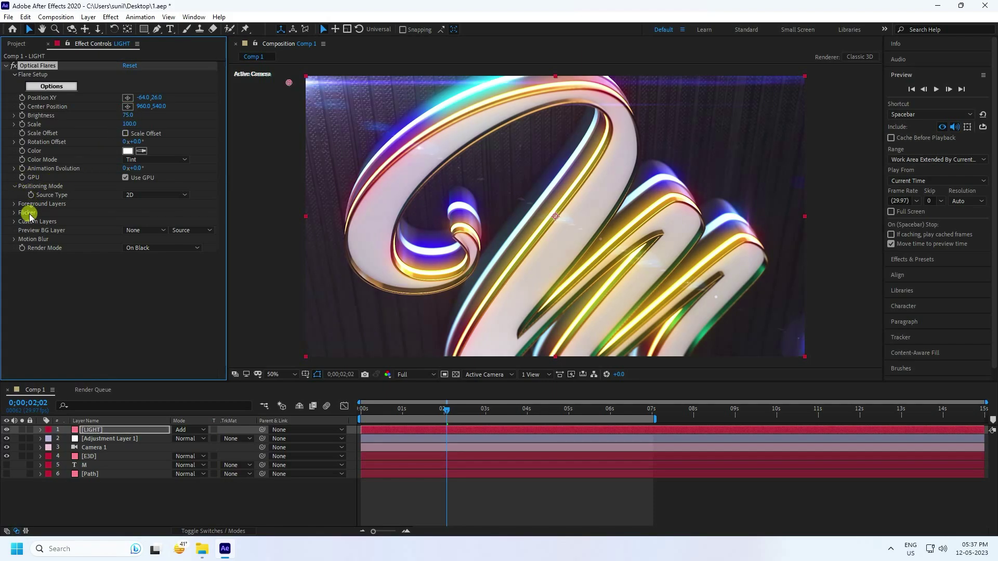
click(12, 213)
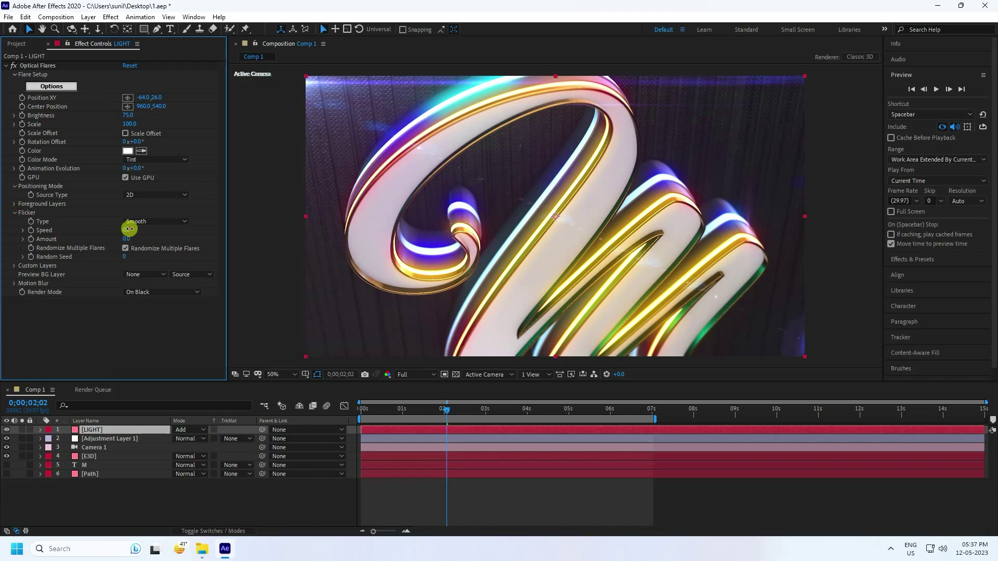
text(30)
key(Return)
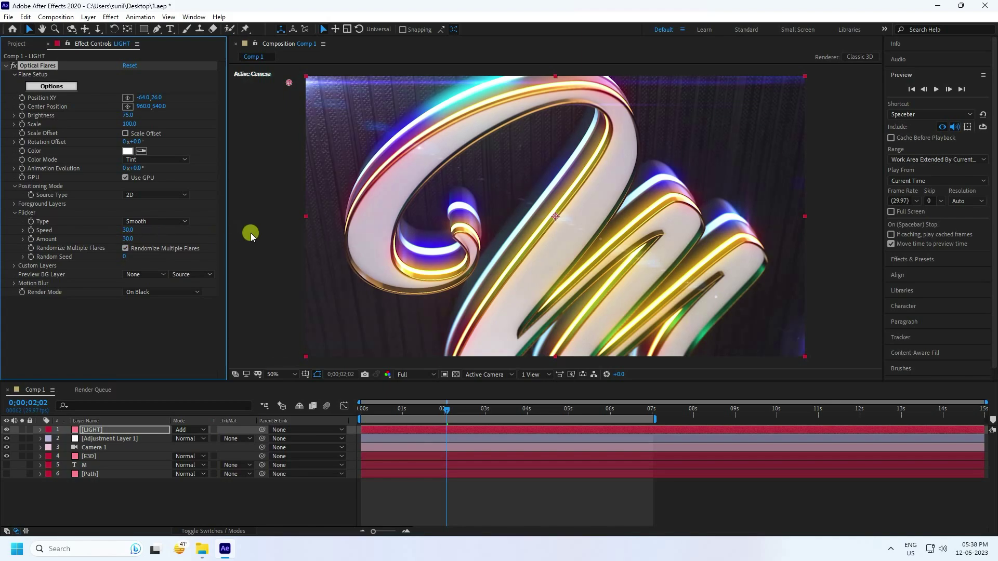
Duplicate the LIGHT layer and move the copy's flare just outside the frame's lower-right corner, about 2024, 1034.
click(94, 430)
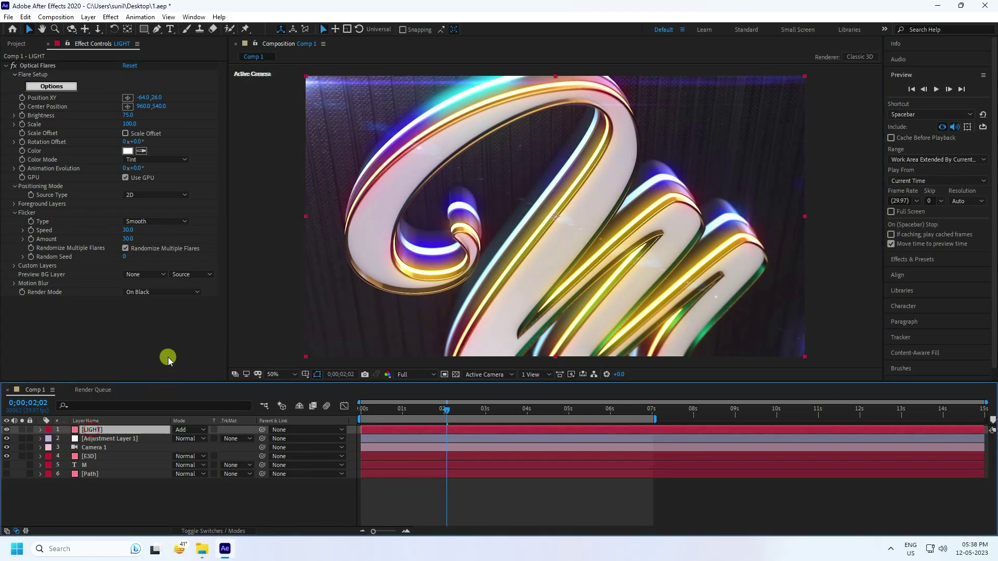
key(ctrl+d)
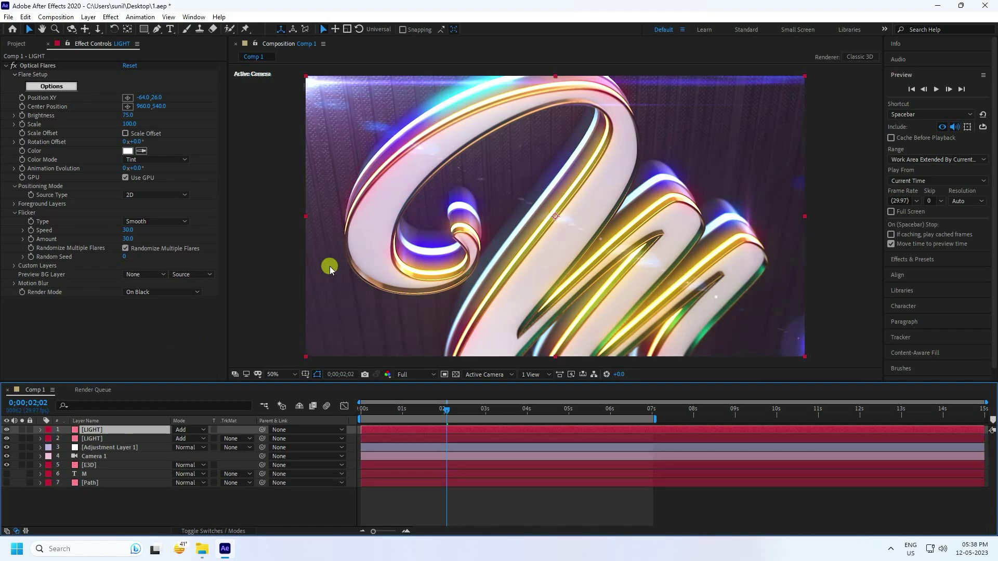
key(comma)
key(period)
click(37, 65)
key(comma)
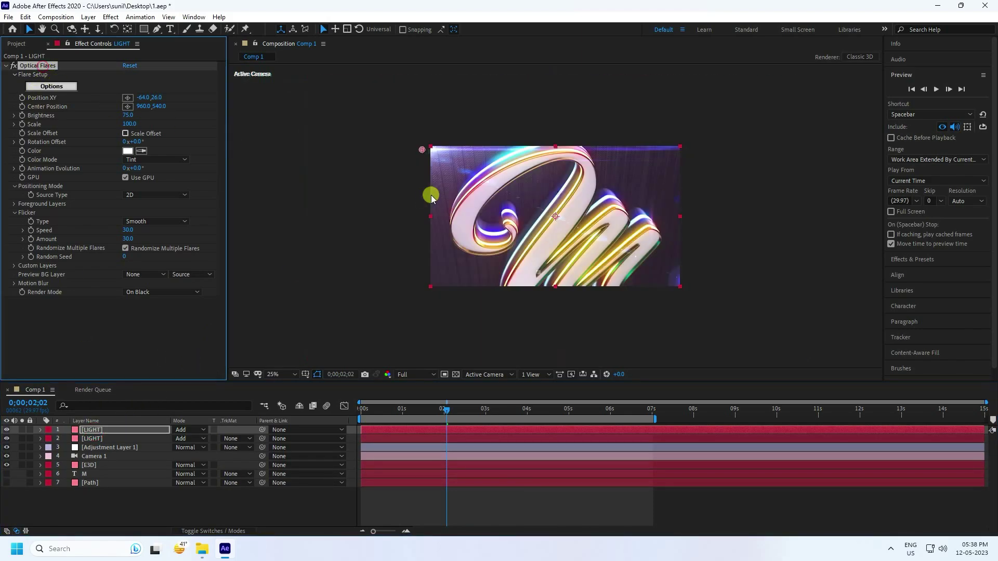
drag(423, 154, 692, 281)
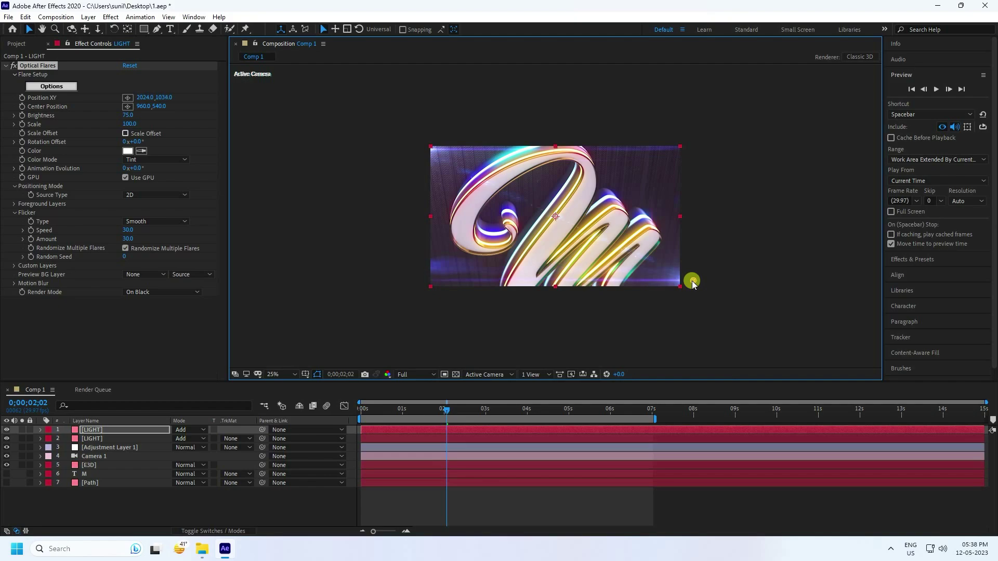
key(period)
Set the Optical Flares brightness of the duplicated LIGHT layer to 50.
click(100, 431)
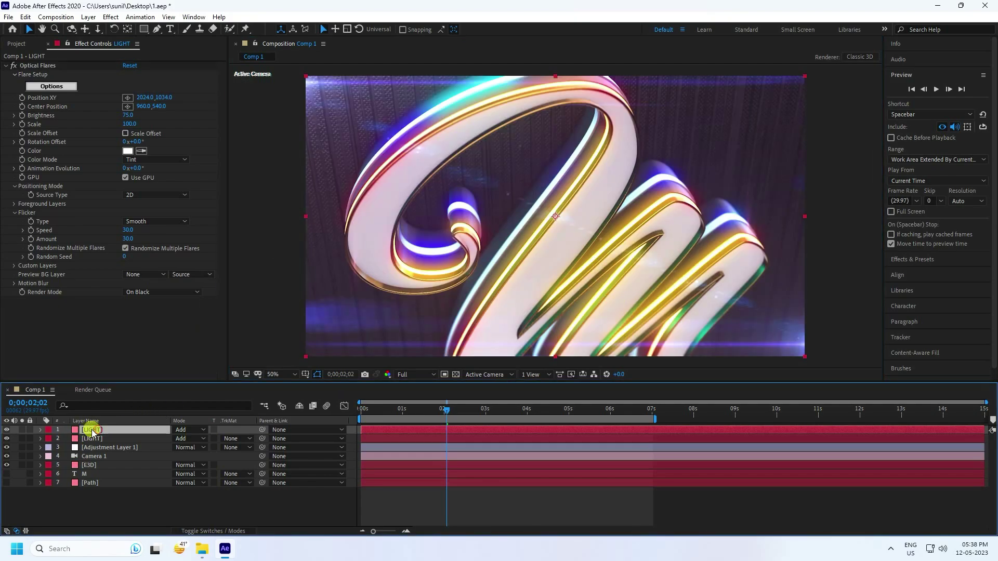
click(129, 116)
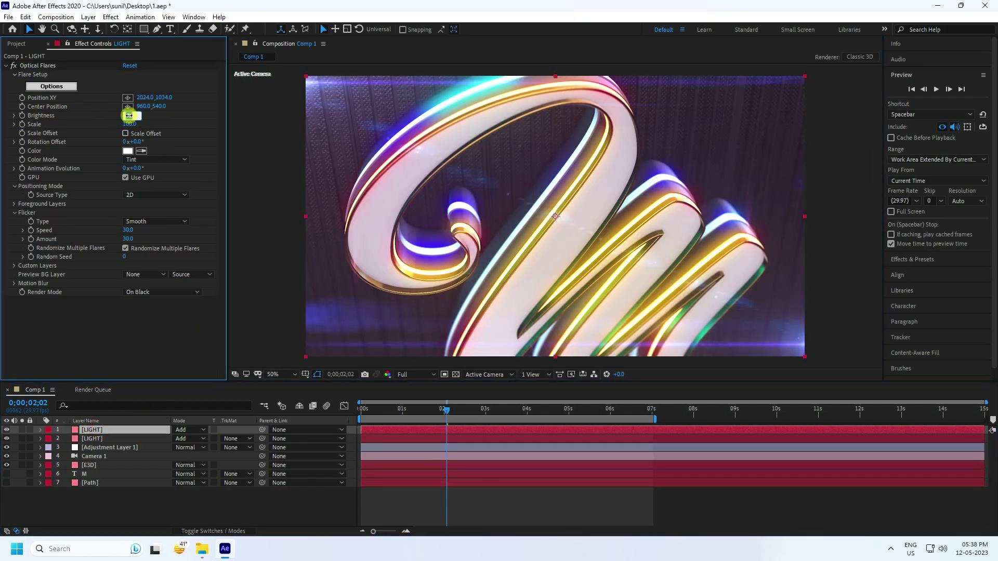
text(50)
key(Return)
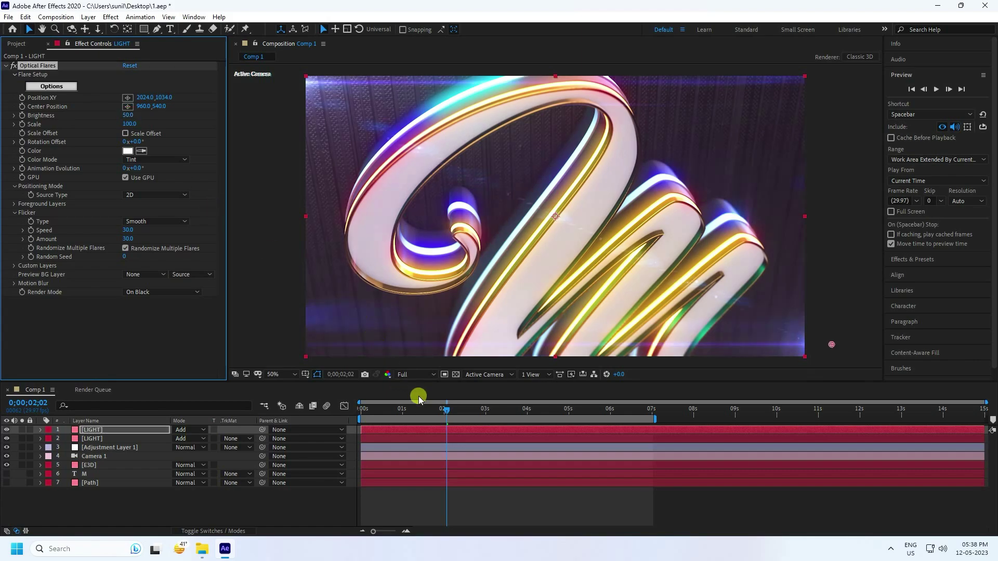
Preview Comp 1 from the first frame to check the flickering flares, and restart playback from the beginning.
drag(449, 410, 360, 409)
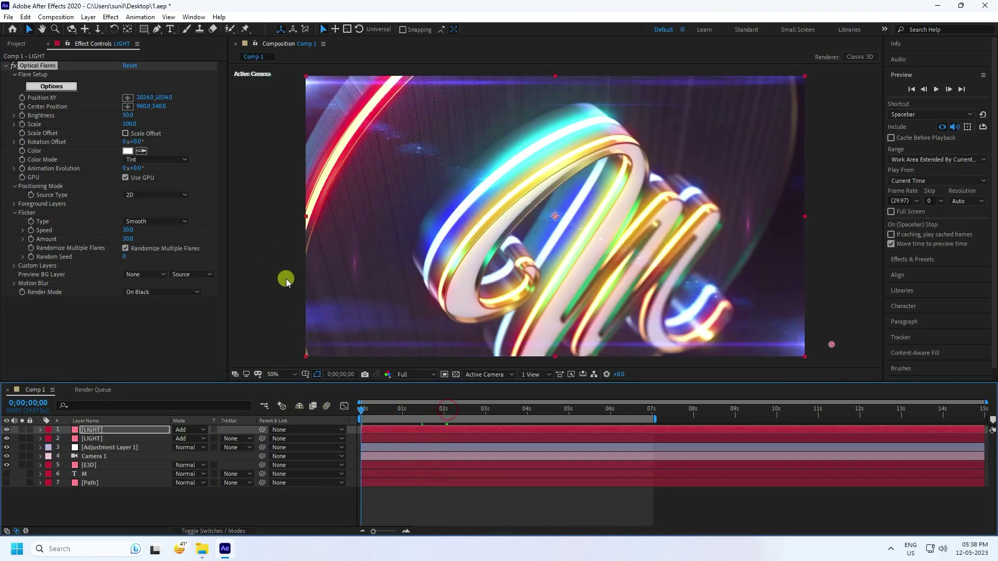
key(space)
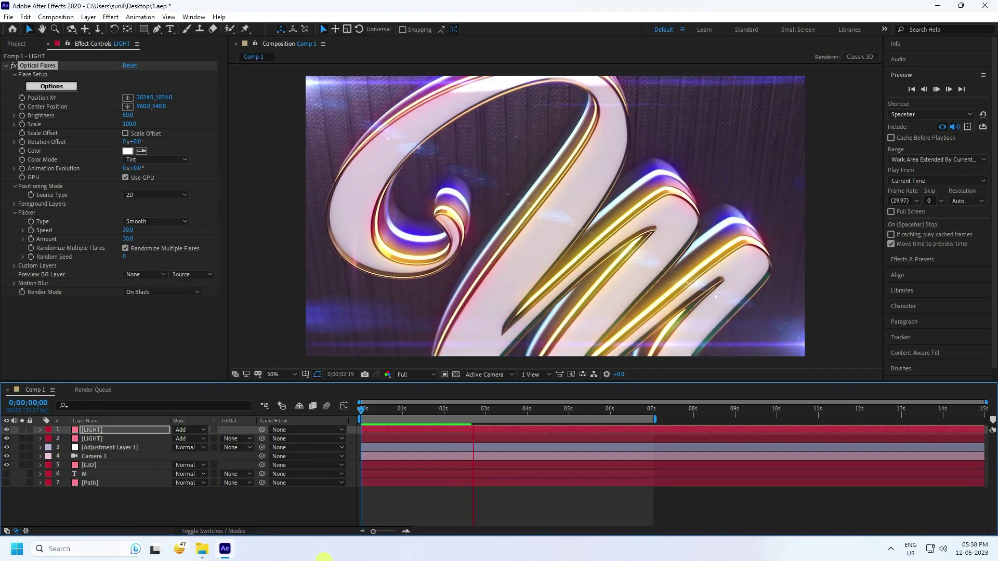
click(490, 408)
click(358, 402)
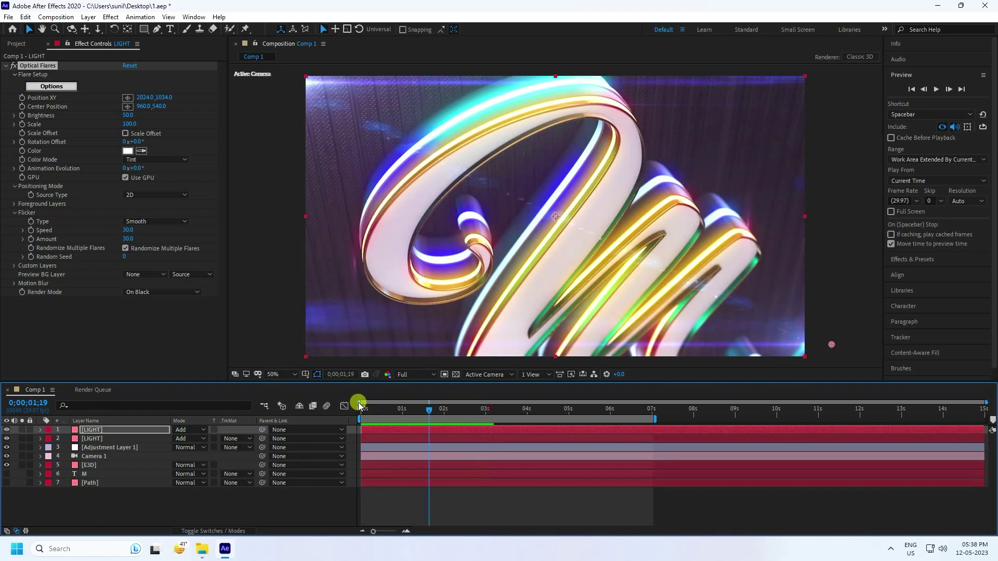
key(space)
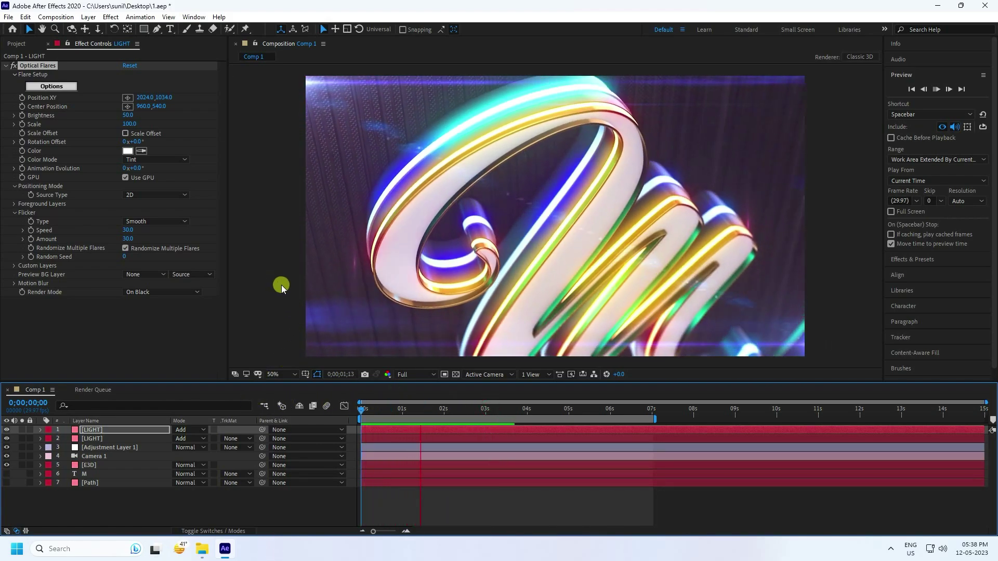